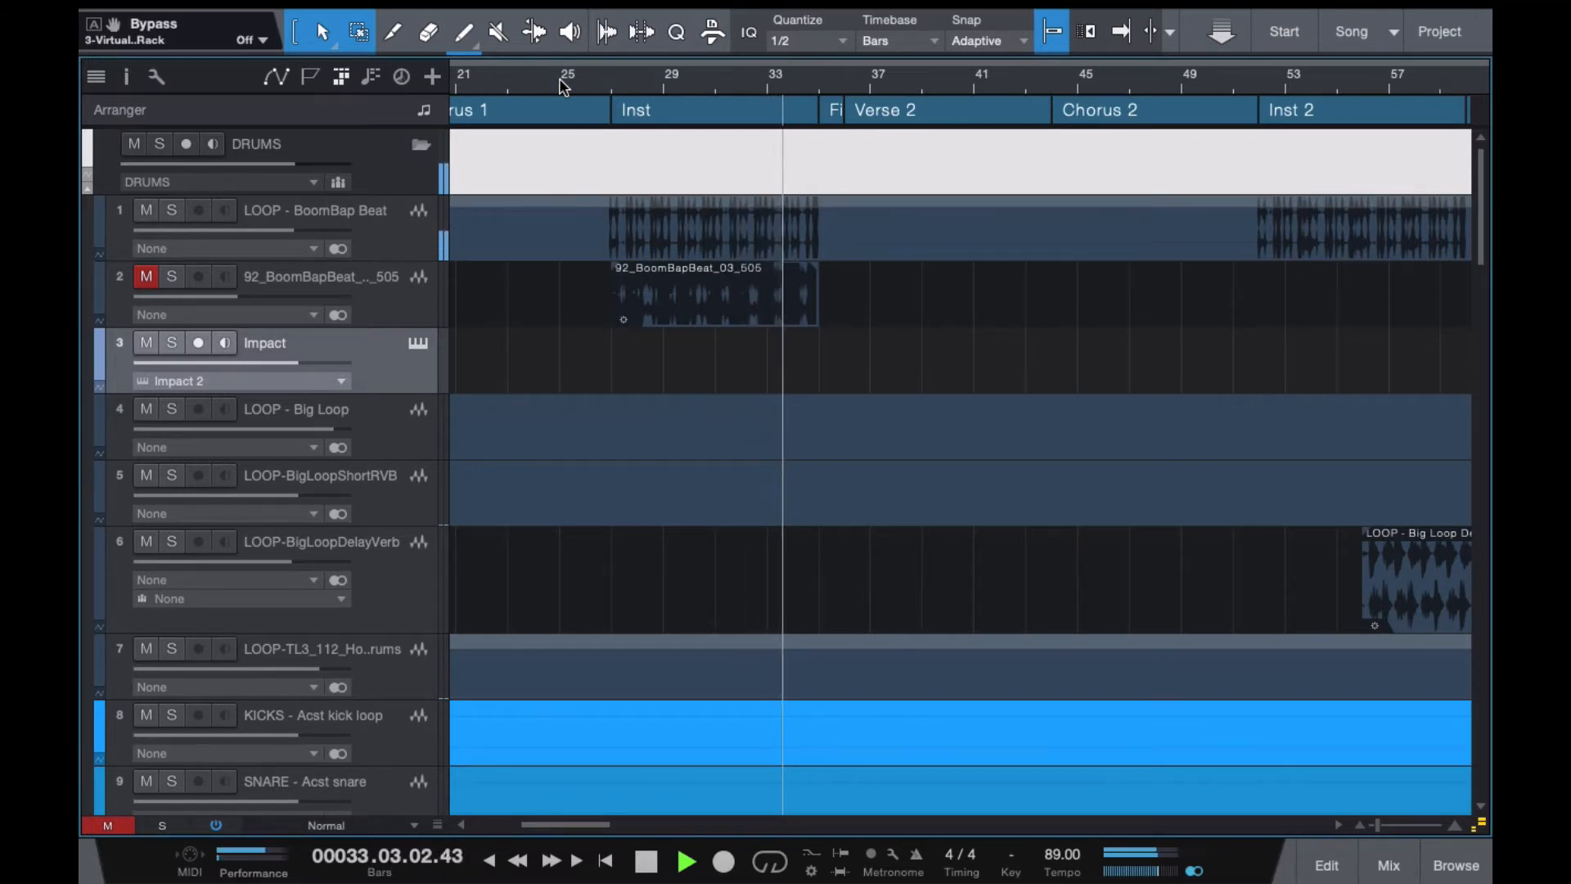
# Zoom the arrangement out to show the whole song and stop playback.
pyautogui.press('z')
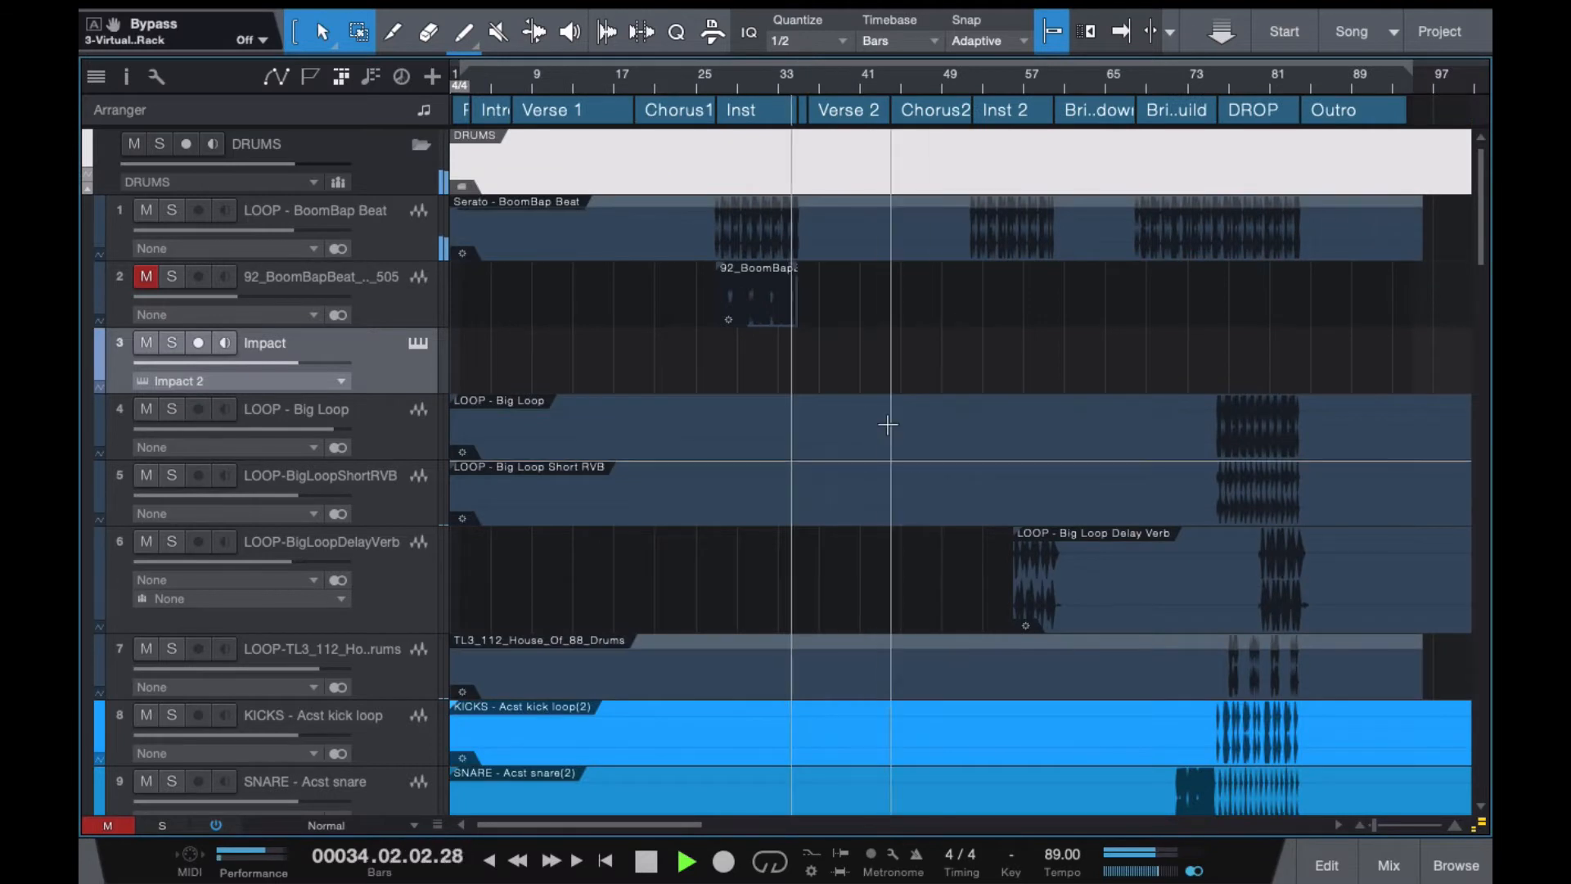
pyautogui.press('space')
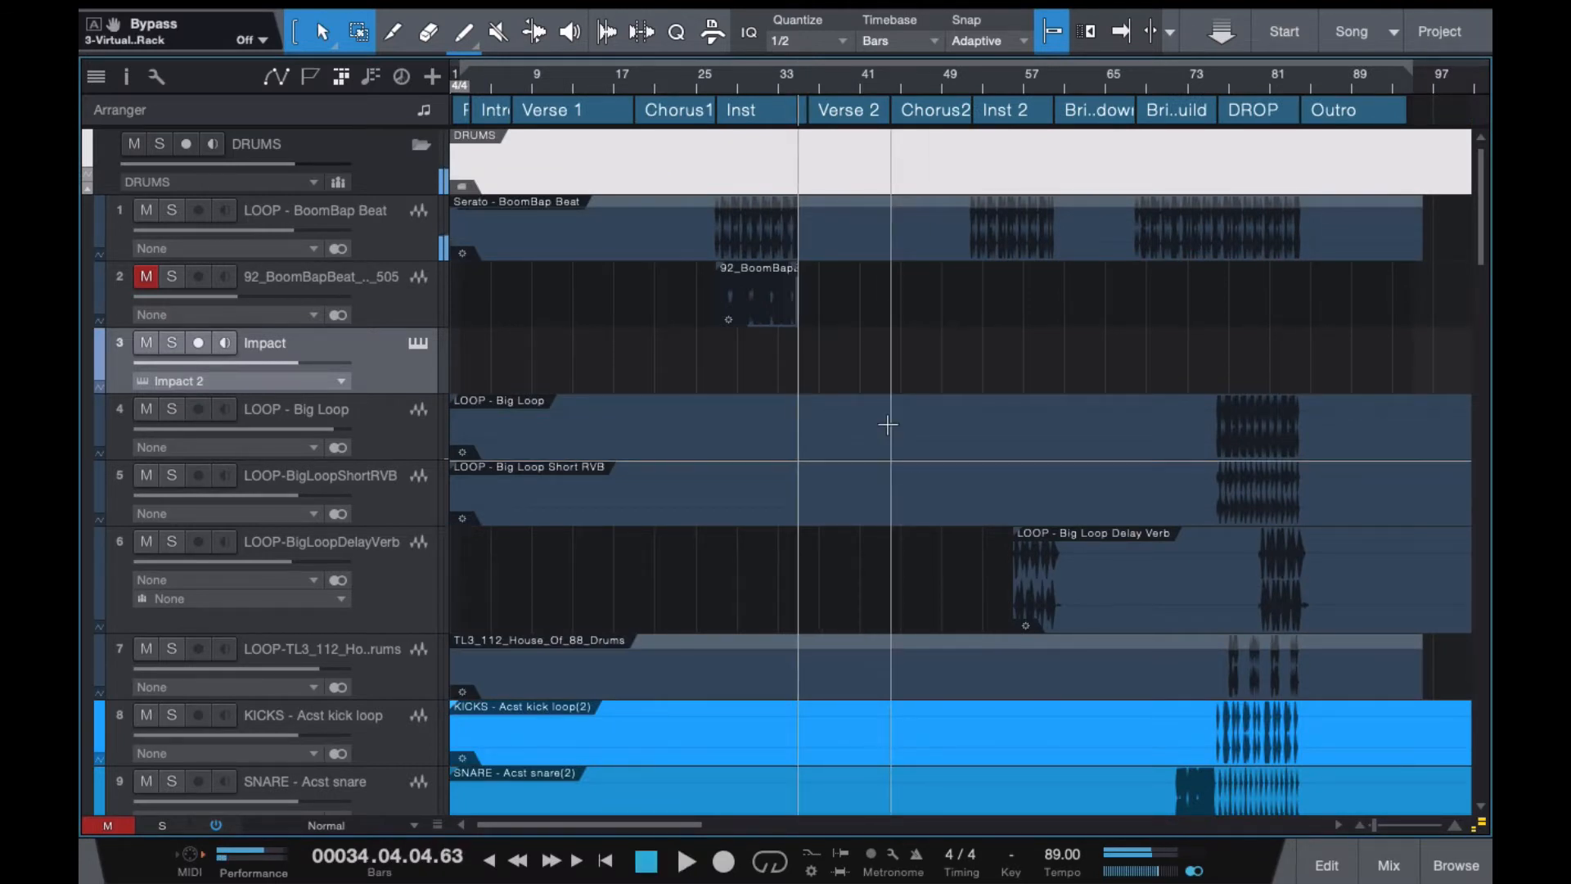
pyautogui.press('KP_0')
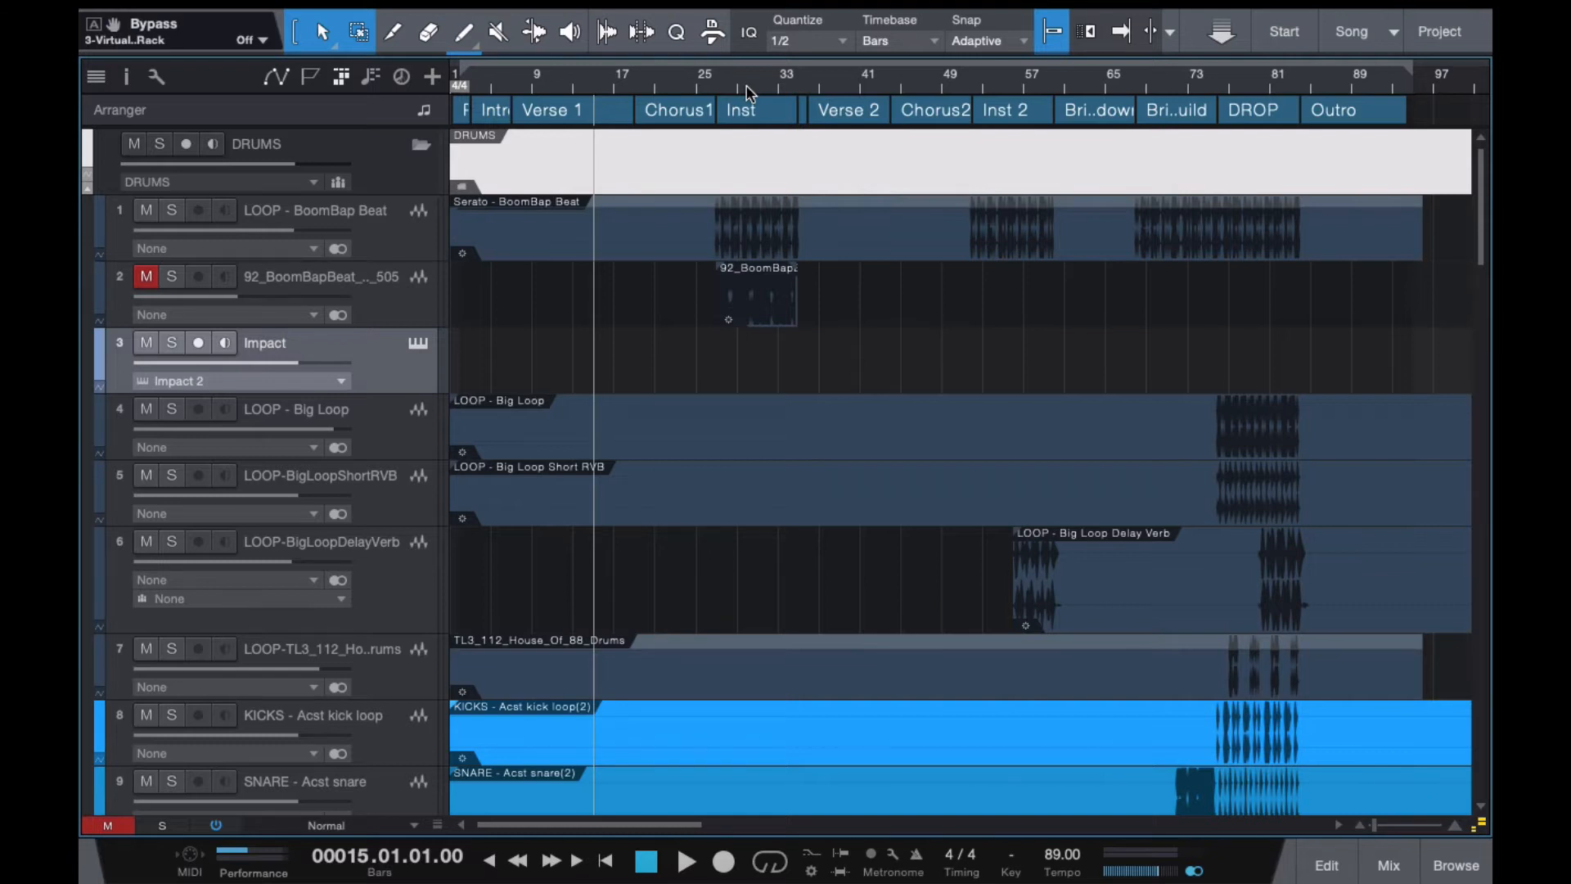
# Unmute the 92_BoomBapBeat track and audition it soloed from the start of the Inst section, clearing the solo when done.
pyautogui.click(145, 277)
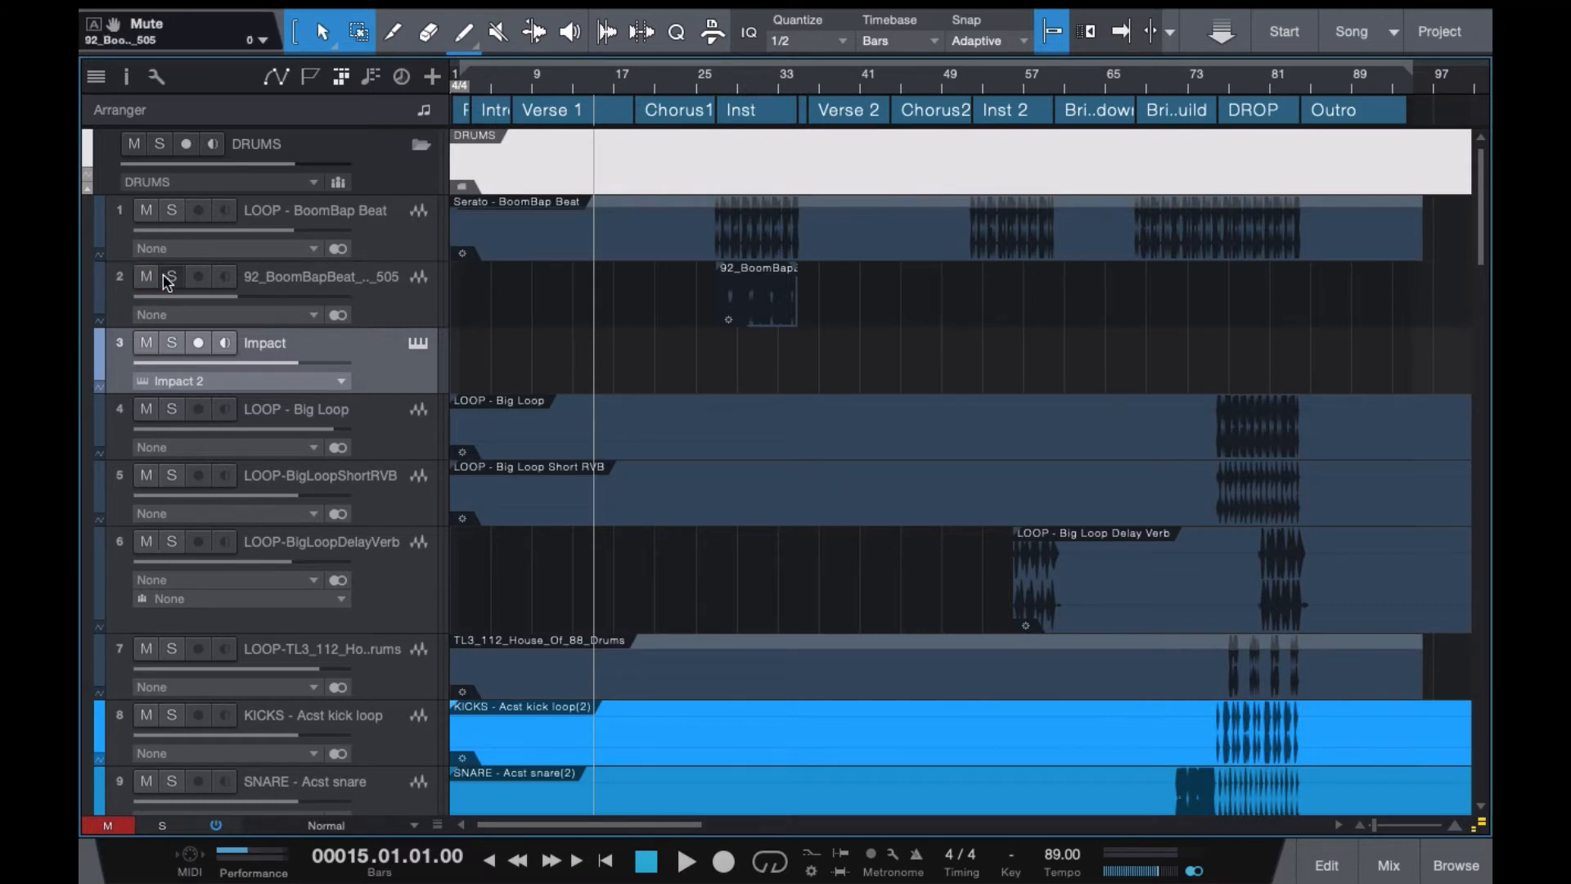
pyautogui.click(172, 276)
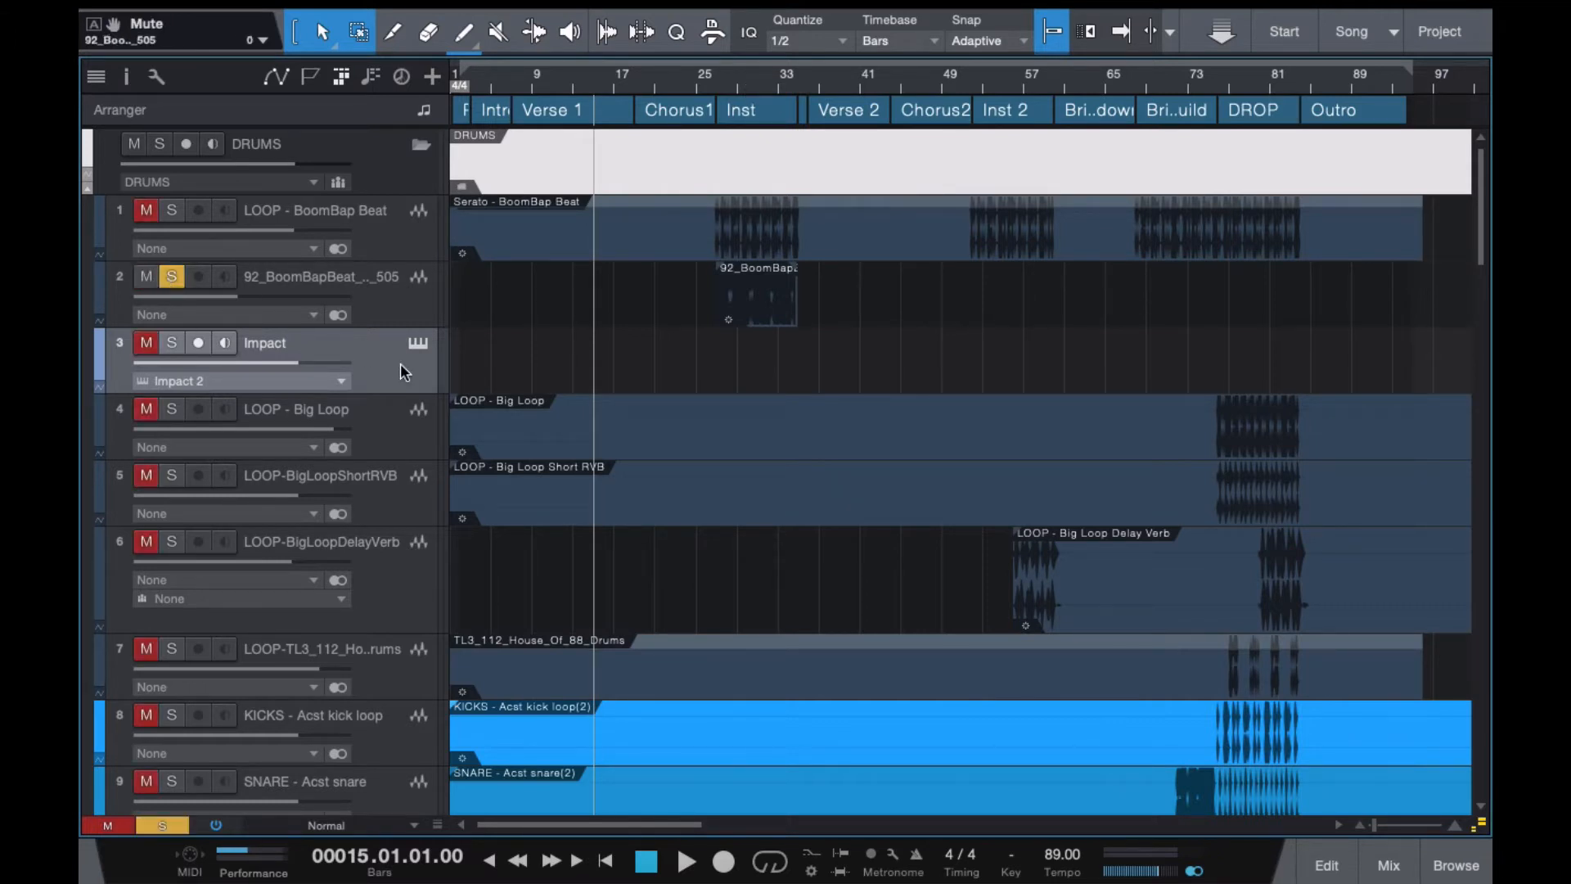
pyautogui.click(714, 81)
pyautogui.press('space')
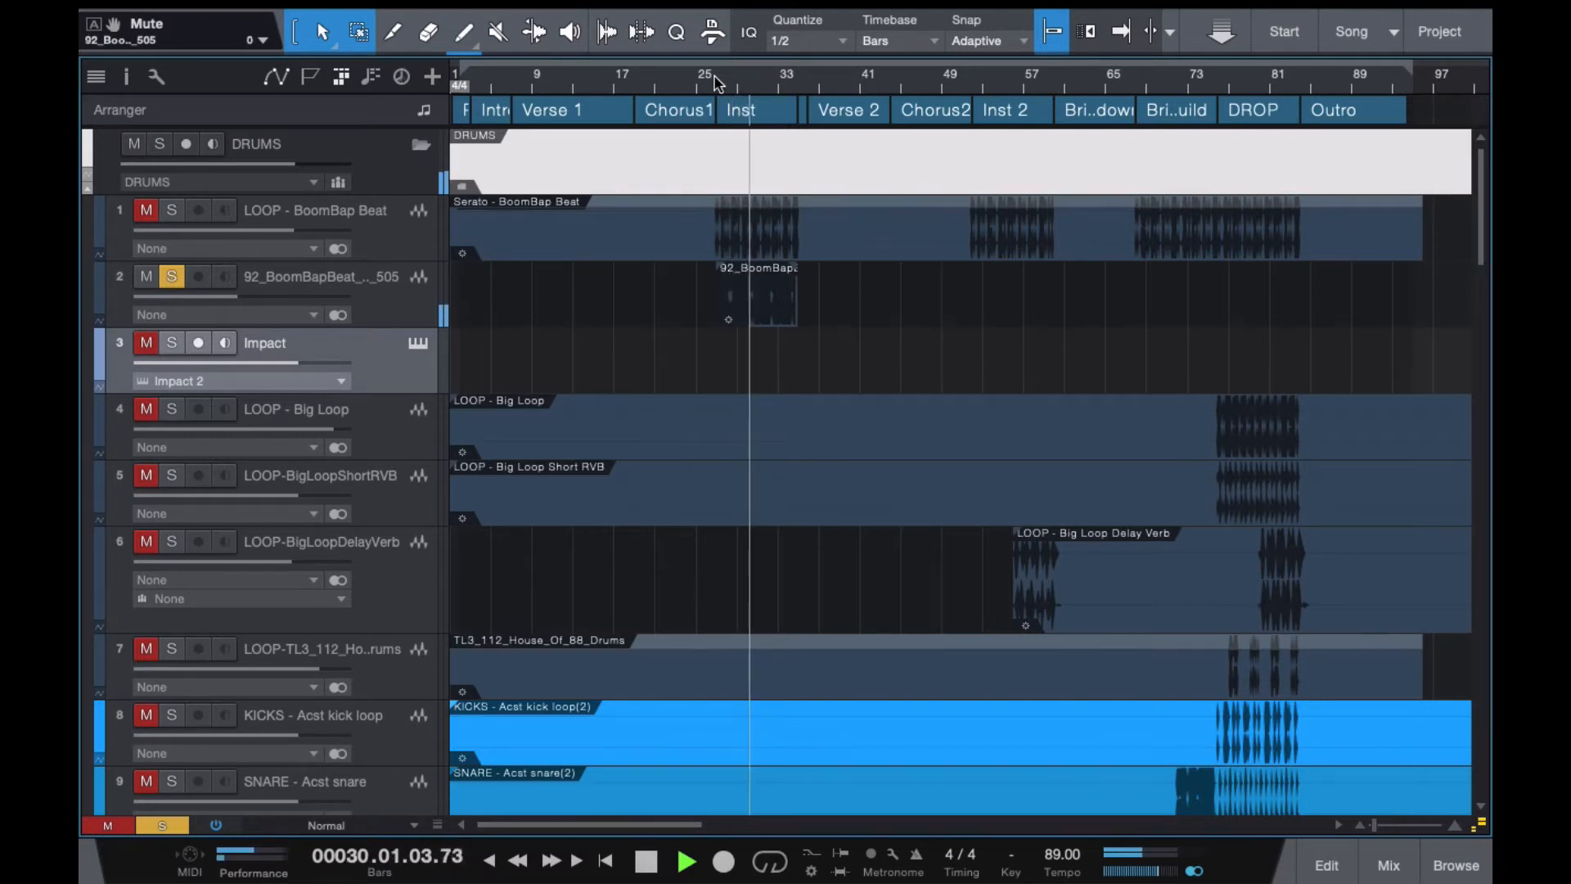
pyautogui.press('space')
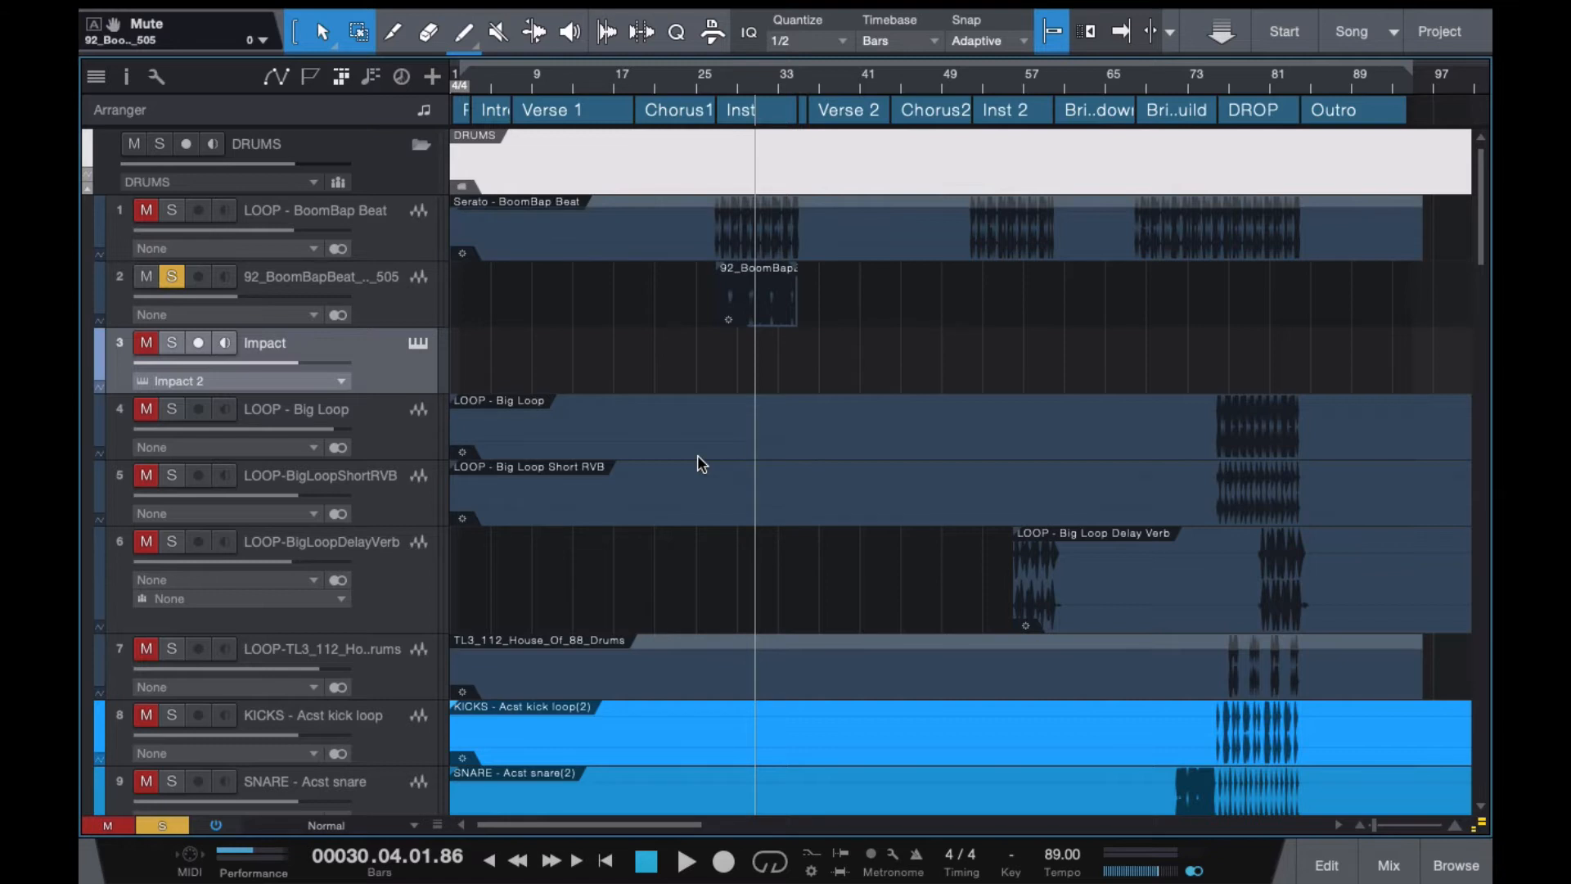
pyautogui.click(167, 277)
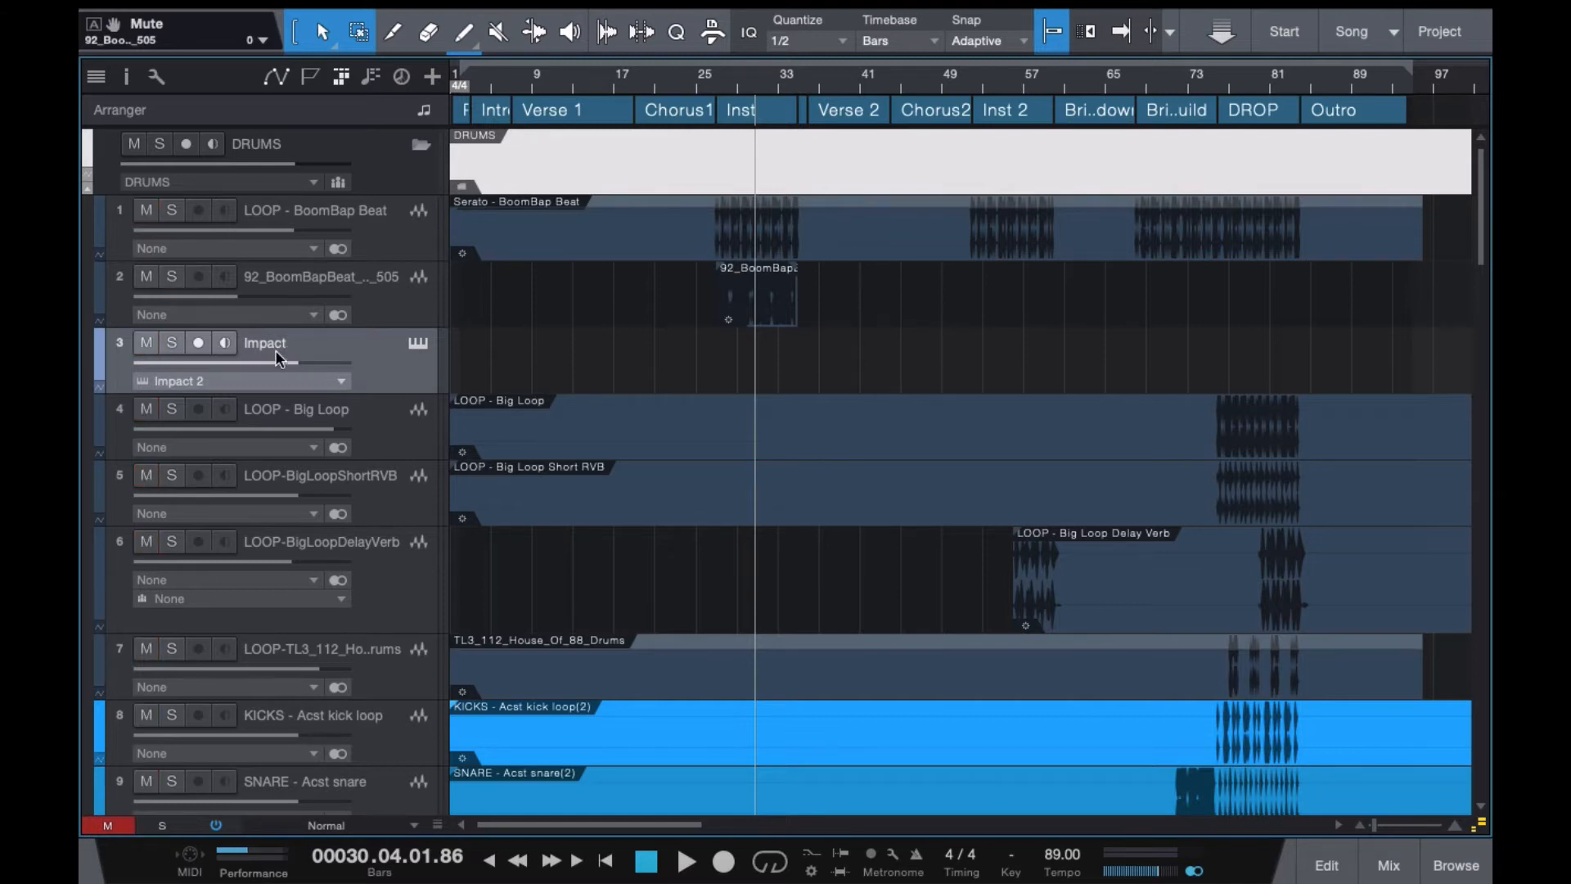
# Solo the Impact track and open its Impact XT instrument to audition the Kick w tail, Kick, Snare and Vocal sound pads.
pyautogui.click(170, 343)
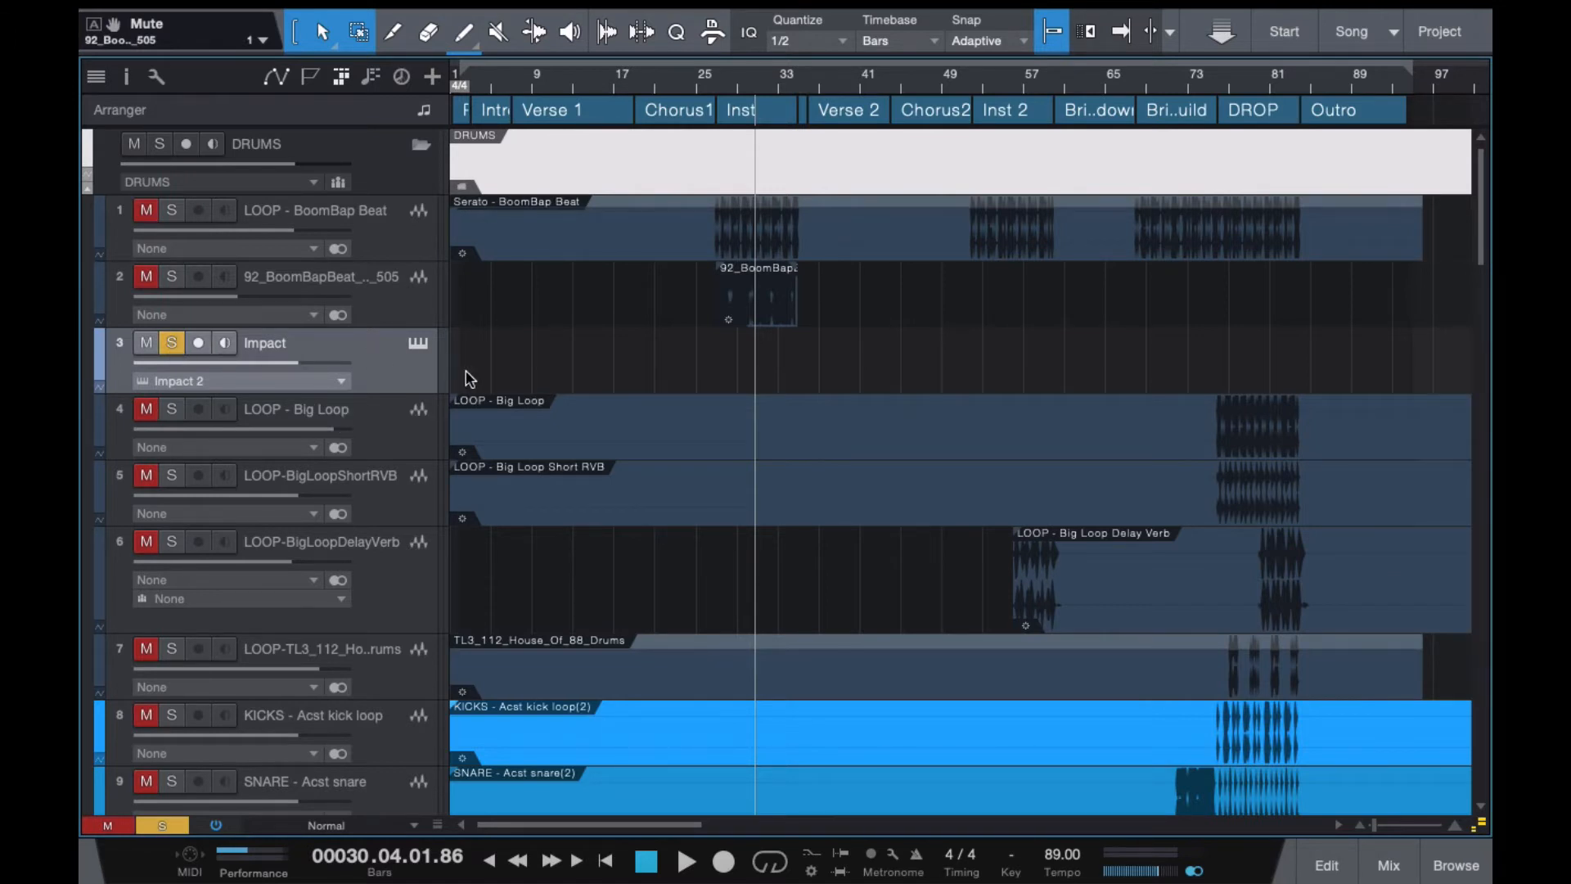
pyautogui.click(419, 343)
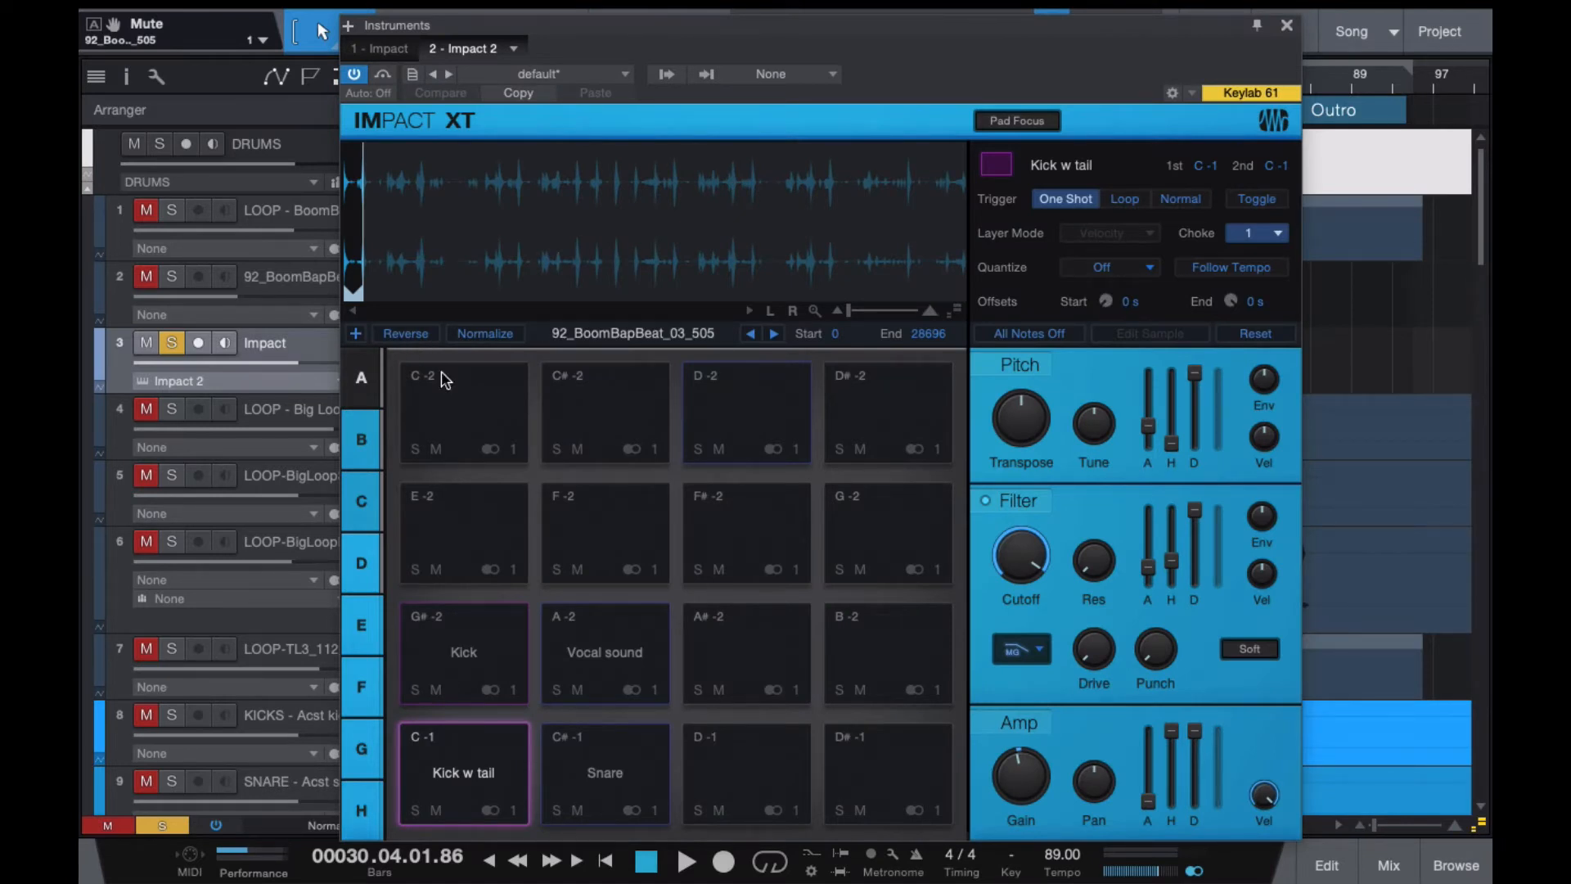
pyautogui.click(466, 753)
pyautogui.click(464, 659)
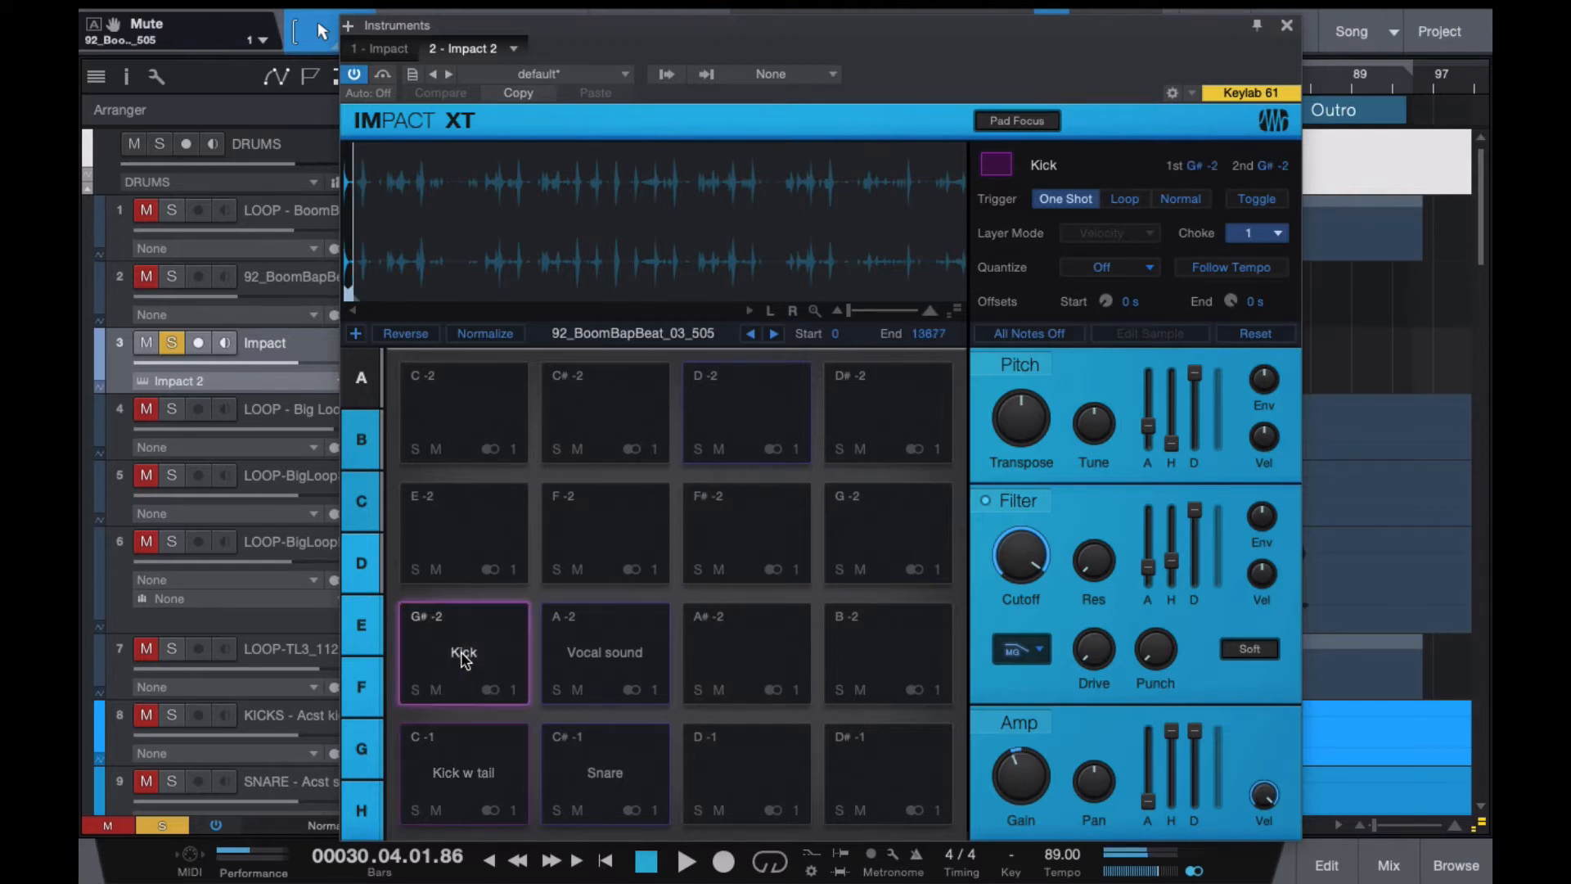
pyautogui.click(619, 773)
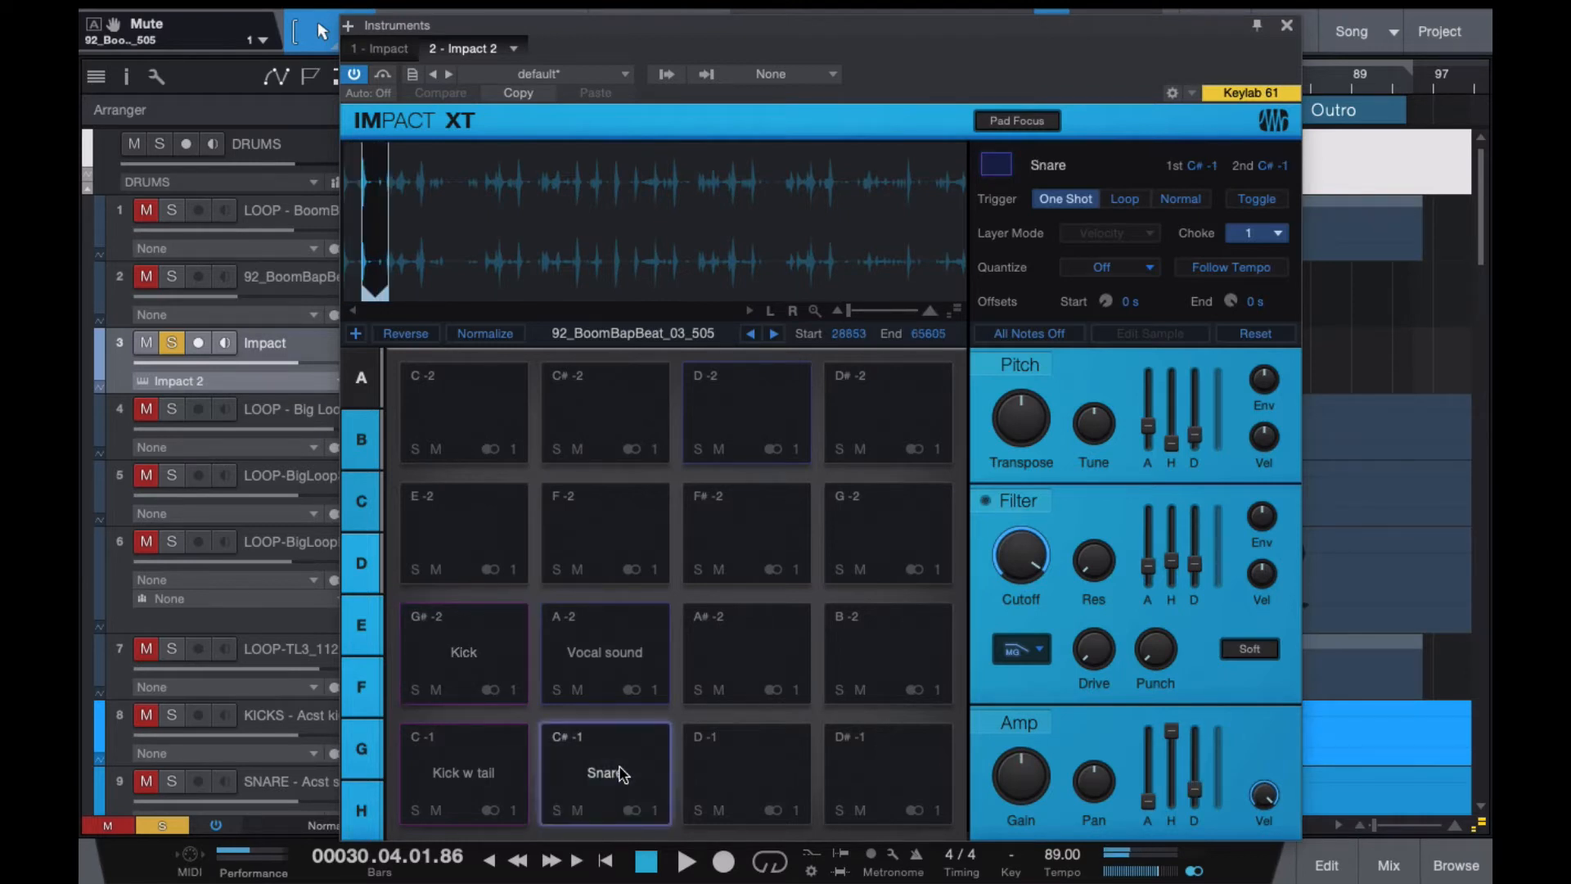
pyautogui.click(601, 638)
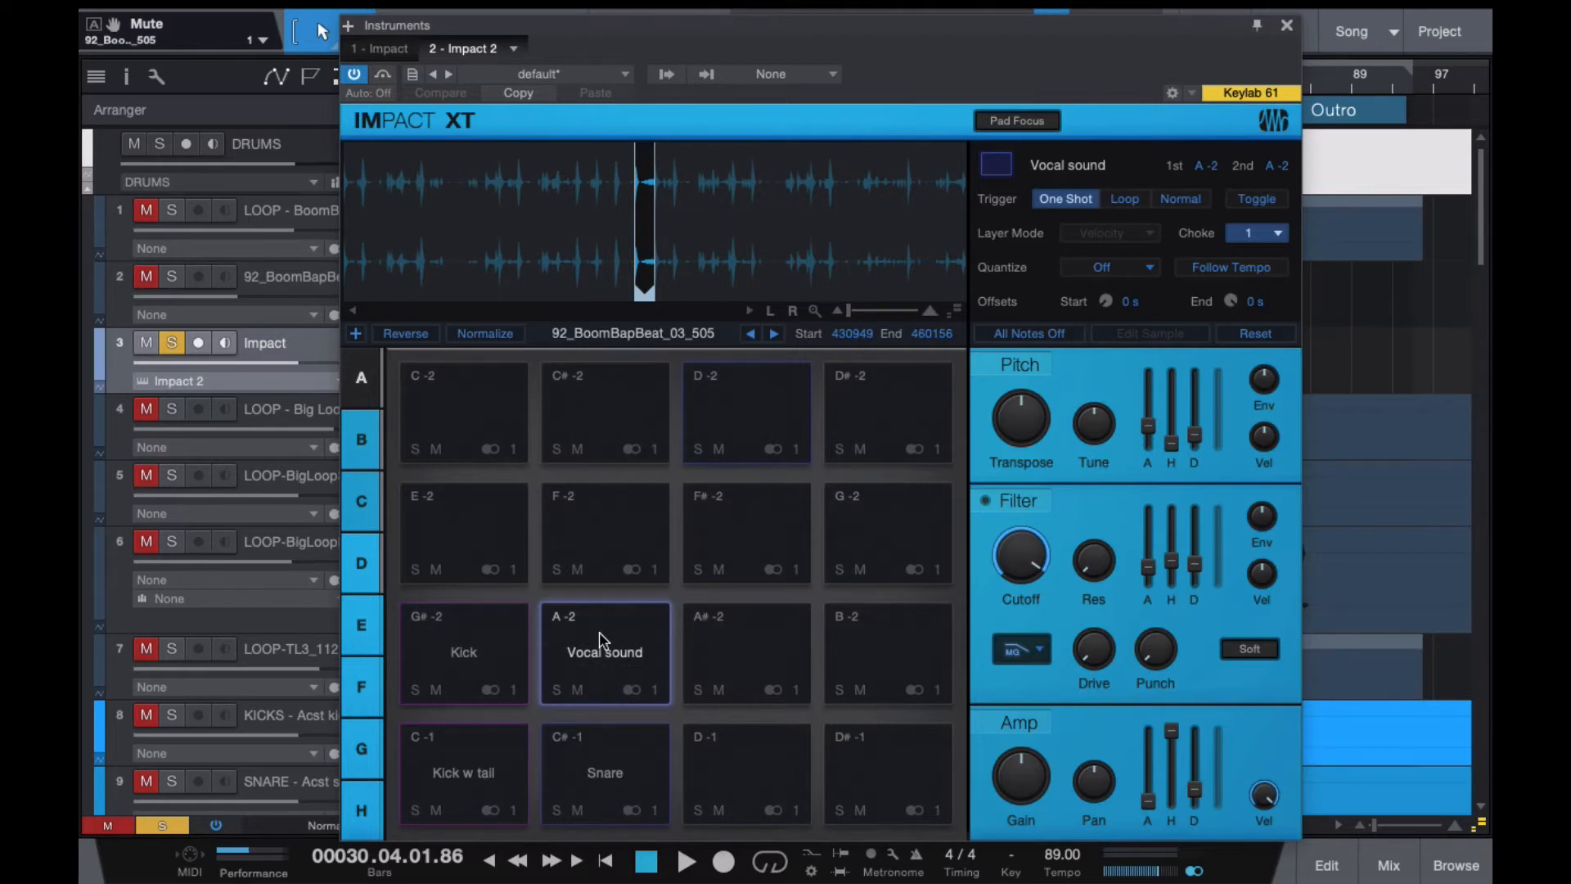
pyautogui.click(458, 769)
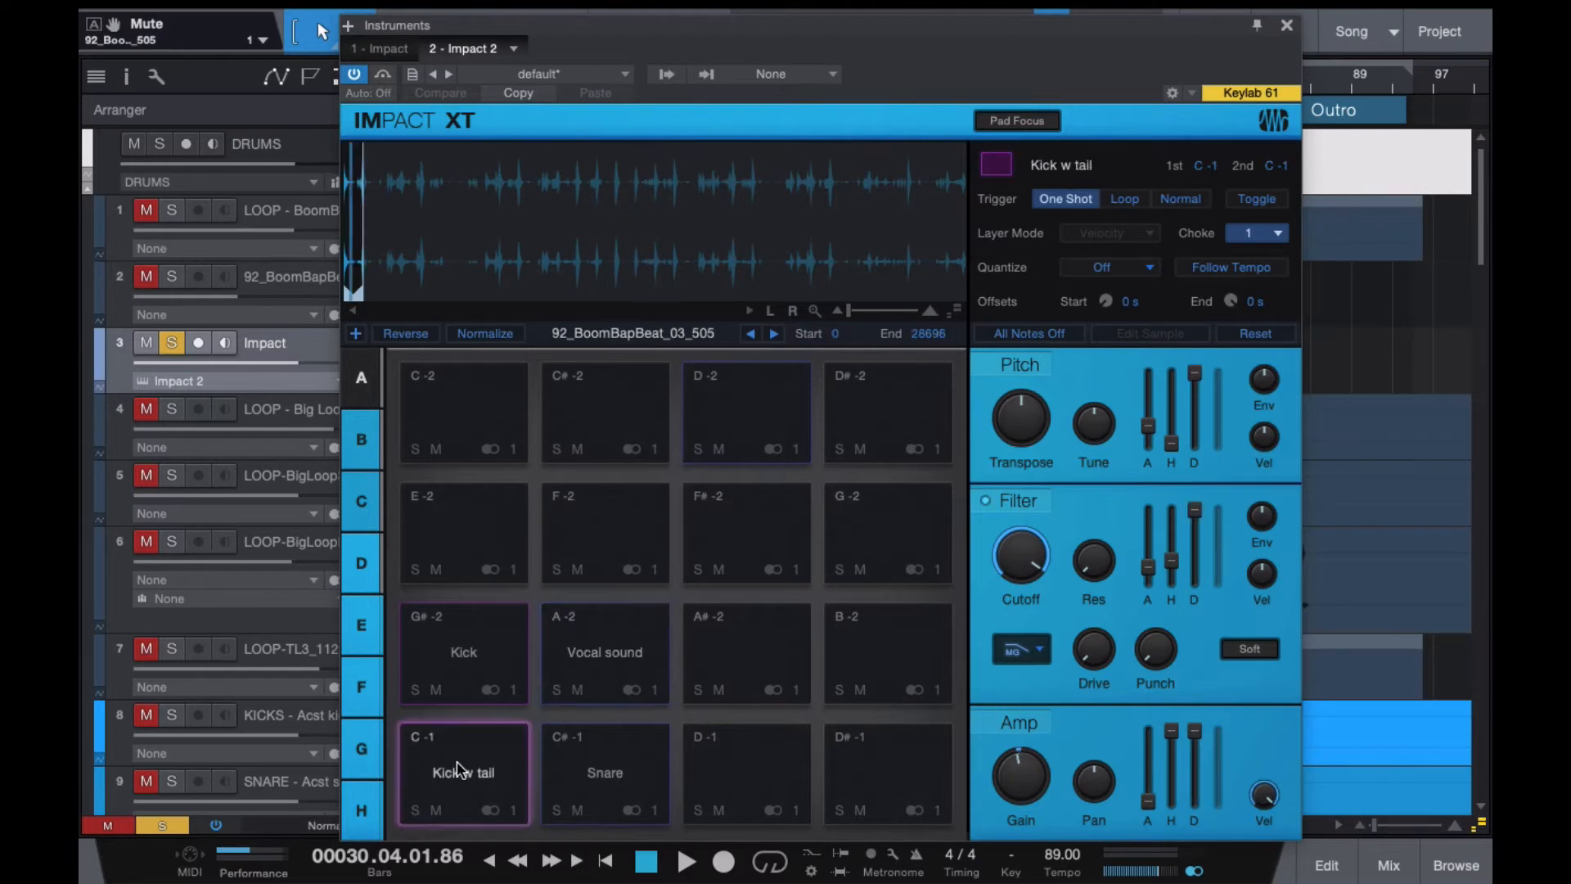
pyautogui.click(473, 631)
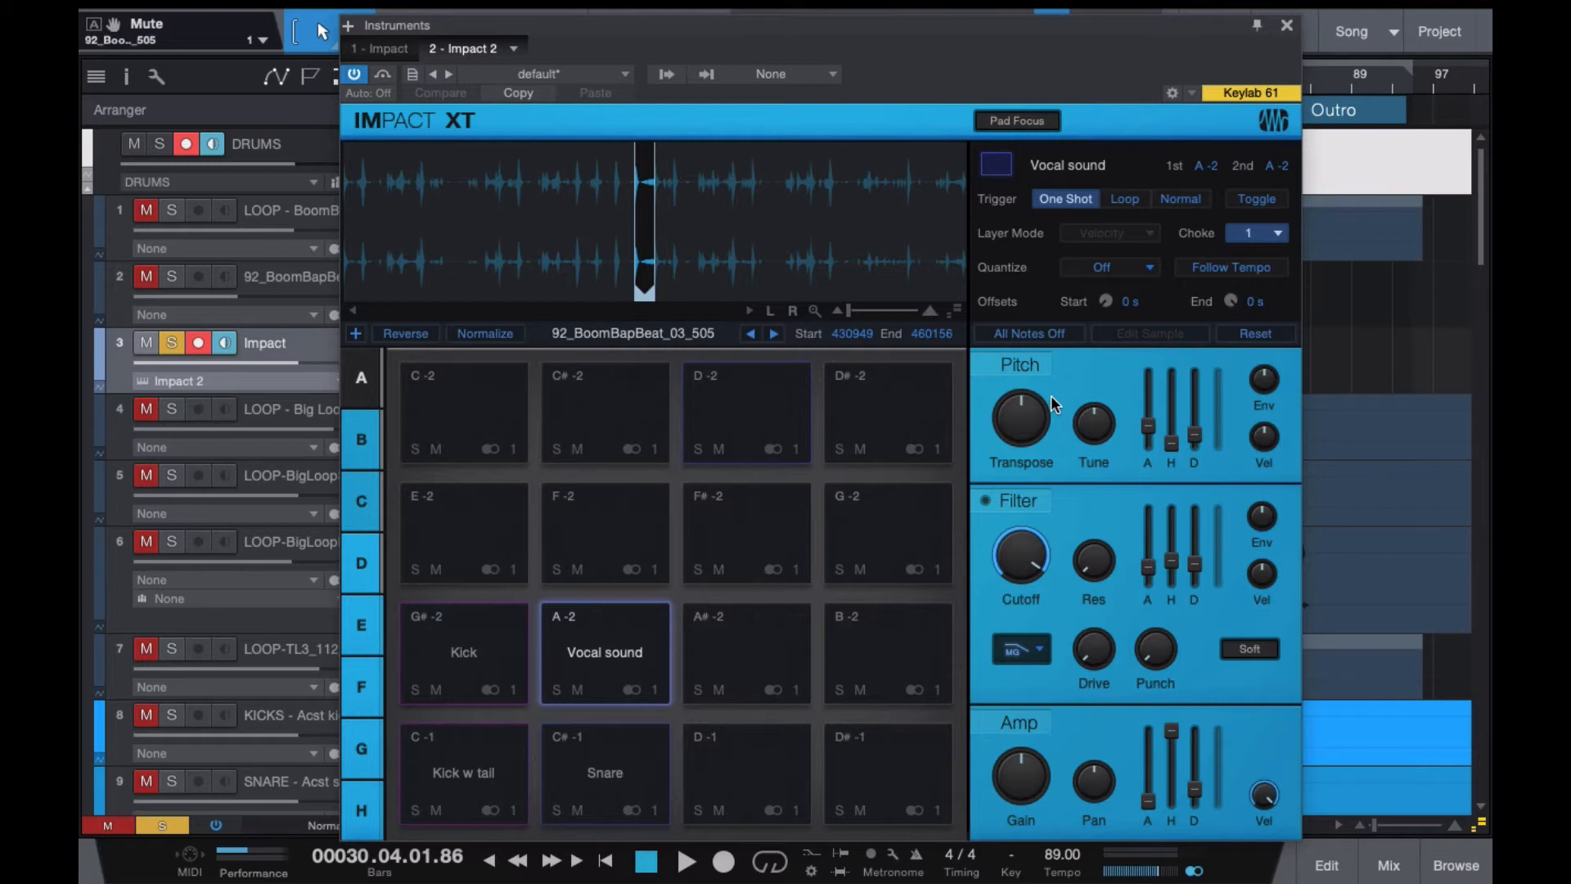
# Close Impact XT and play the full mix from the start of the Inst section with no track soloed.
pyautogui.click(1286, 25)
pyautogui.click(720, 86)
pyautogui.press('space')
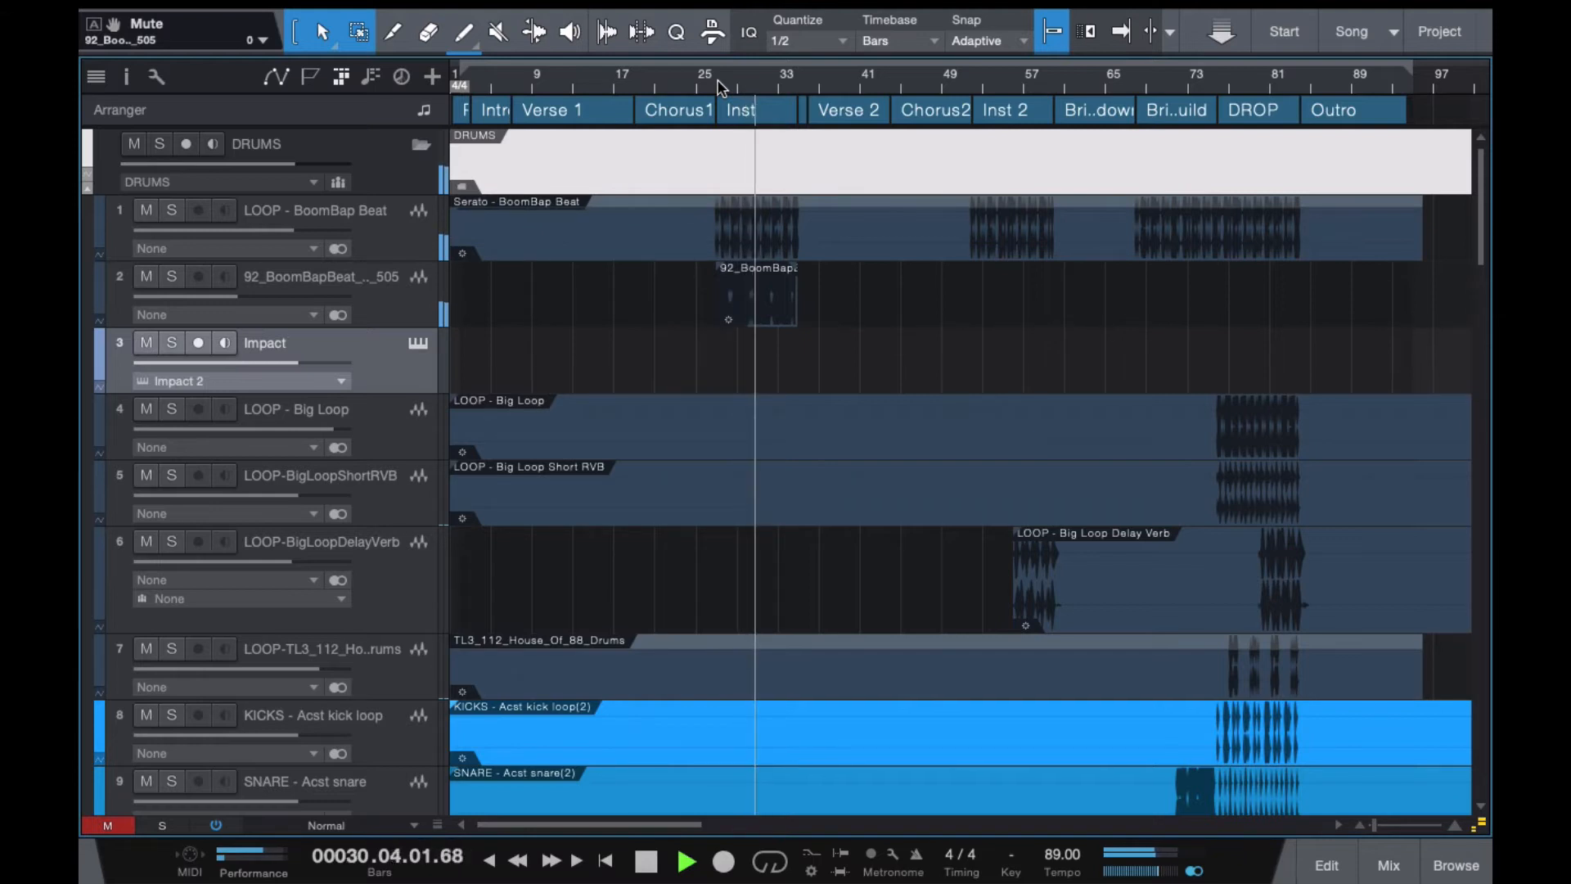
pyautogui.press('space')
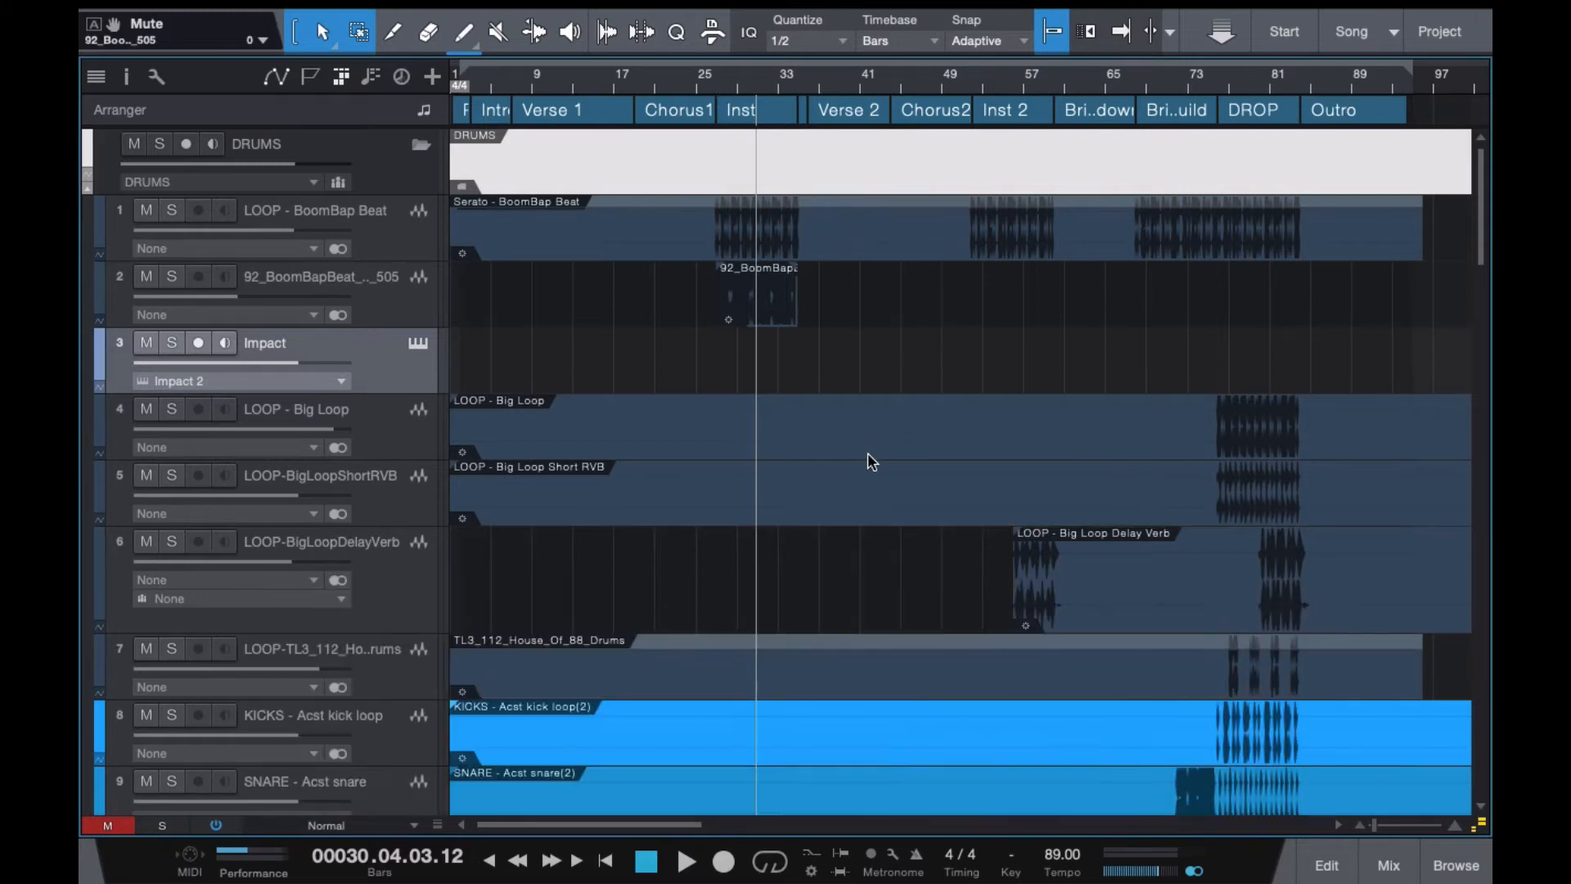
# Play the 135_Am_TsubasaVox track 28 soloed from bar 30, clearing the solo during playback to hear it in the mix.
pyautogui.scroll(-5, 869, 455)
pyautogui.scroll(-20, 869, 455)
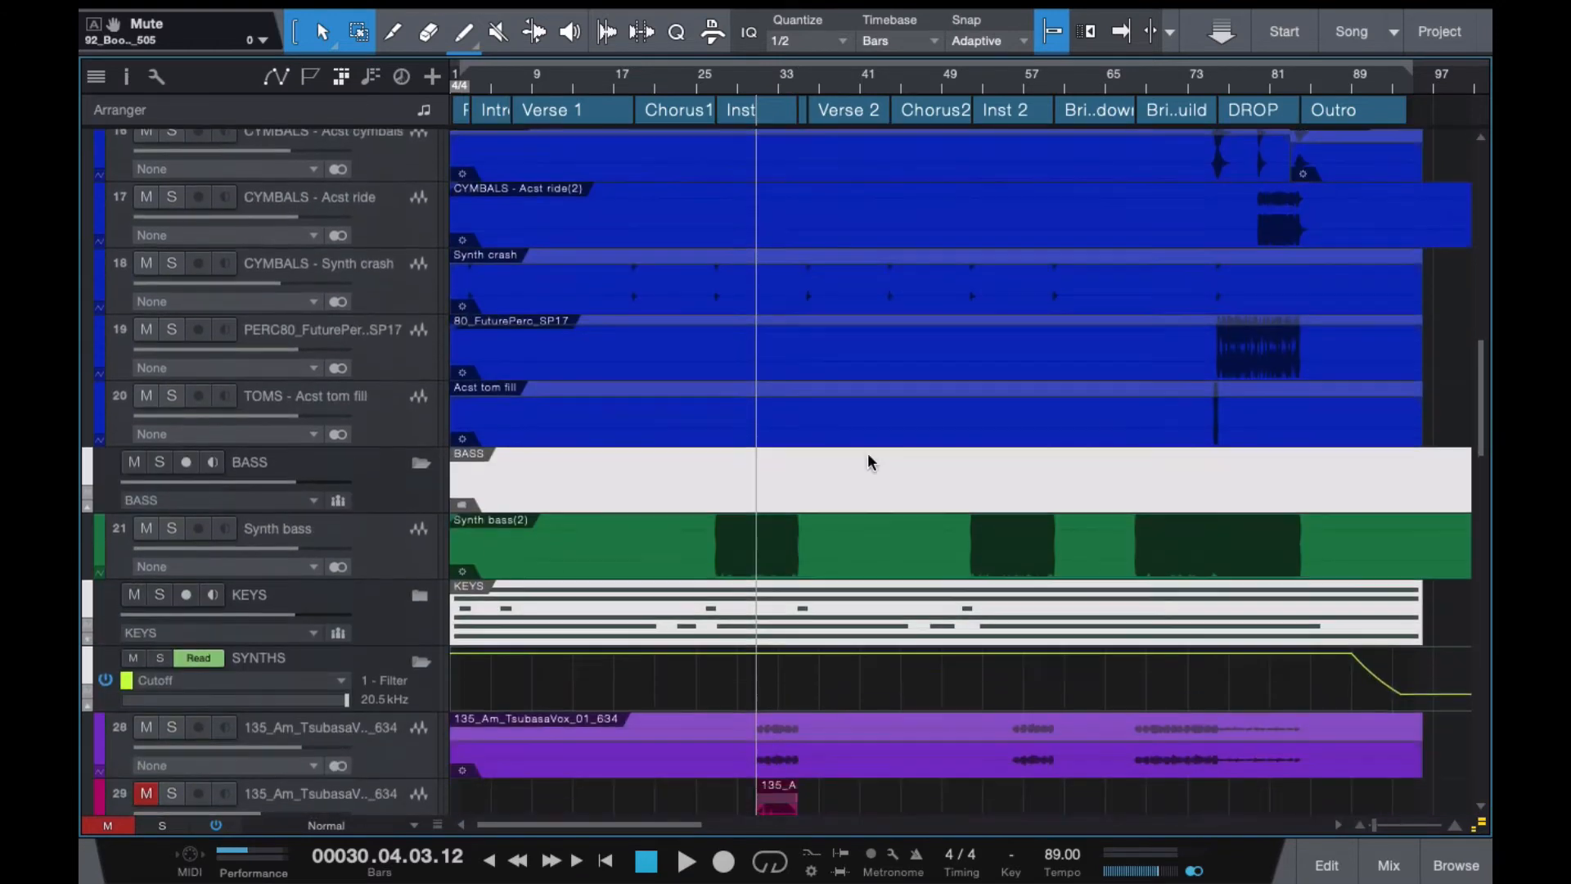
pyautogui.scroll(1, 869, 455)
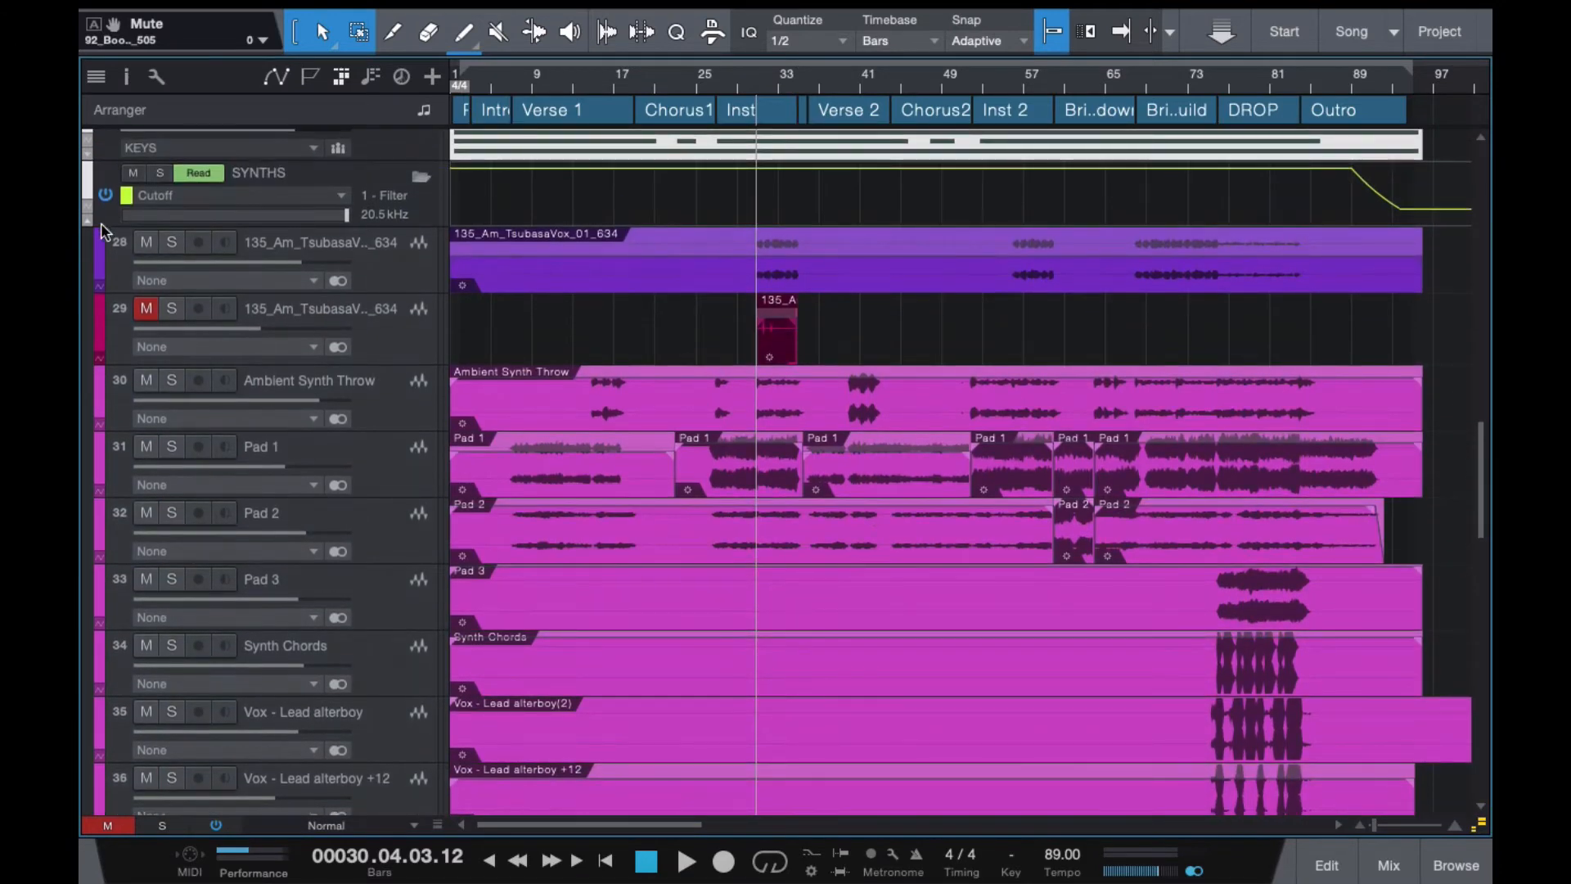
pyautogui.click(172, 242)
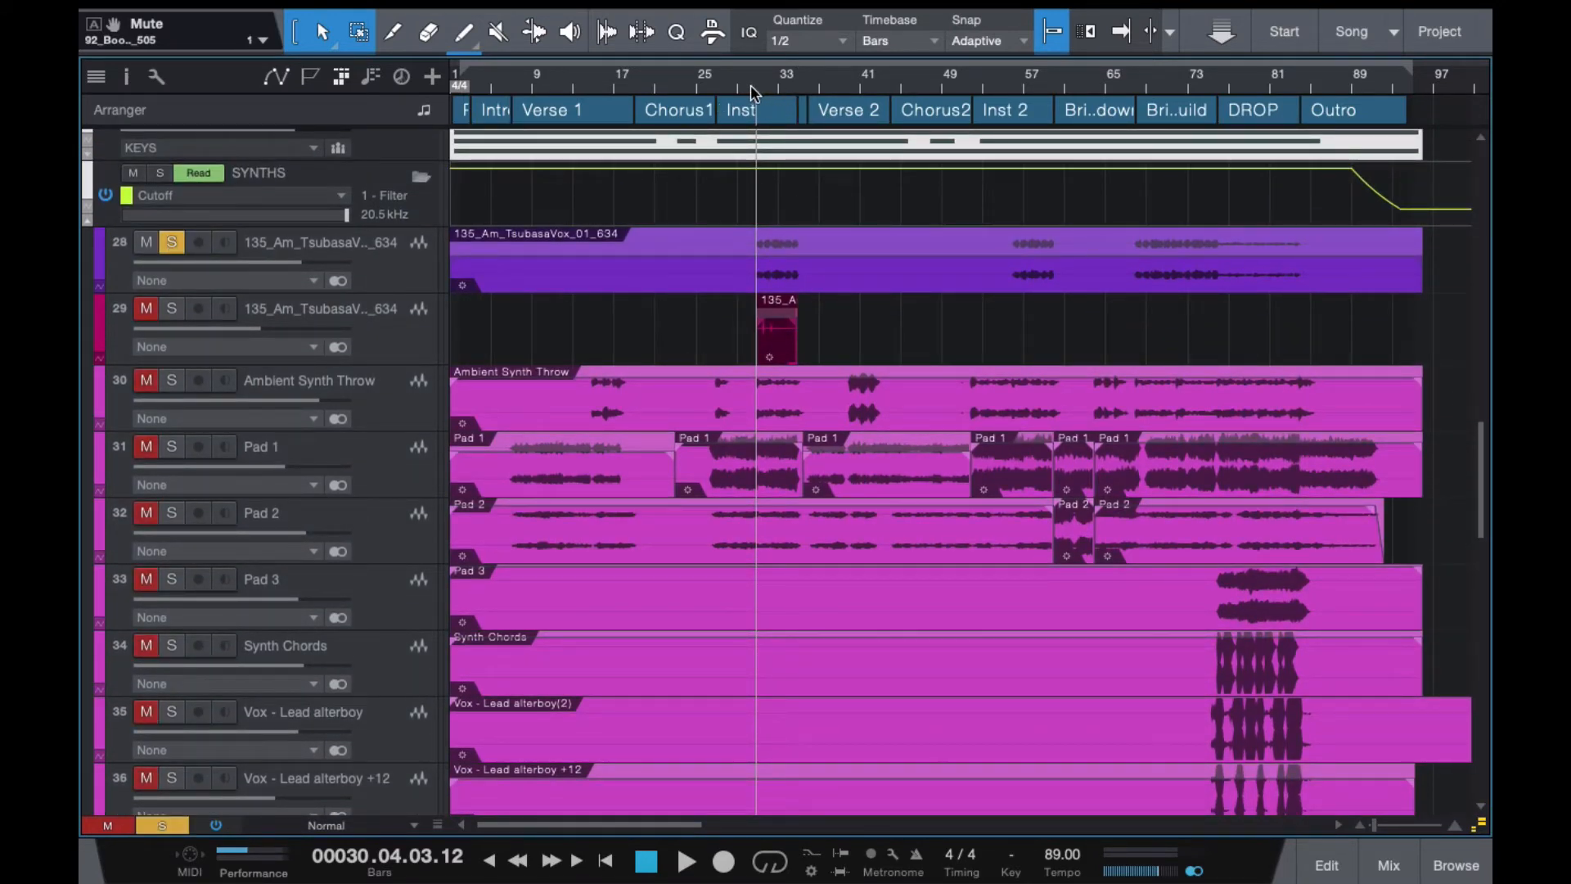
pyautogui.press('space')
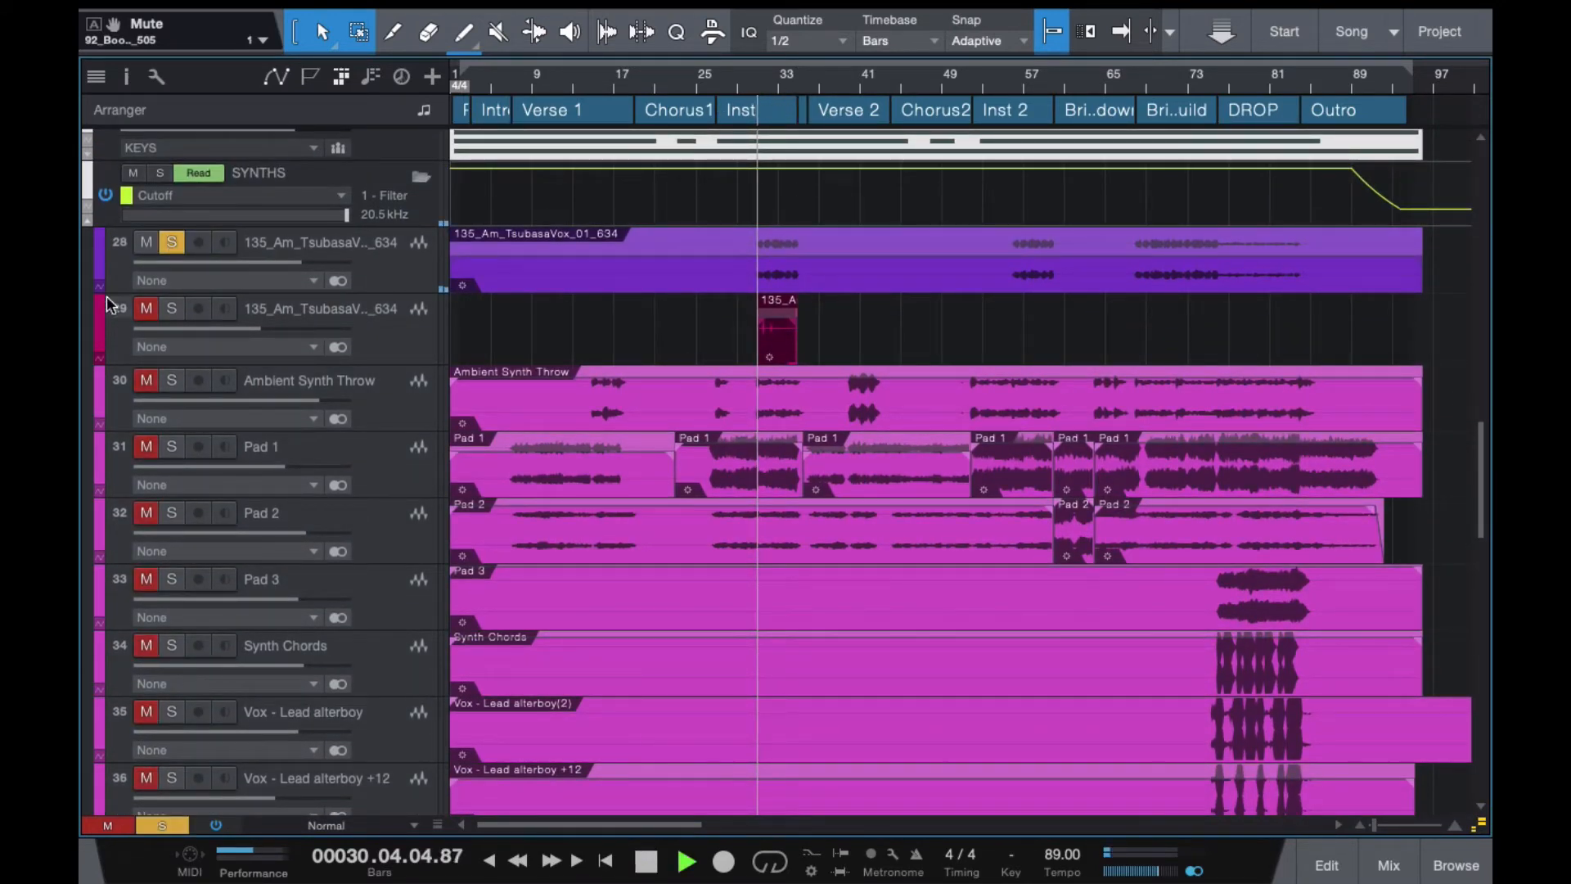
pyautogui.click(173, 238)
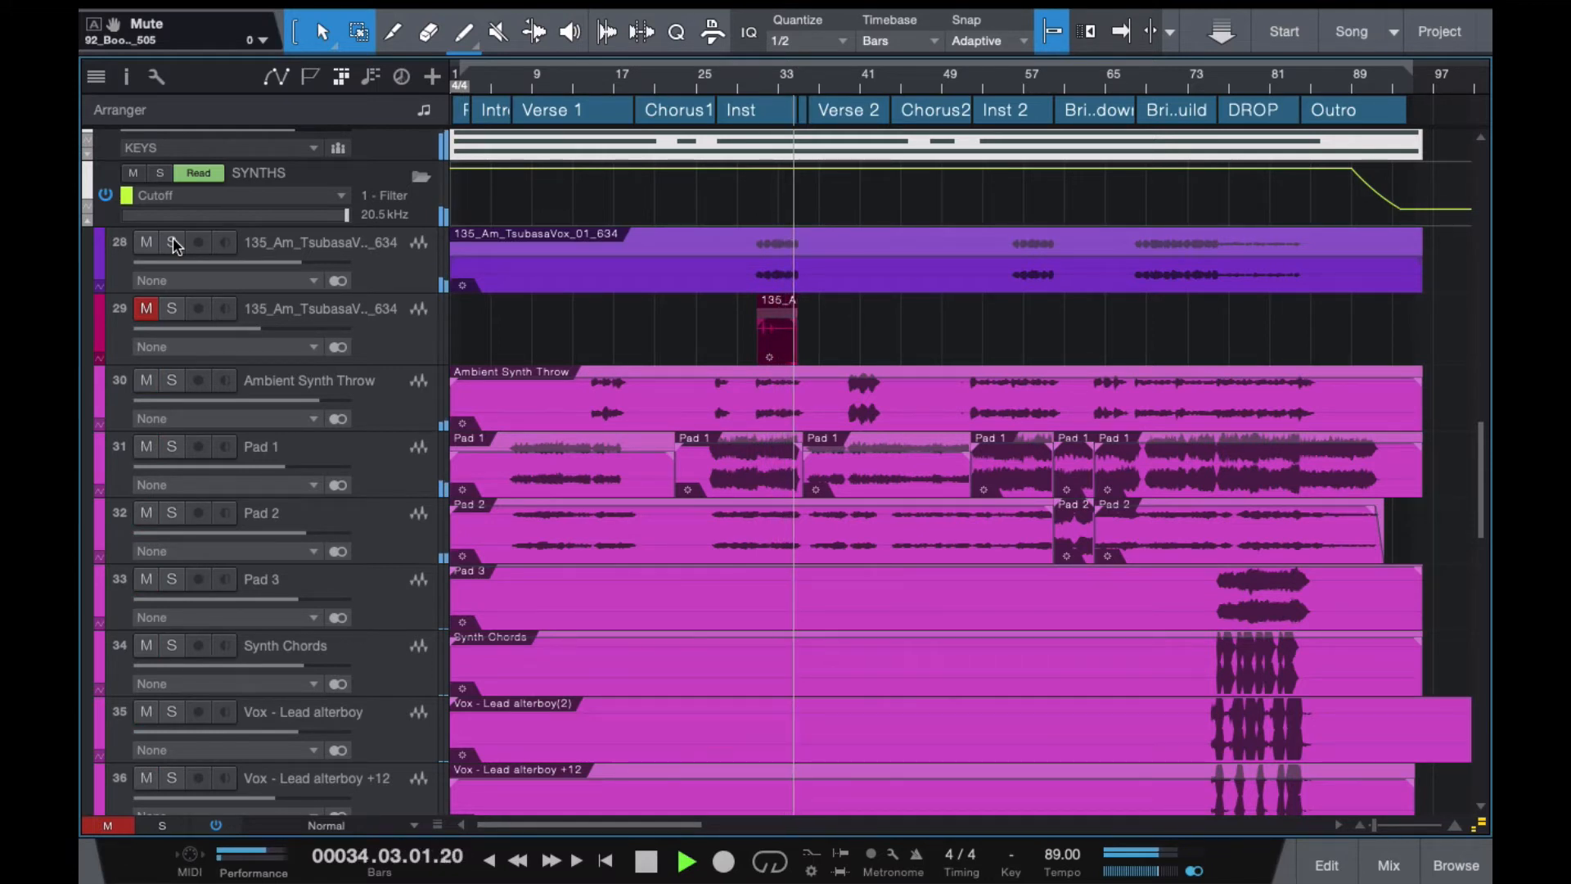
pyautogui.press('space')
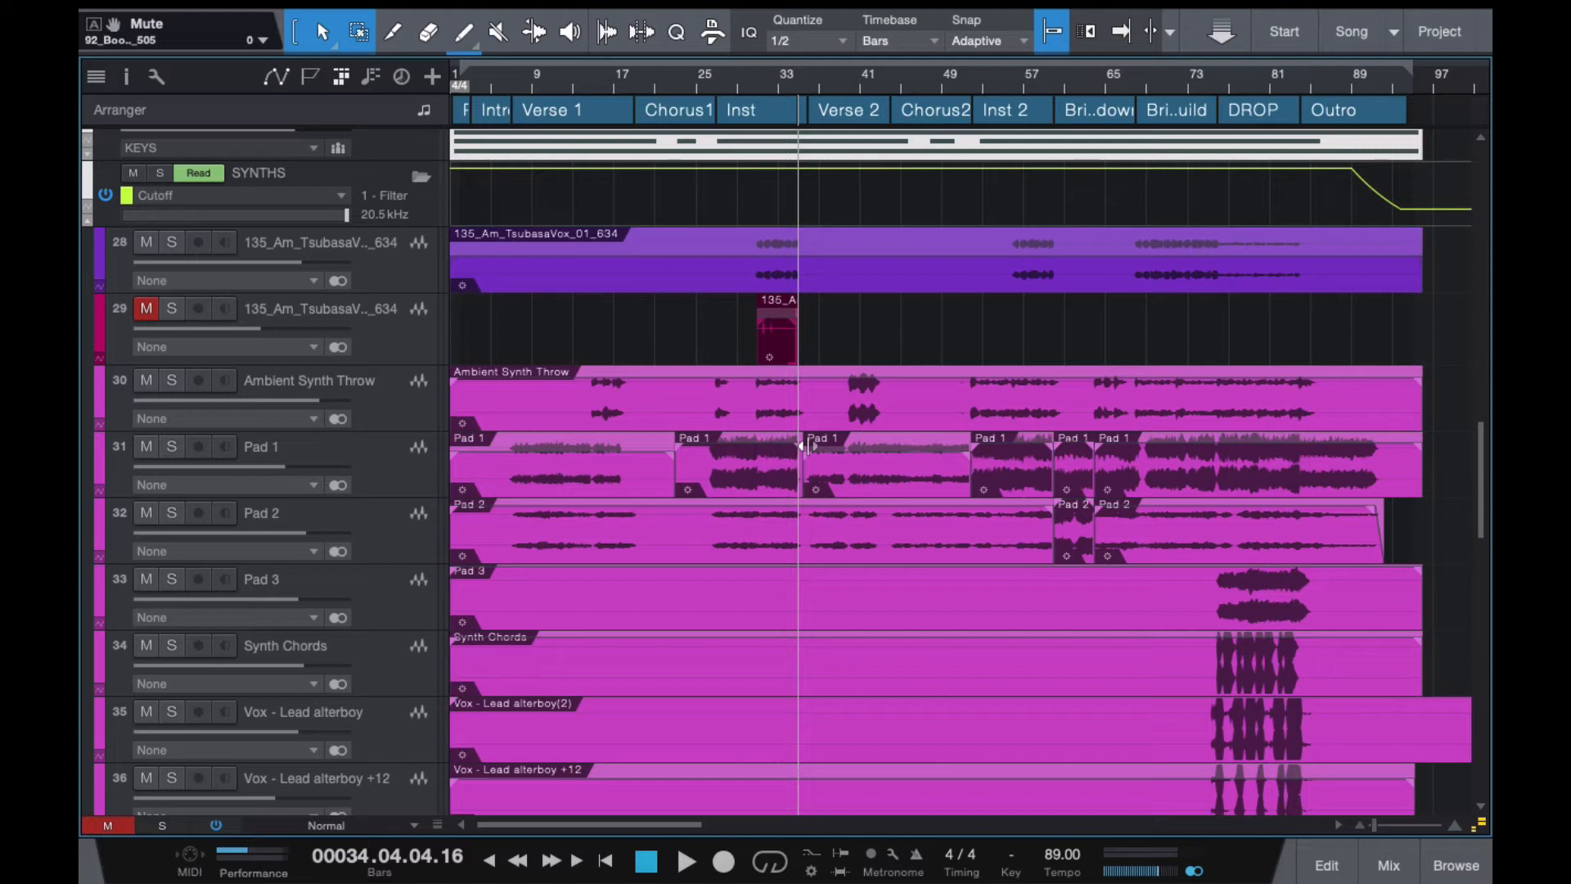
# Audition the muted 135_Am_TsubasaVox track 29 soloed from bar 31, and clear its solo after stopping playback.
pyautogui.click(173, 310)
pyautogui.click(759, 81)
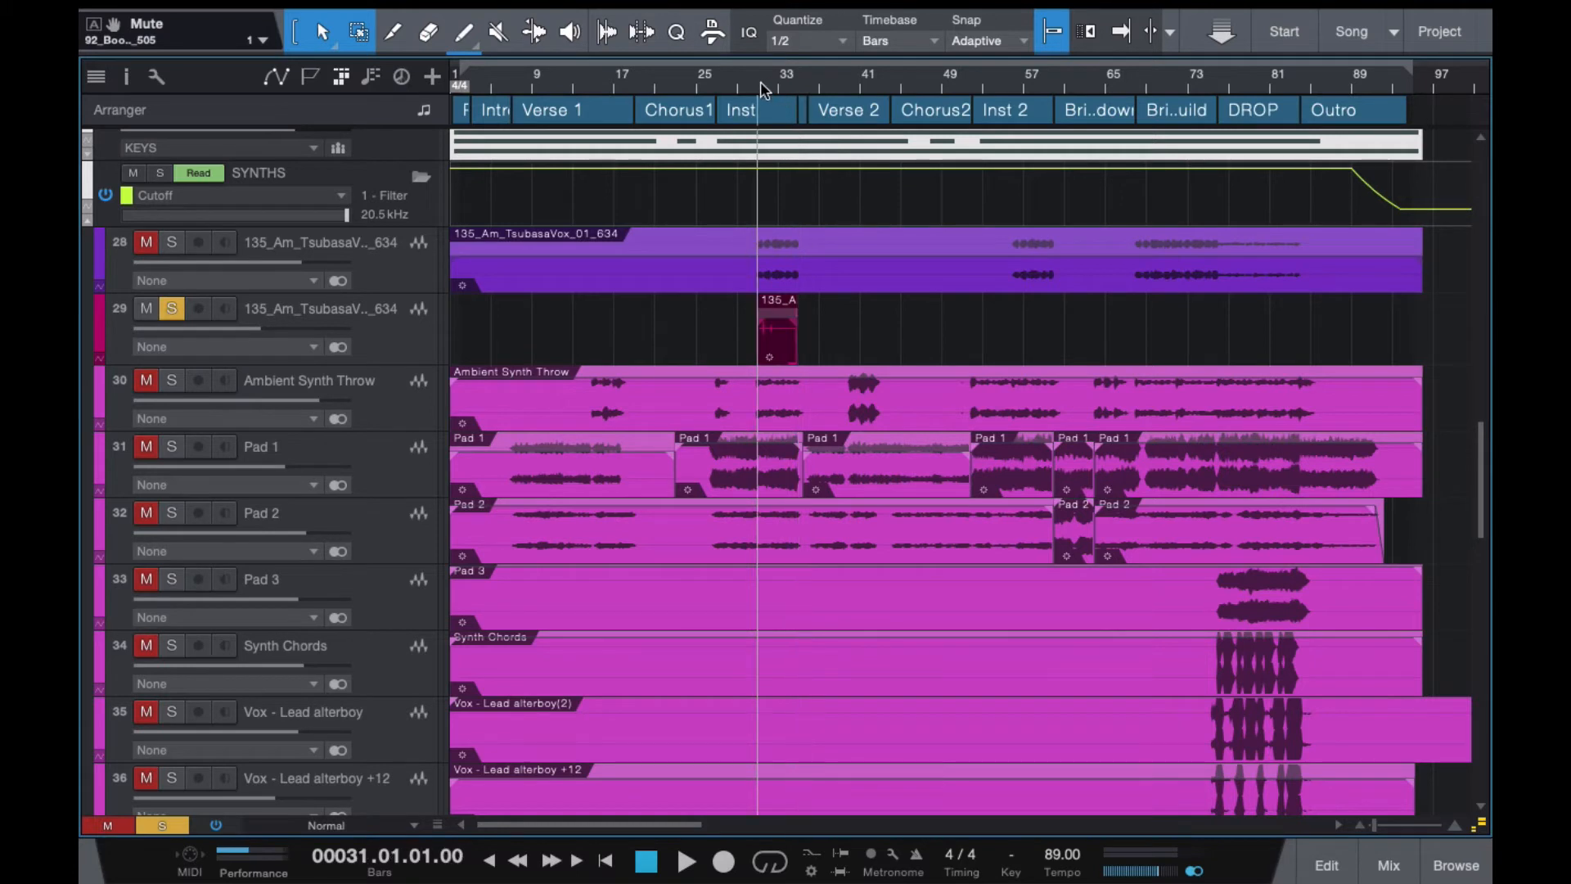
pyautogui.press('space')
pyautogui.press('e')
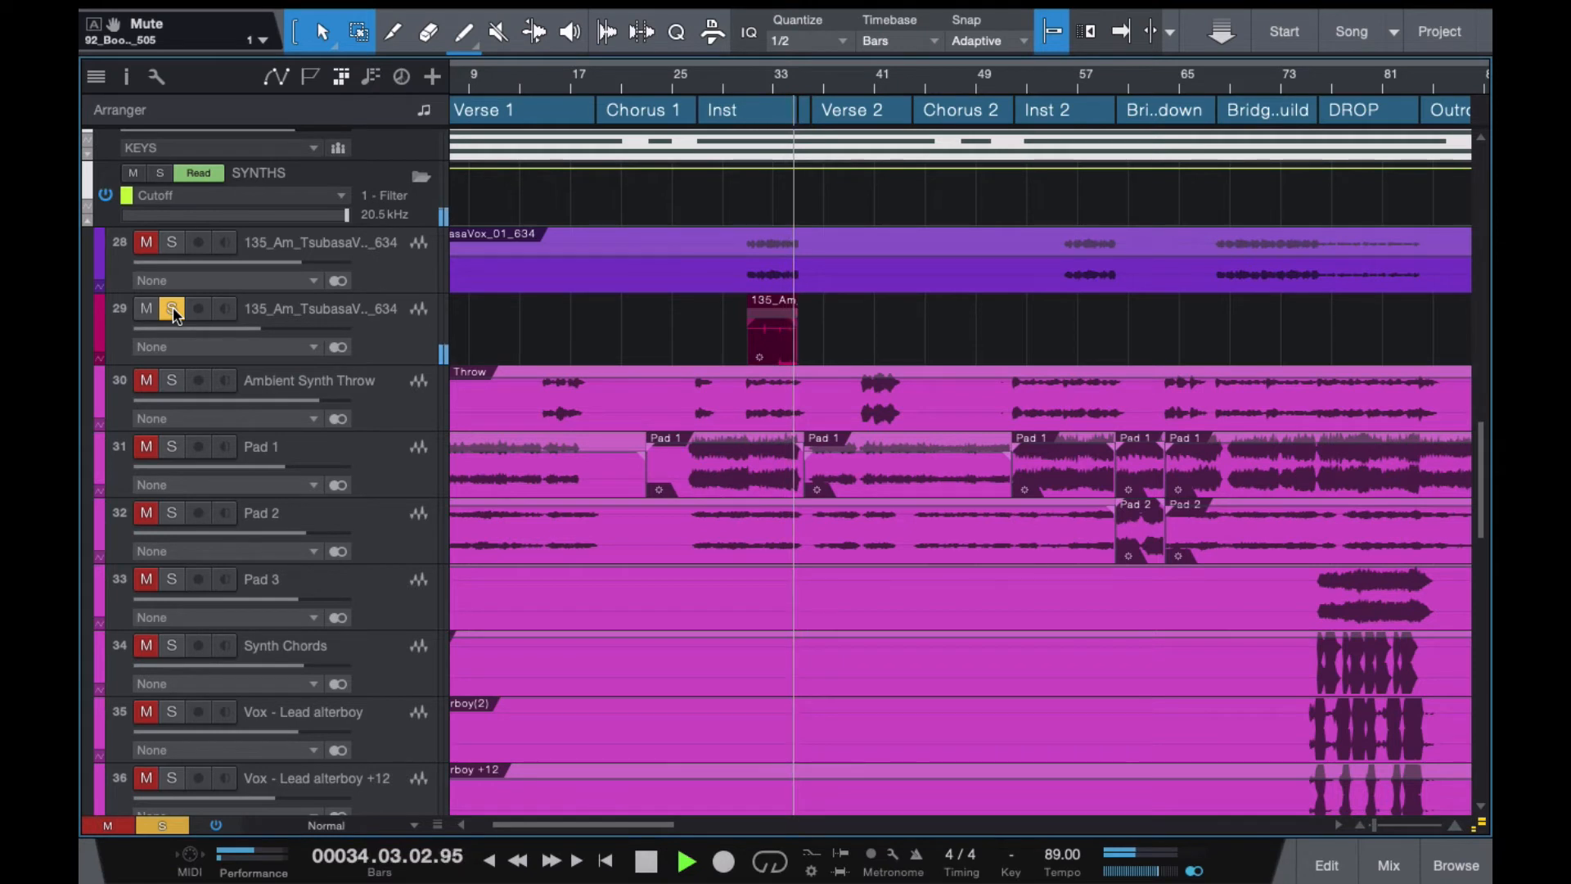
pyautogui.press('space')
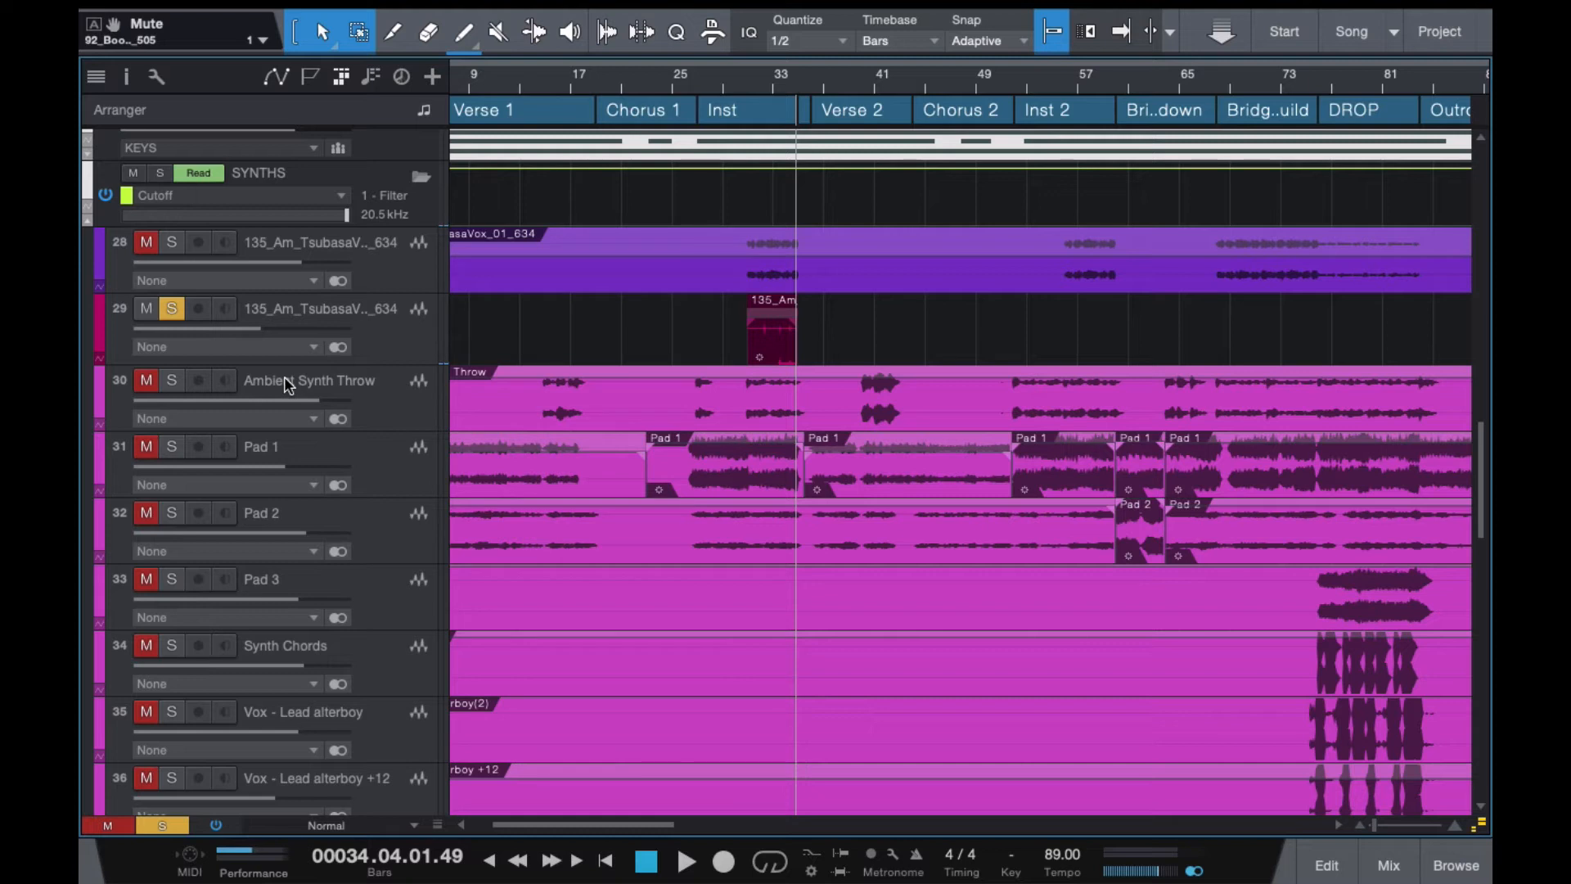
pyautogui.click(171, 308)
# Show the mixer channel of track 28 and inspect the settings of its Kickstart insert, closing the plug-in window when done.
pyautogui.click(399, 284)
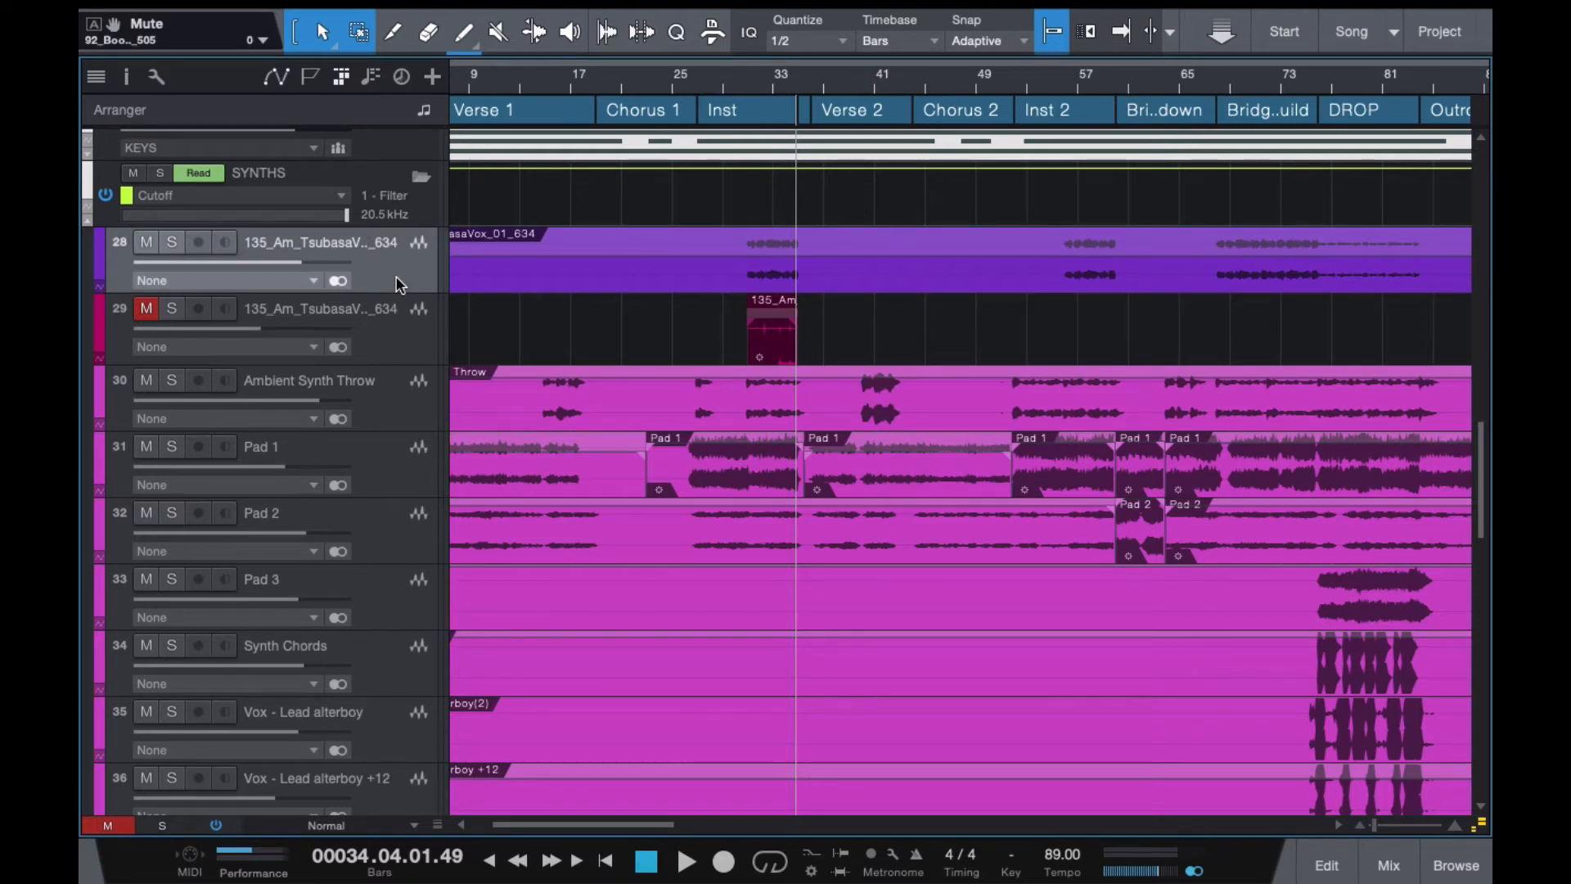
pyautogui.press('F3')
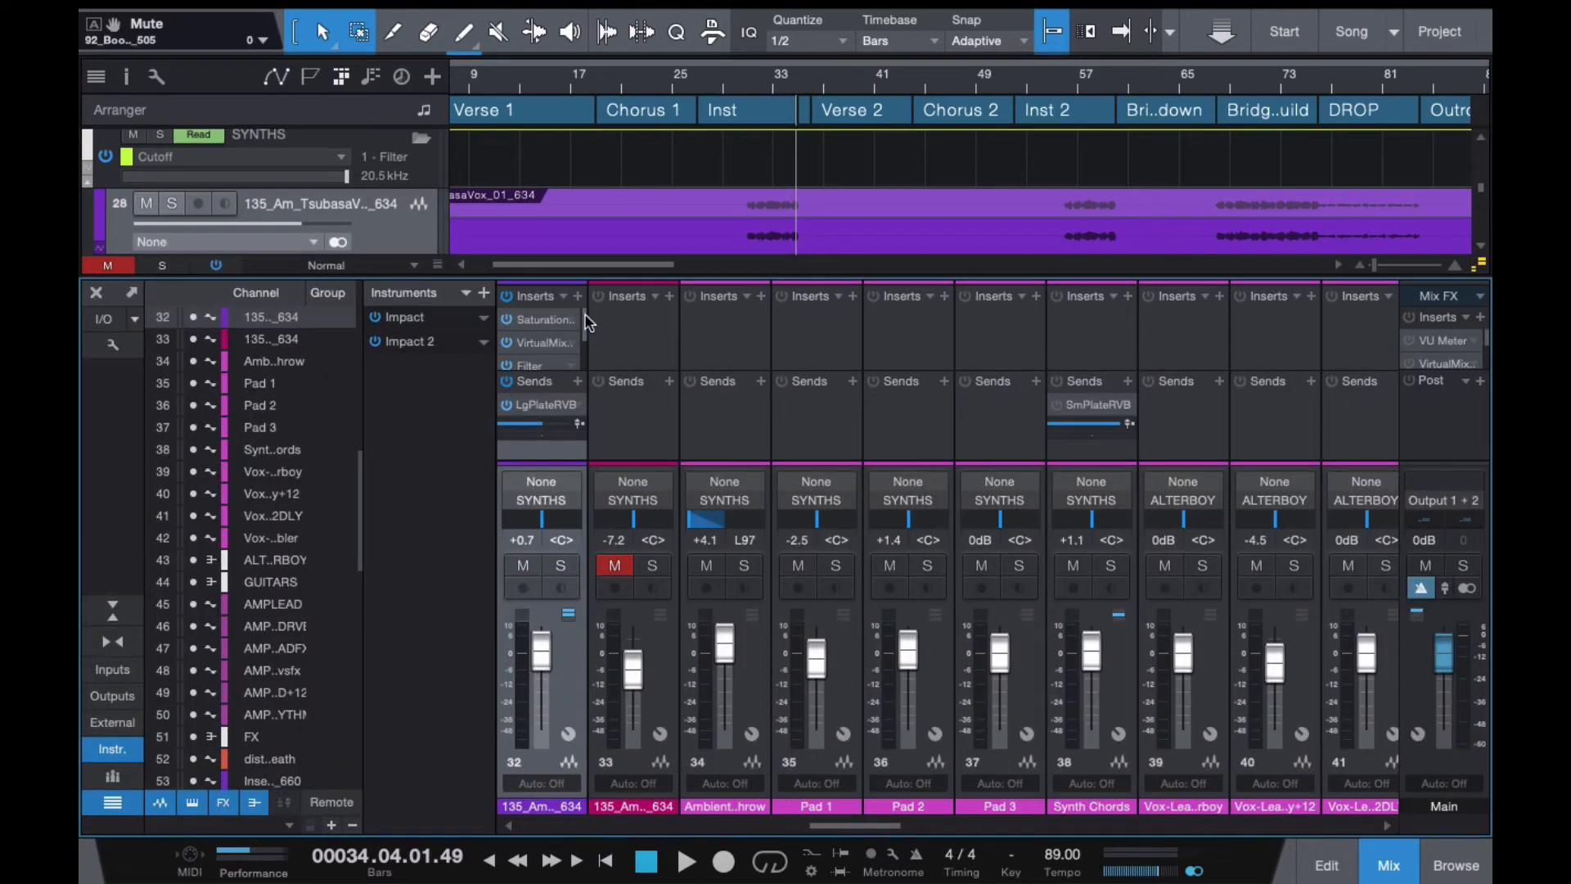
pyautogui.scroll(-1, 539, 364)
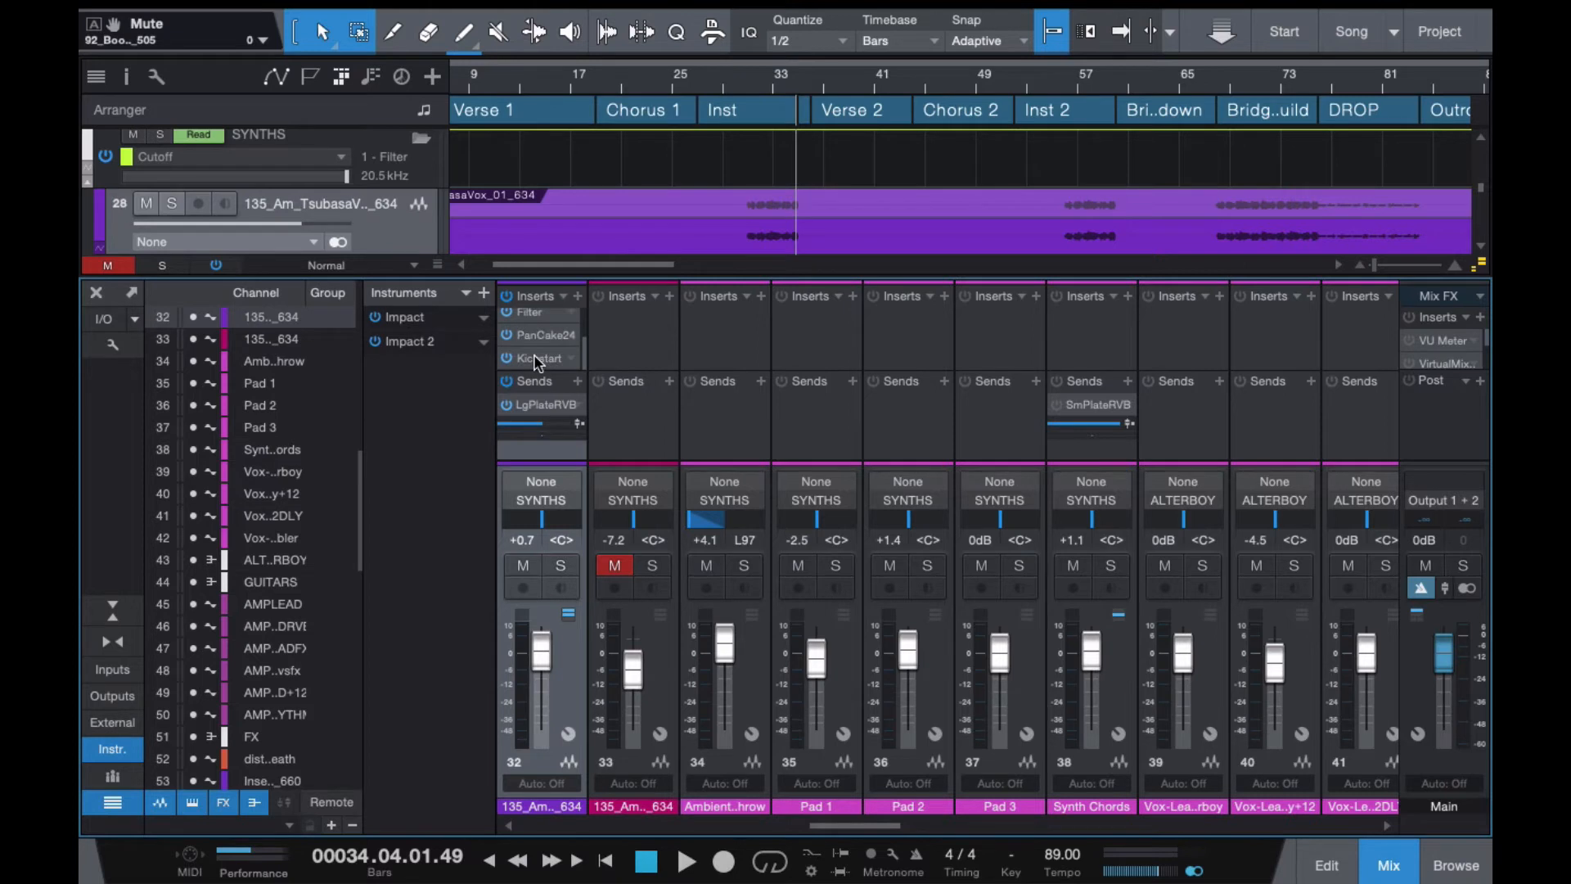
pyautogui.doubleClick(539, 360)
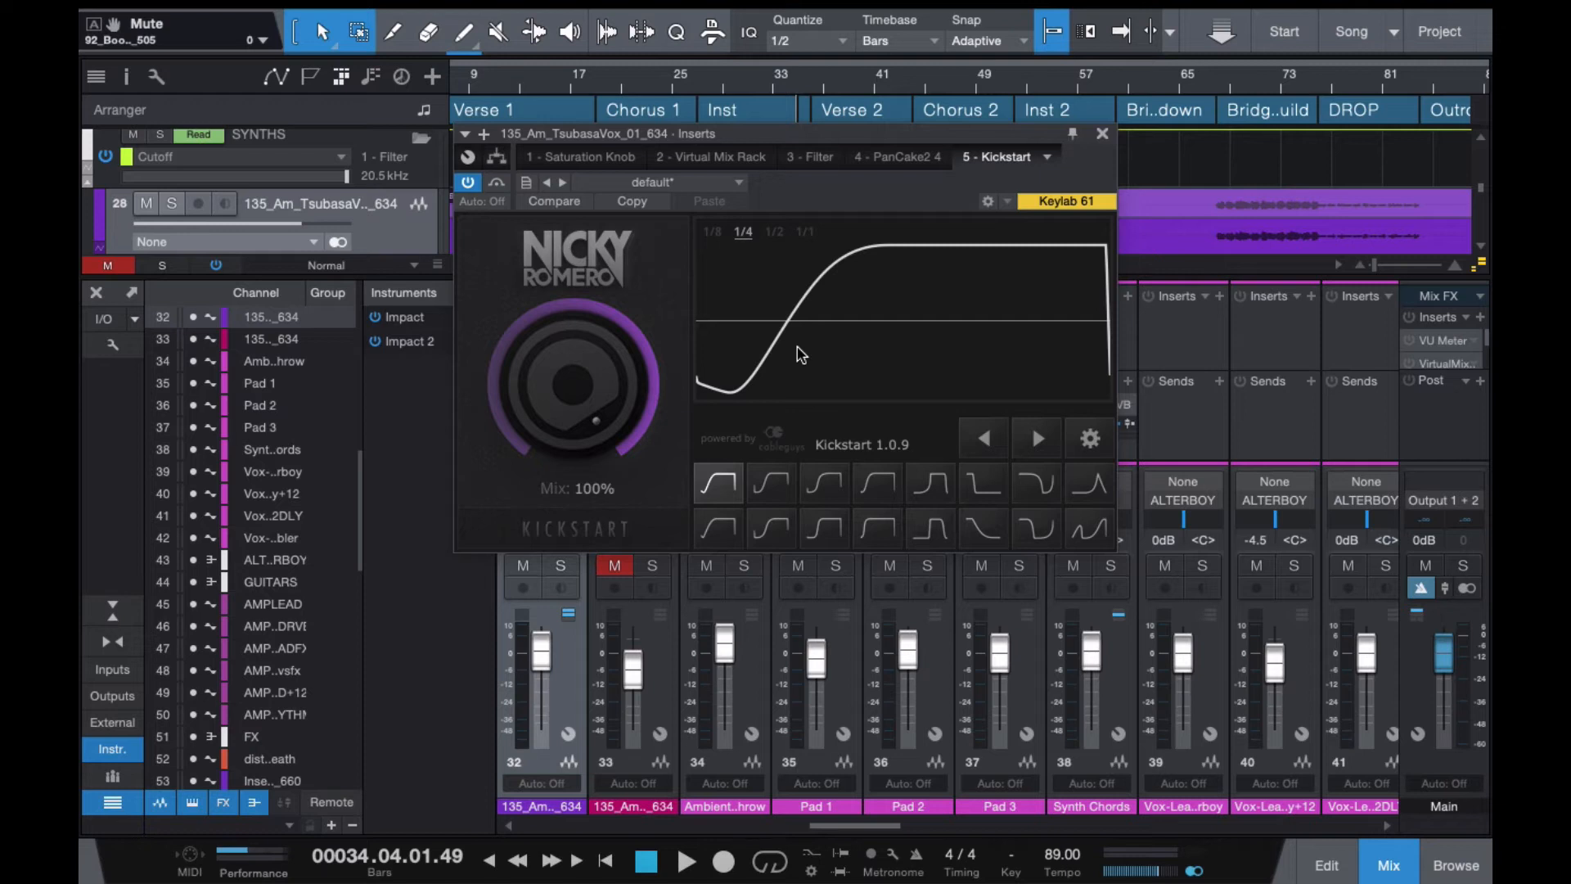
pyautogui.click(1102, 133)
# Solo track 28 and play a short stretch of it from bar 31 to hear the Kickstart pumping effect.
pyautogui.click(180, 209)
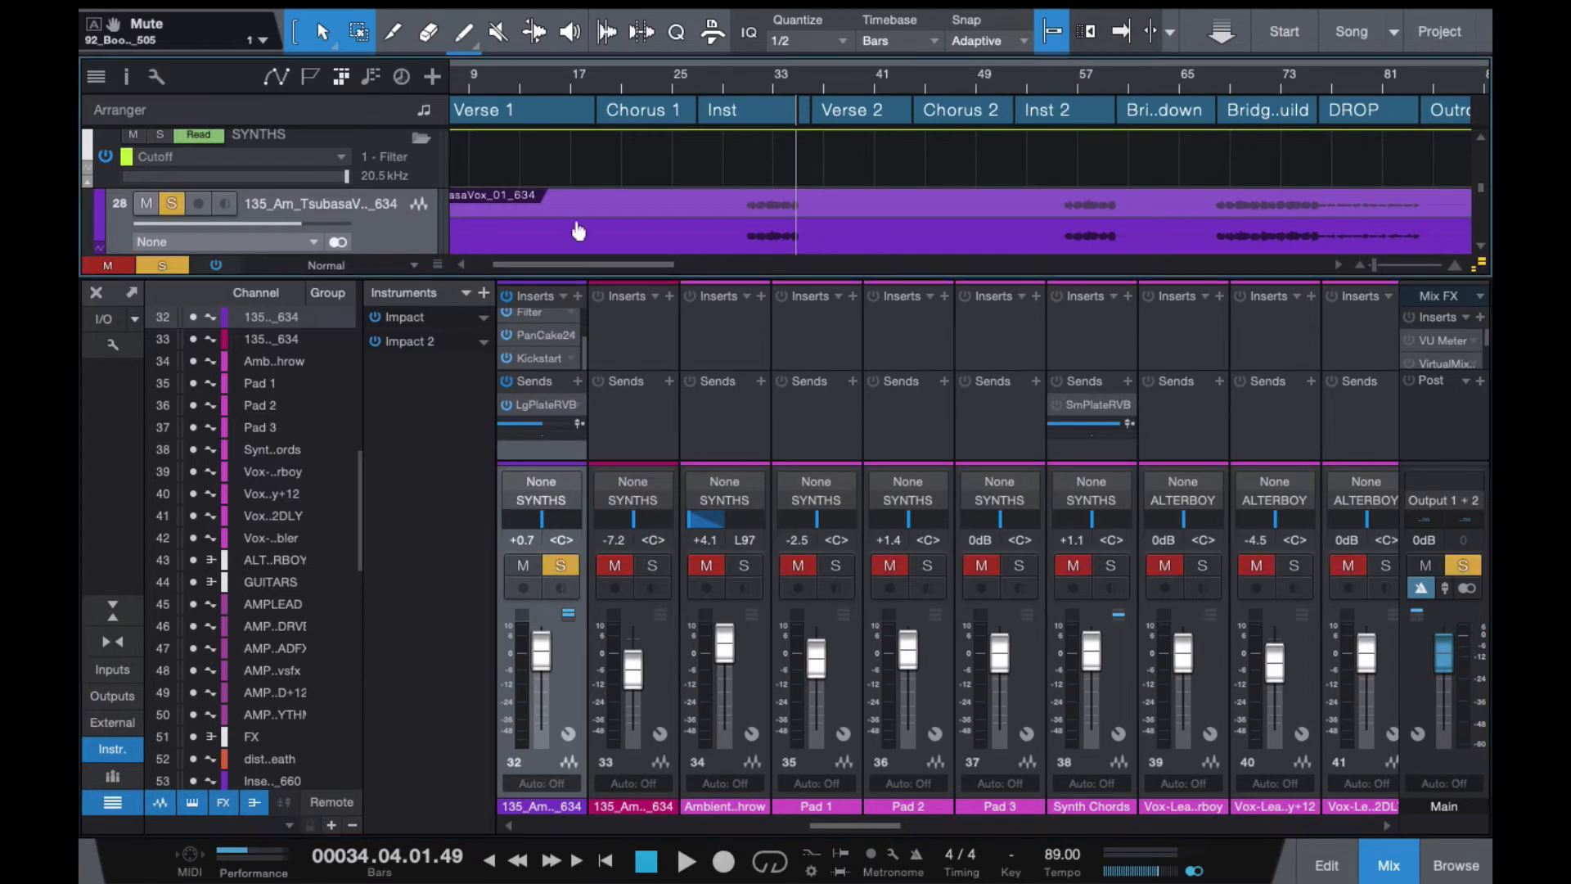
pyautogui.click(741, 80)
pyautogui.press('space')
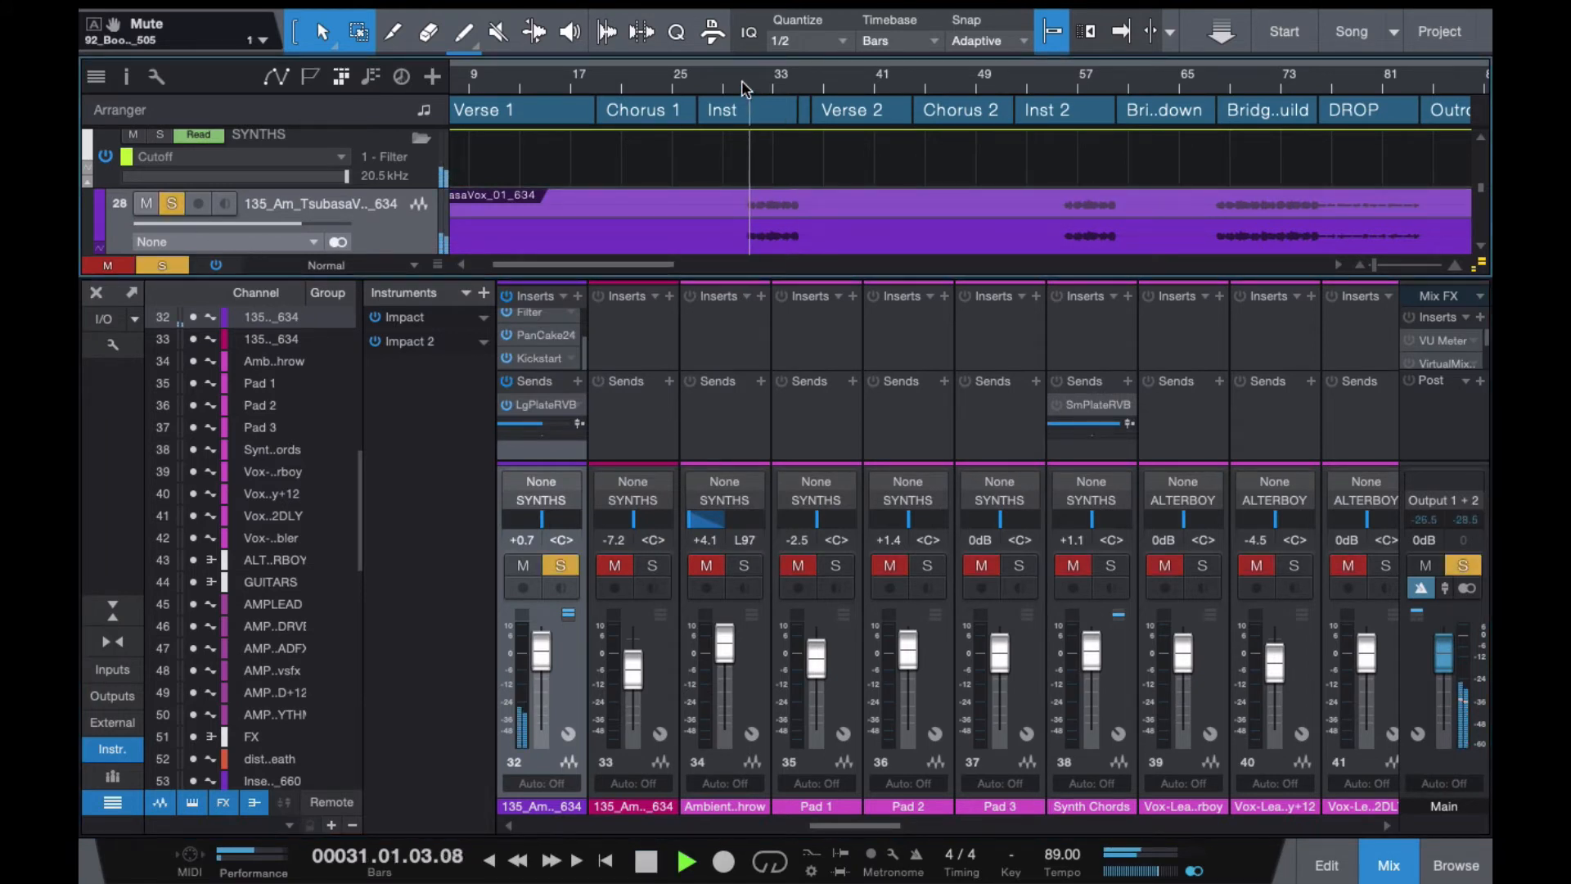
pyautogui.press('space')
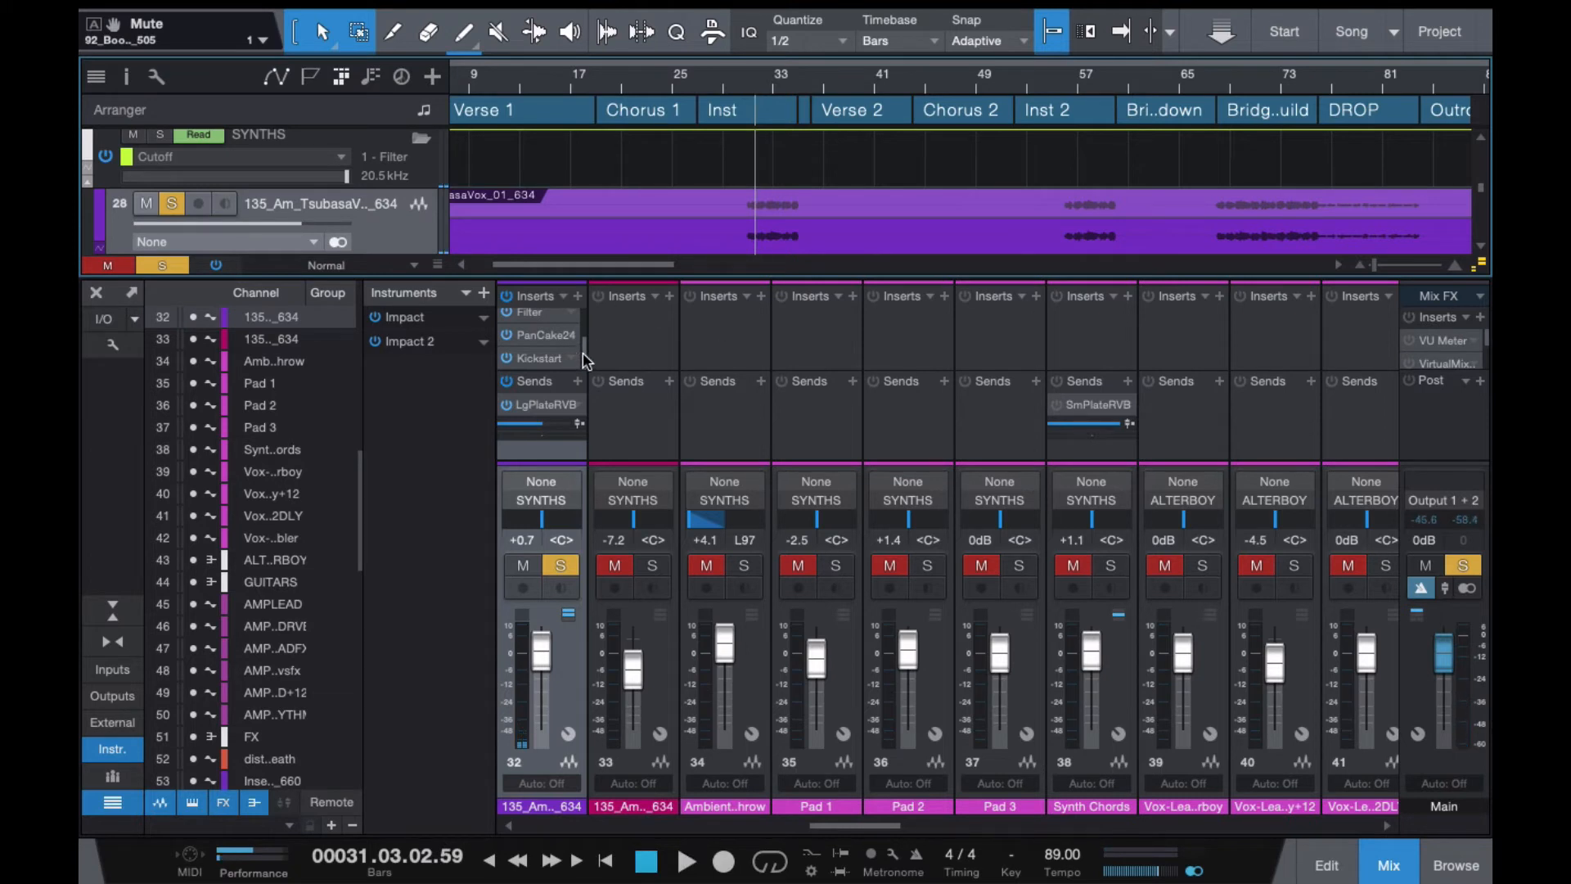
# Open the Saturation Knob insert at the start of track 28's effects chain to examine its settings.
pyautogui.moveTo(584, 350); pyautogui.dragTo(586, 254)
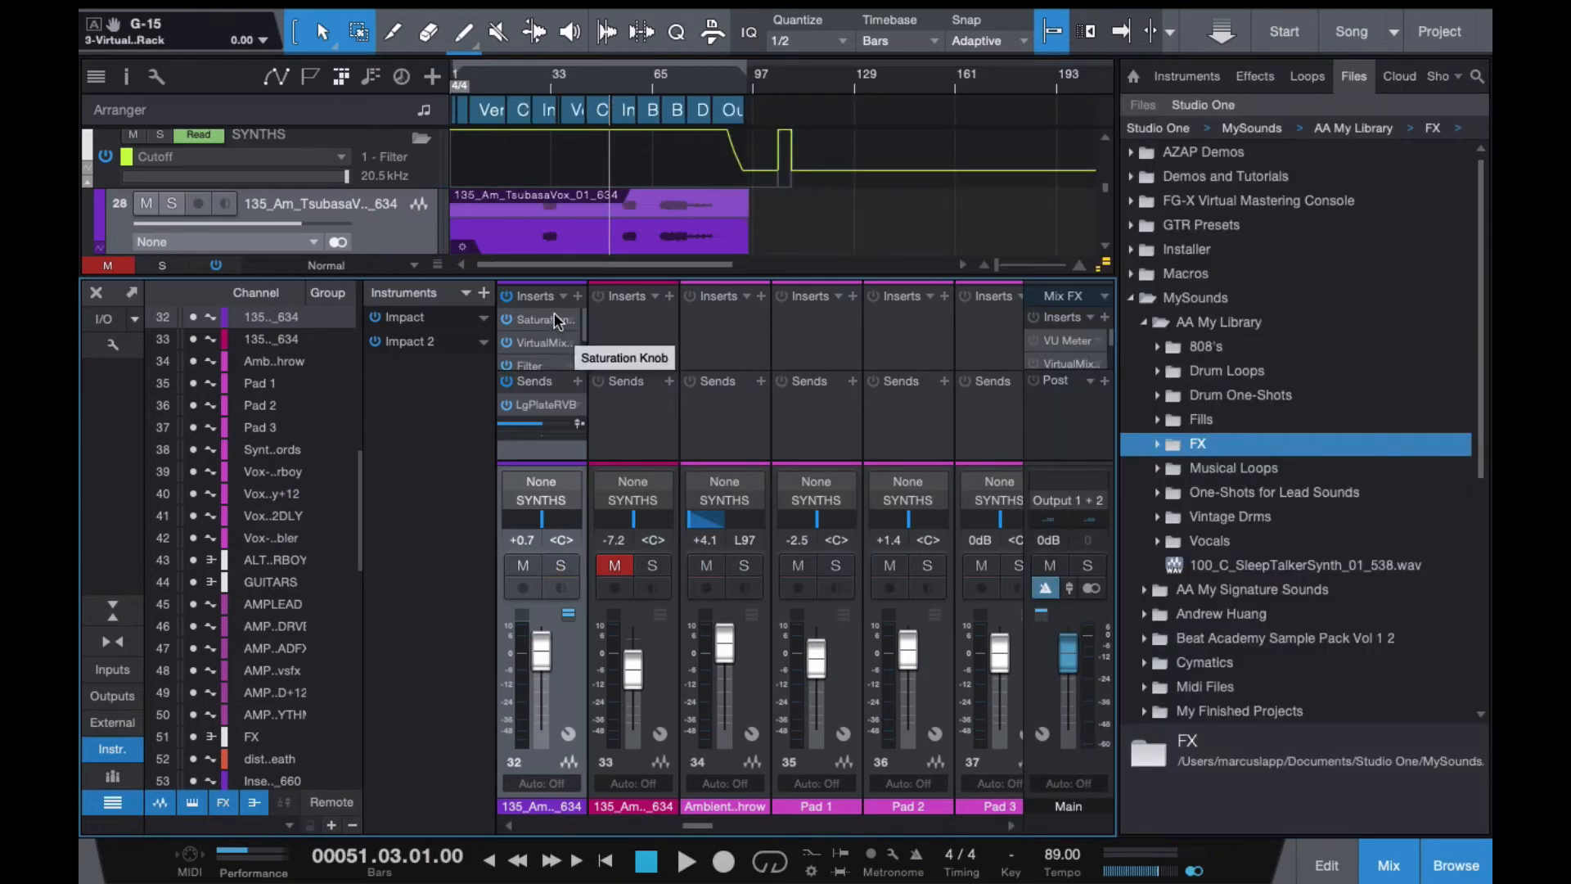
pyautogui.click(556, 320)
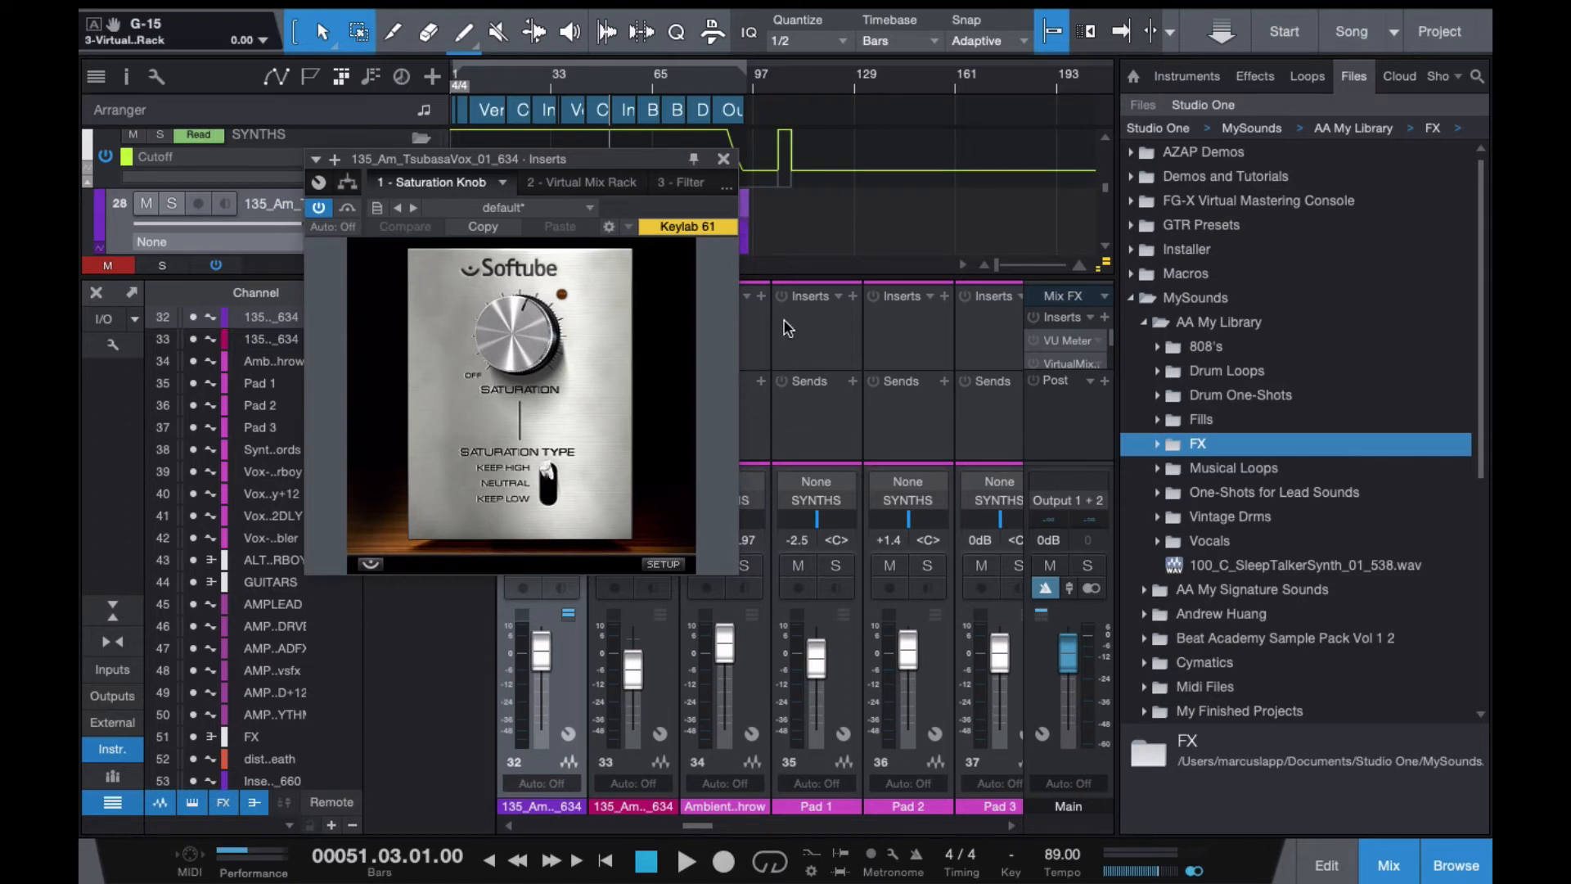
# Close the Saturation Knob window and inspect the panning curve of track 28's PanCake 2 insert, closing that plug-in when done.
pyautogui.click(724, 159)
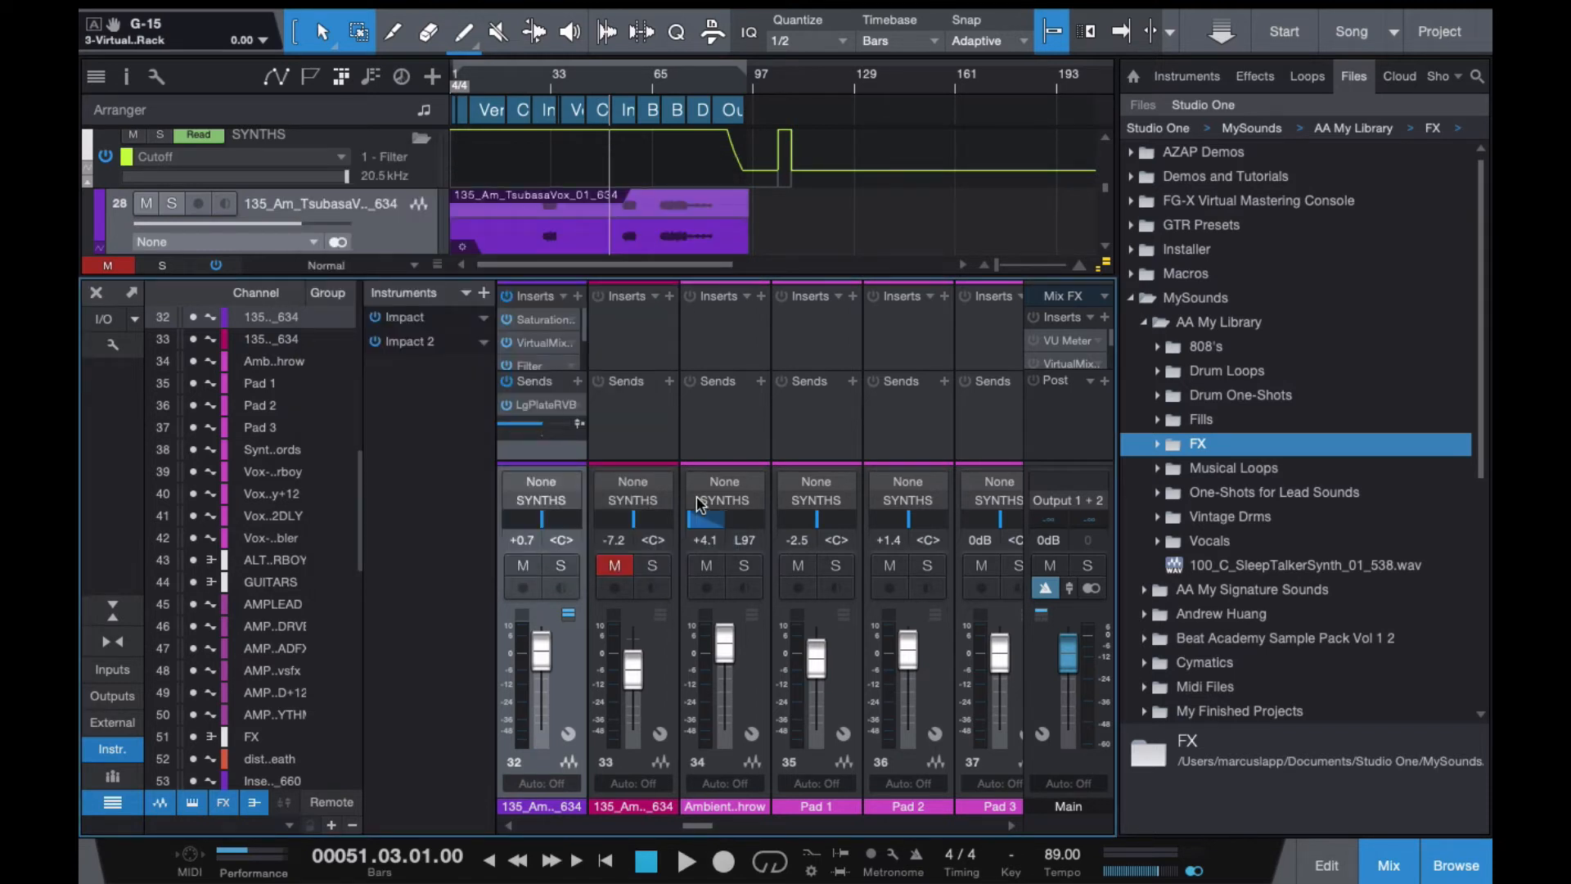
pyautogui.moveTo(584, 322); pyautogui.dragTo(585, 348)
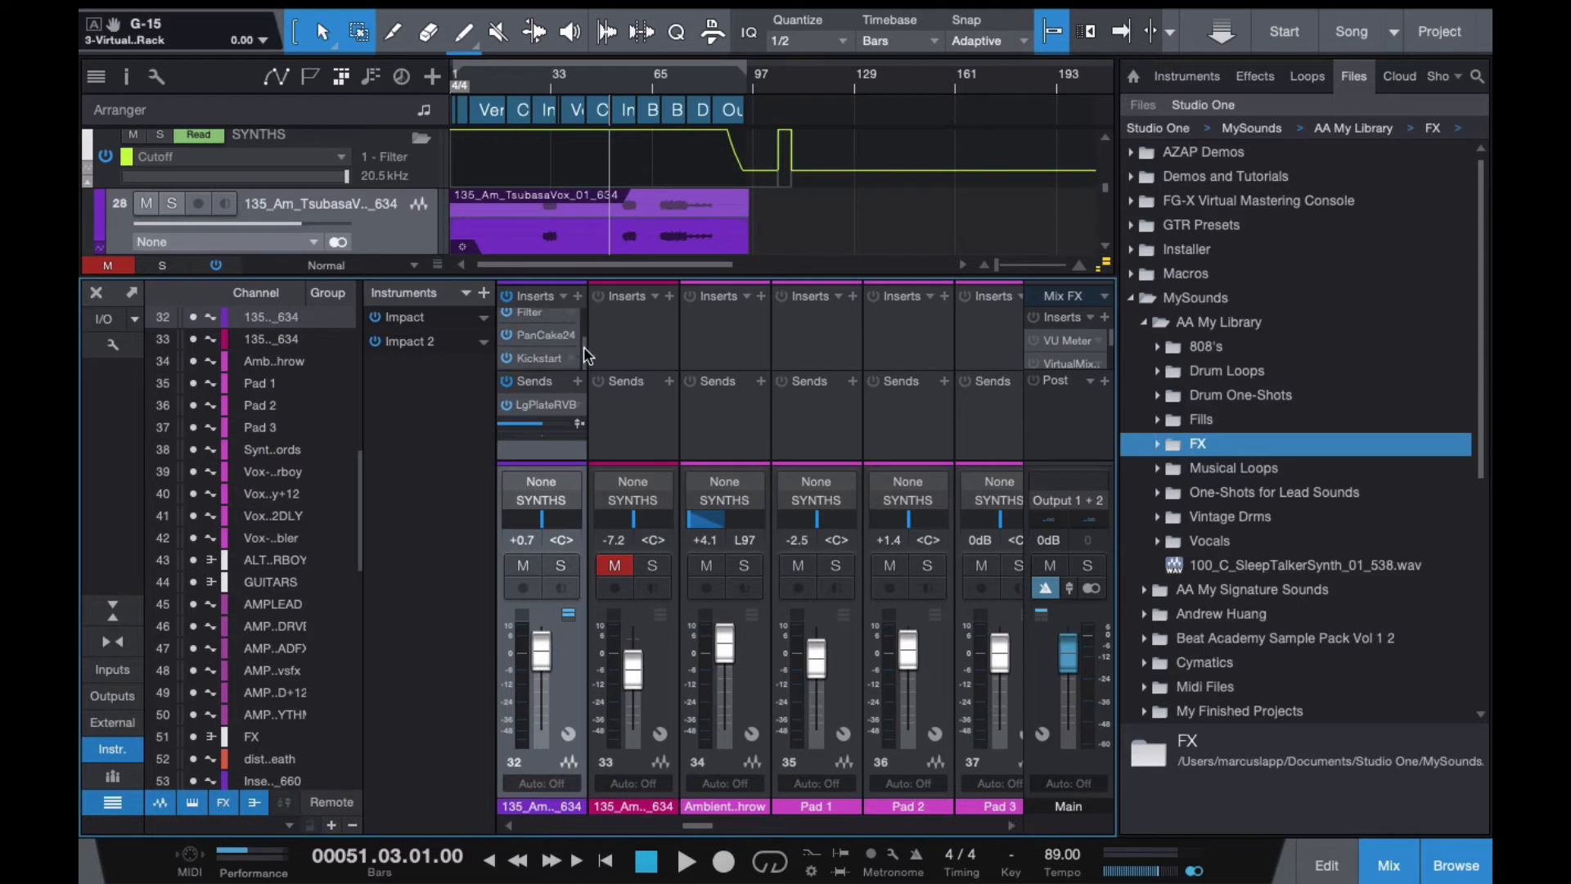
pyautogui.click(539, 335)
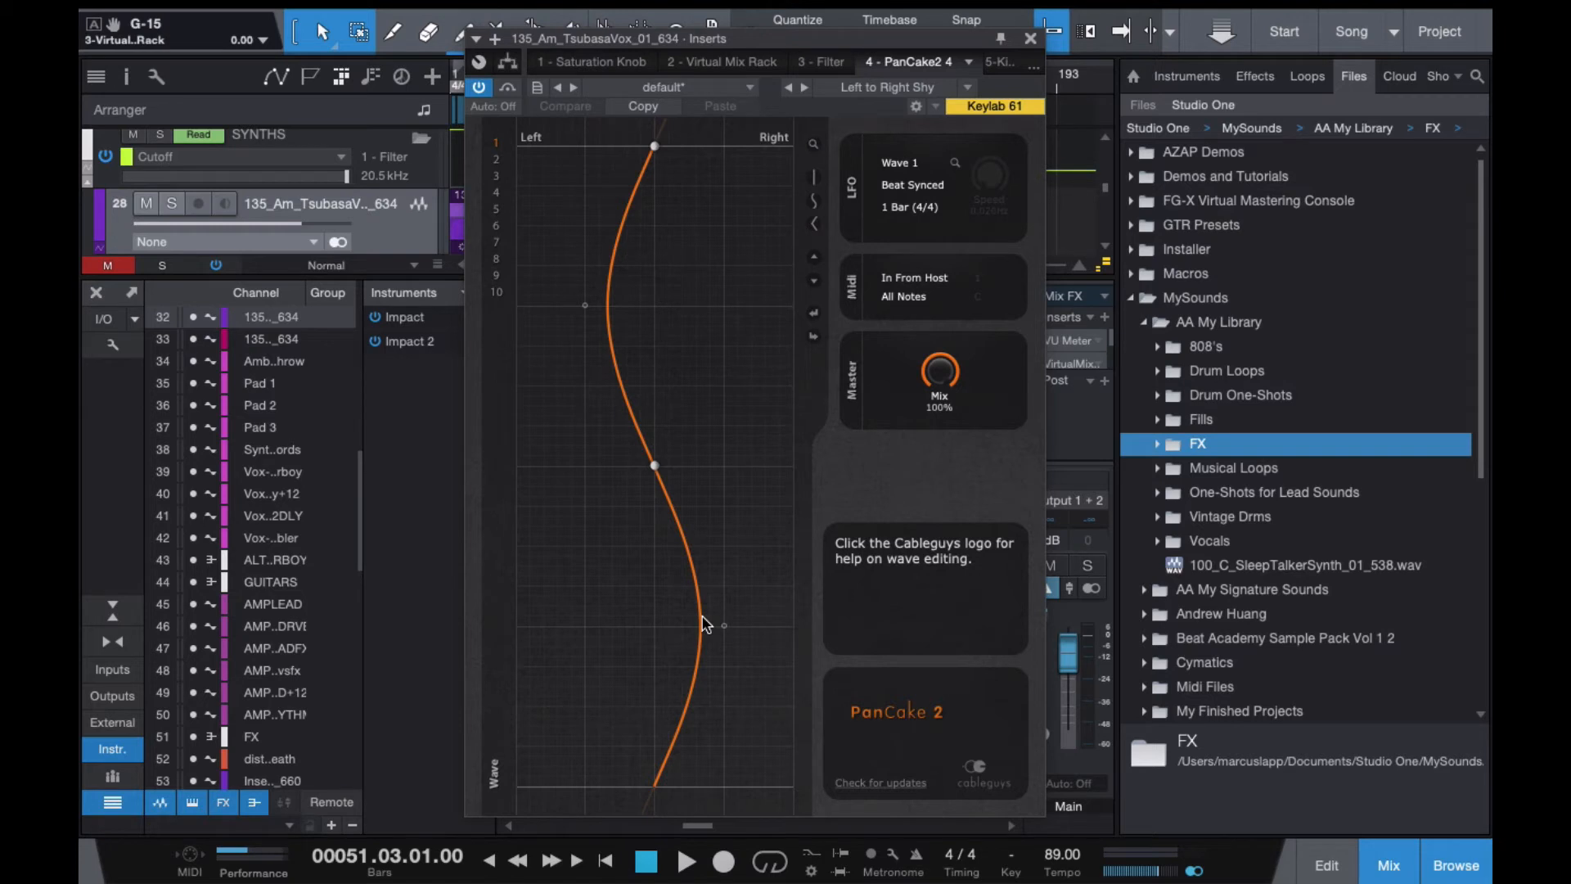
pyautogui.click(1031, 38)
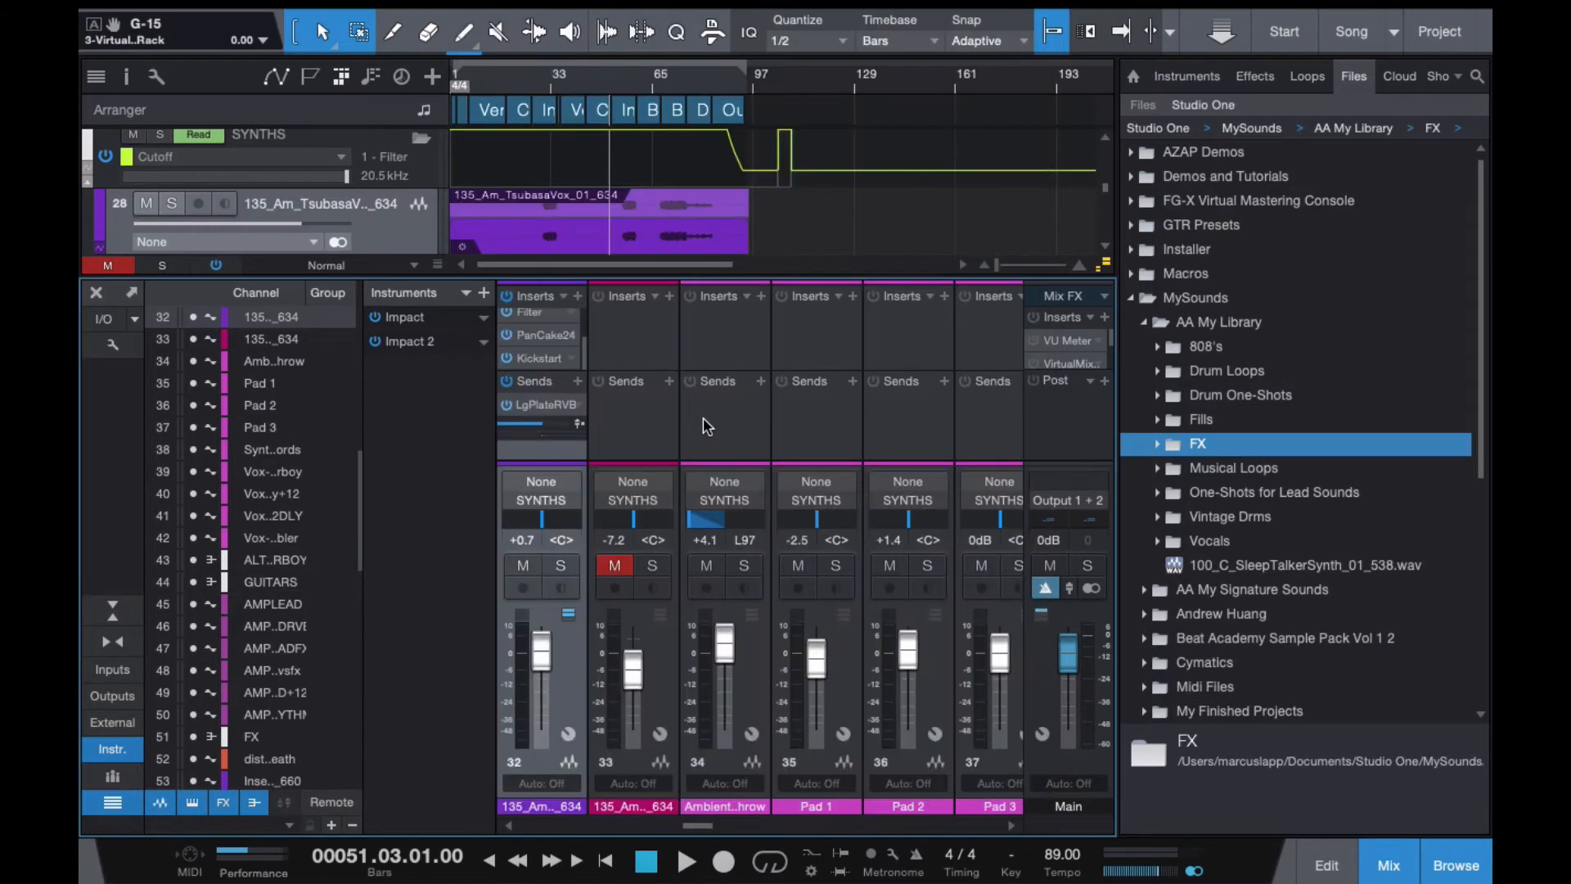
# Play track 28 soloed from bar 31 with PanCake bypassed, and clear the solo and re-enable the insert to compare it within the mix.
pyautogui.moveTo(551, 75); pyautogui.dragTo(572, 131)
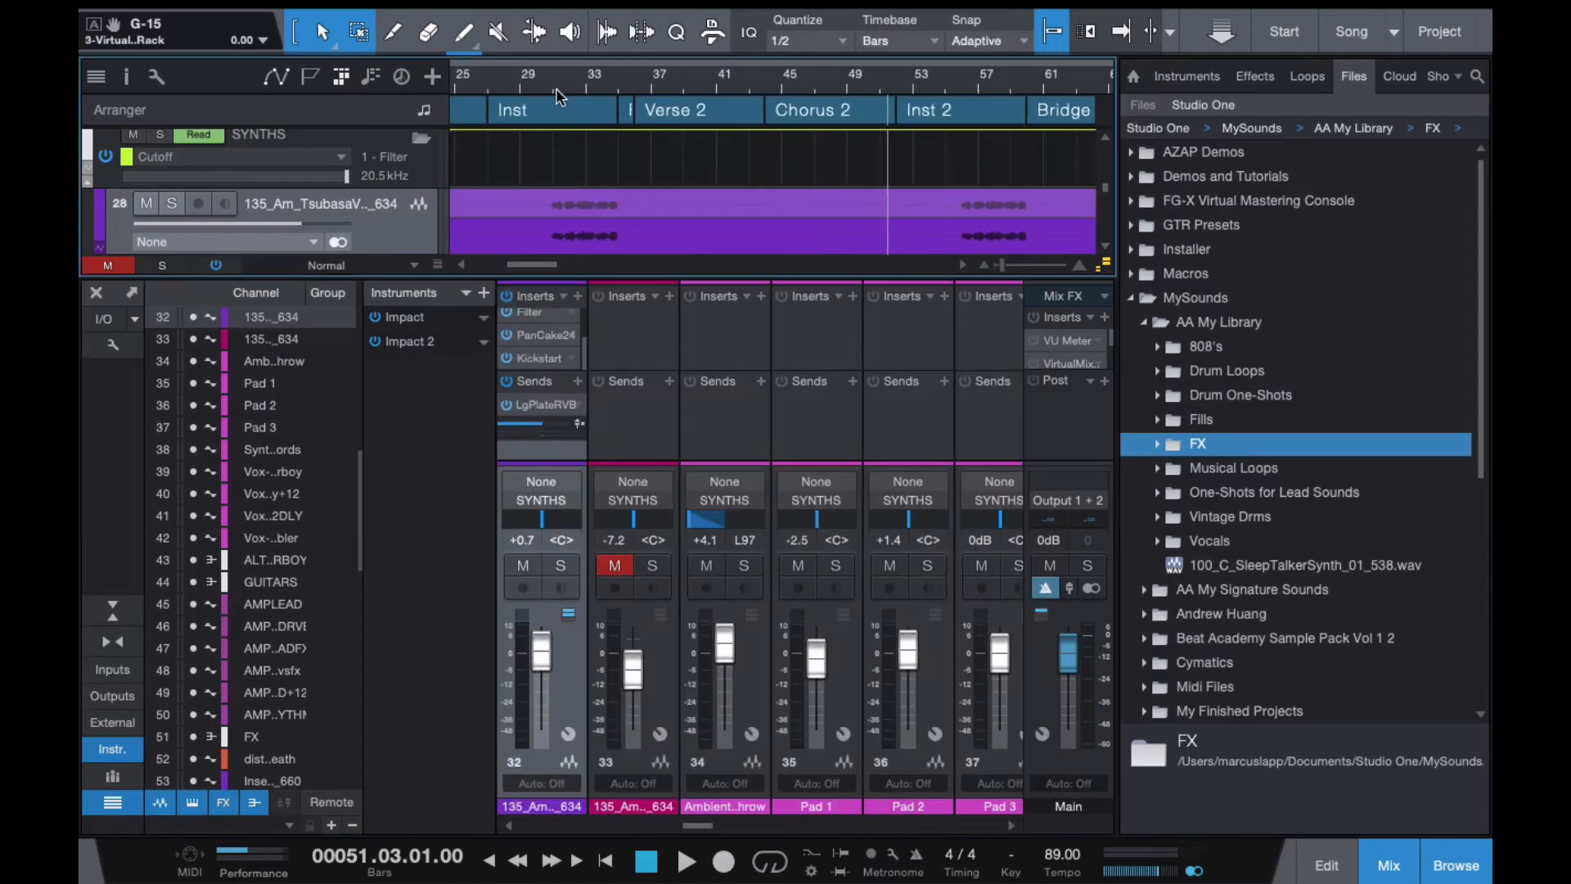
pyautogui.click(552, 85)
pyautogui.press('s')
pyautogui.click(511, 334)
pyautogui.press('space')
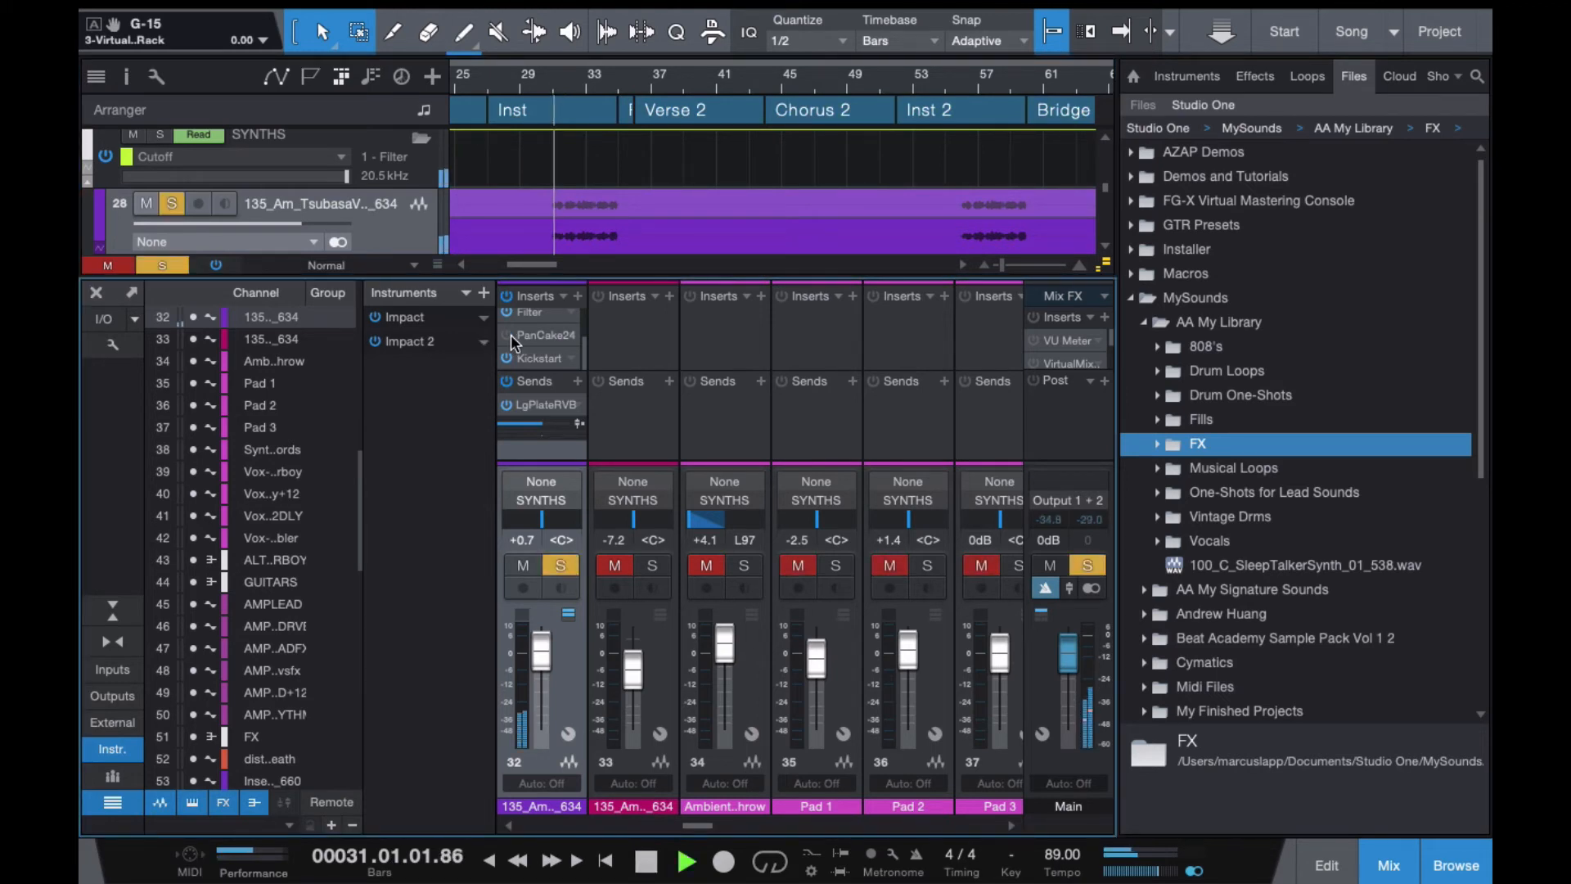
pyautogui.click(174, 206)
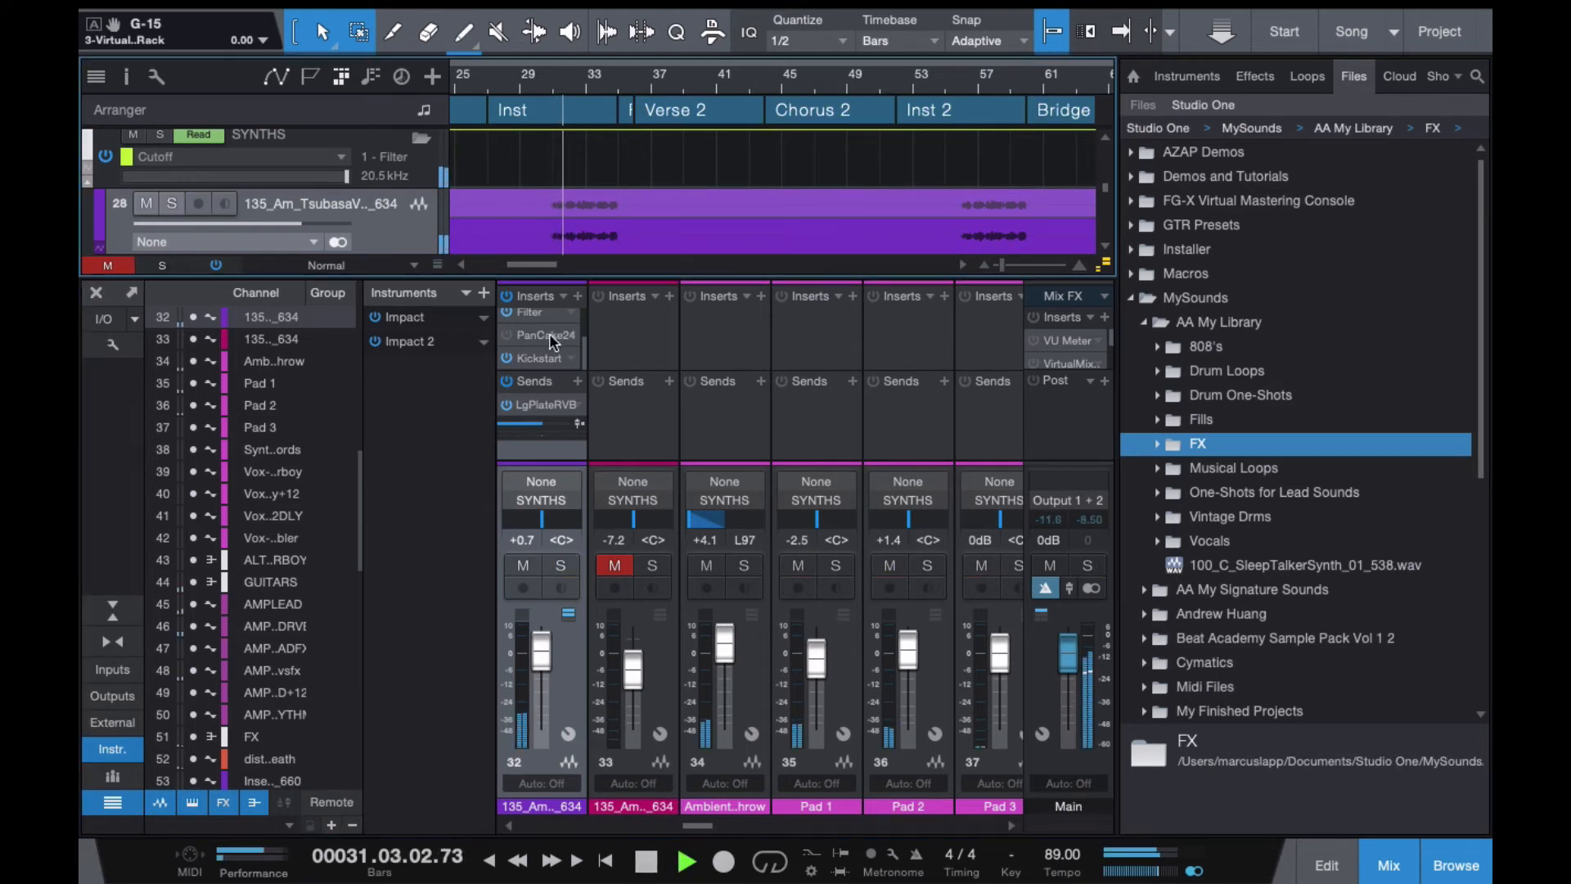
pyautogui.click(506, 335)
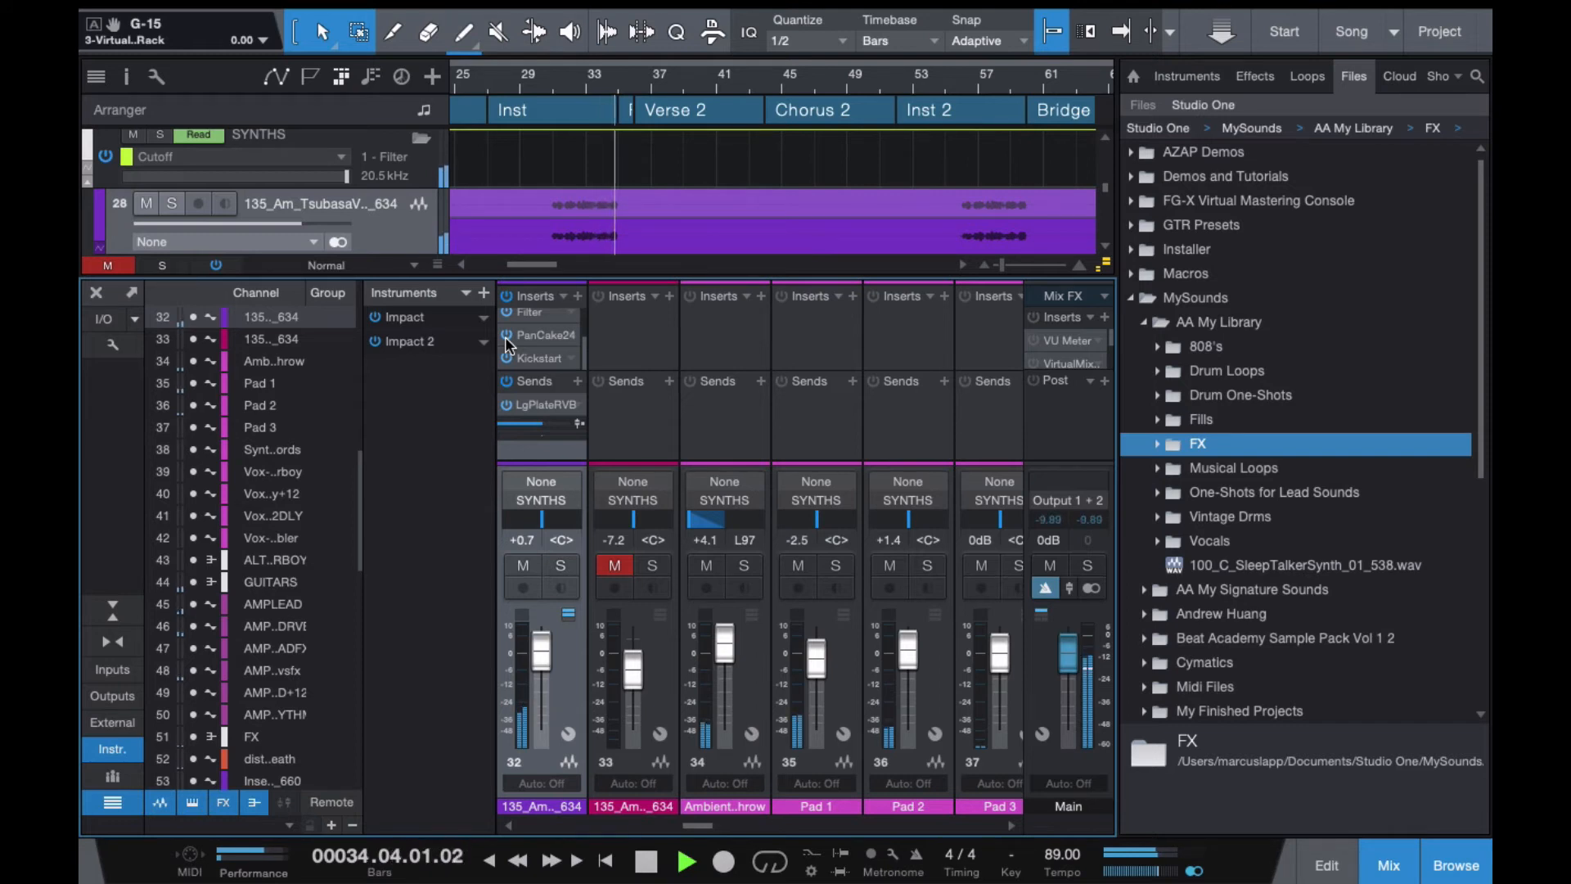
pyautogui.press('space')
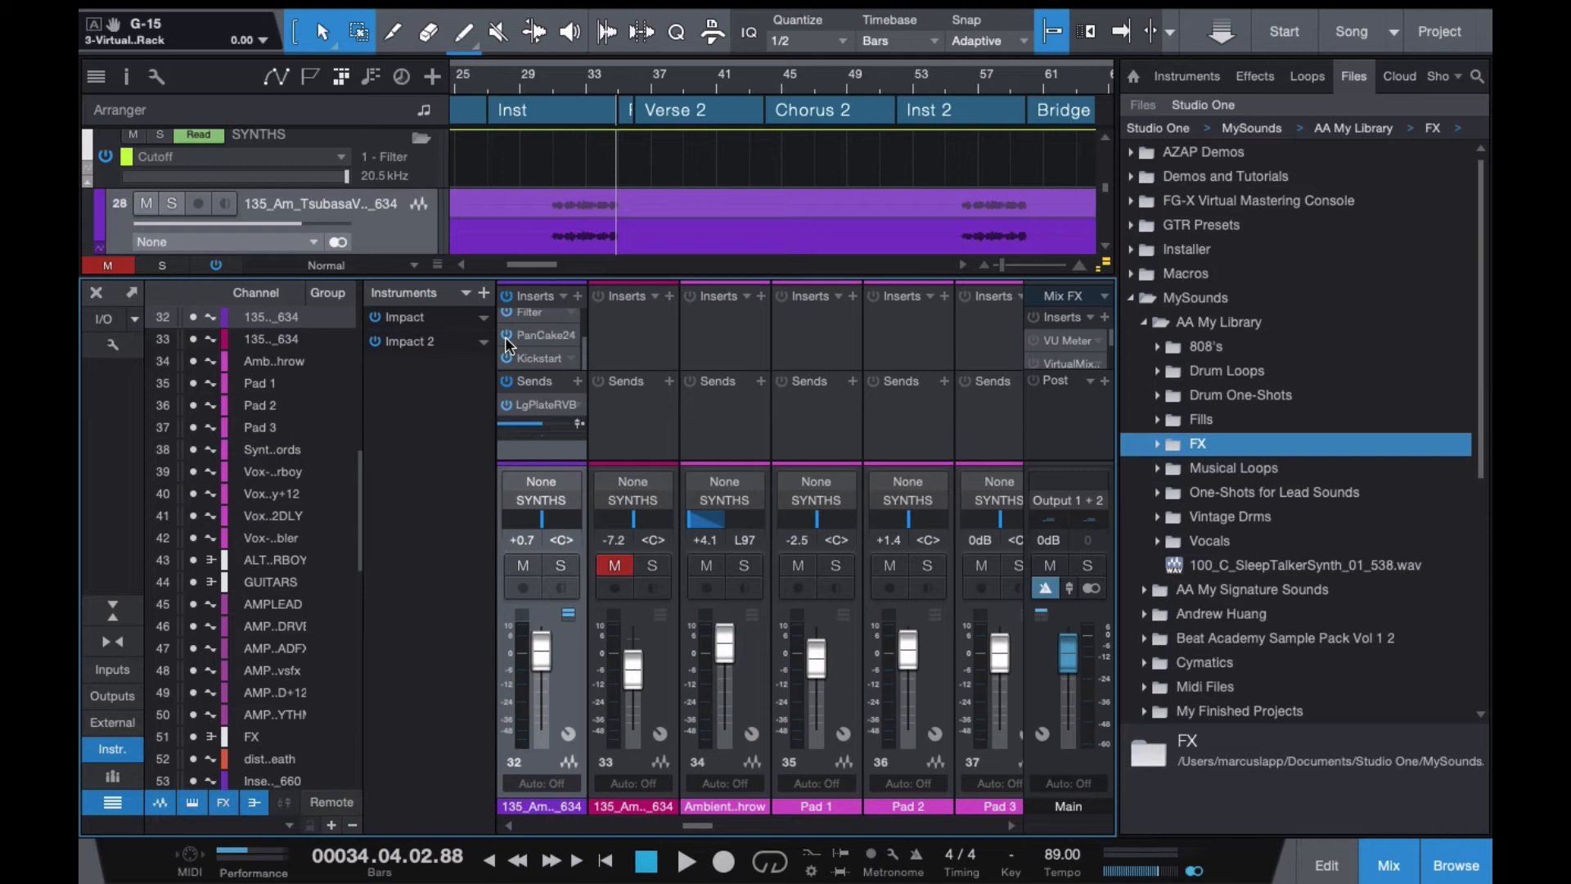
pyautogui.moveTo(583, 359); pyautogui.dragTo(584, 324)
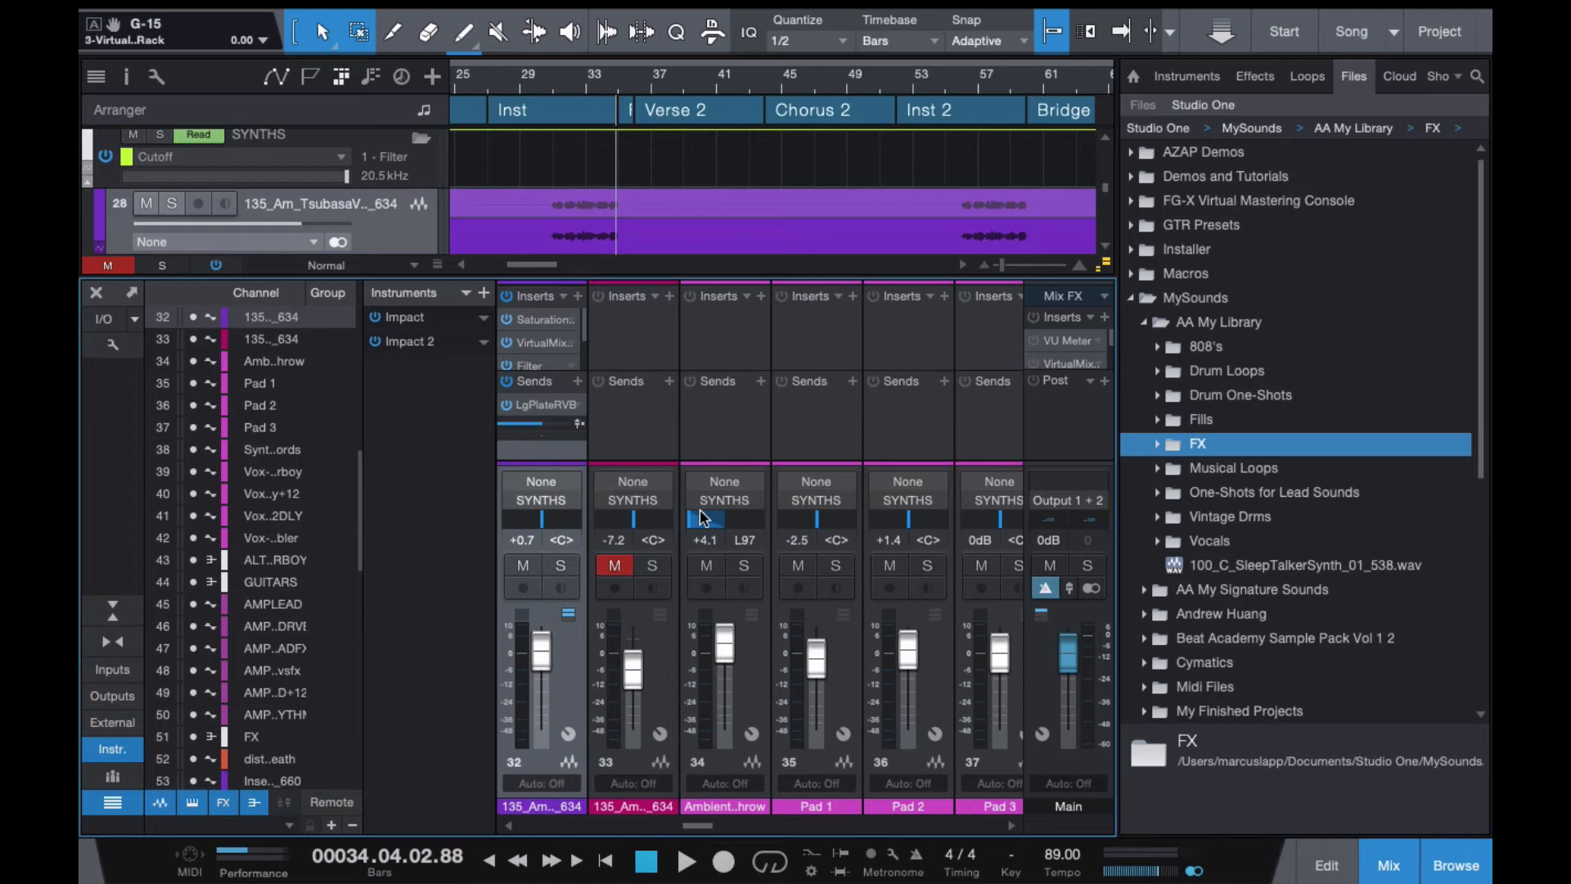
pyautogui.moveTo(701, 517)
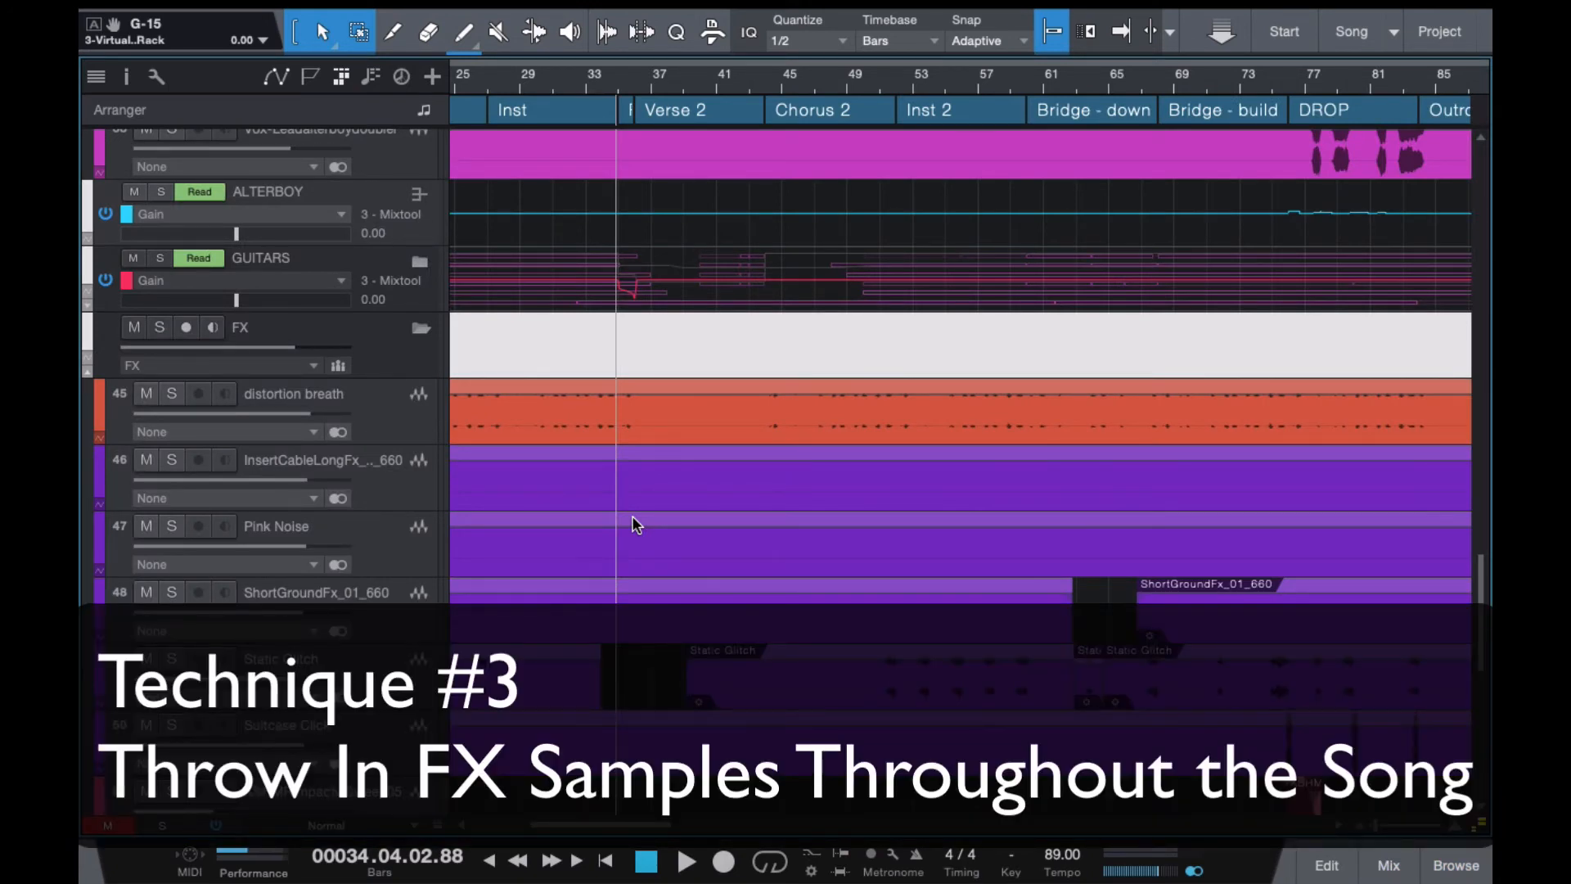
# Audition the InsertCableLongFx track soloed from bar 1, clearing its solo during playback to hear it with the pre-intro mix.
pyautogui.scroll(-2, 637, 524)
pyautogui.hscroll(-6, 719, 479)
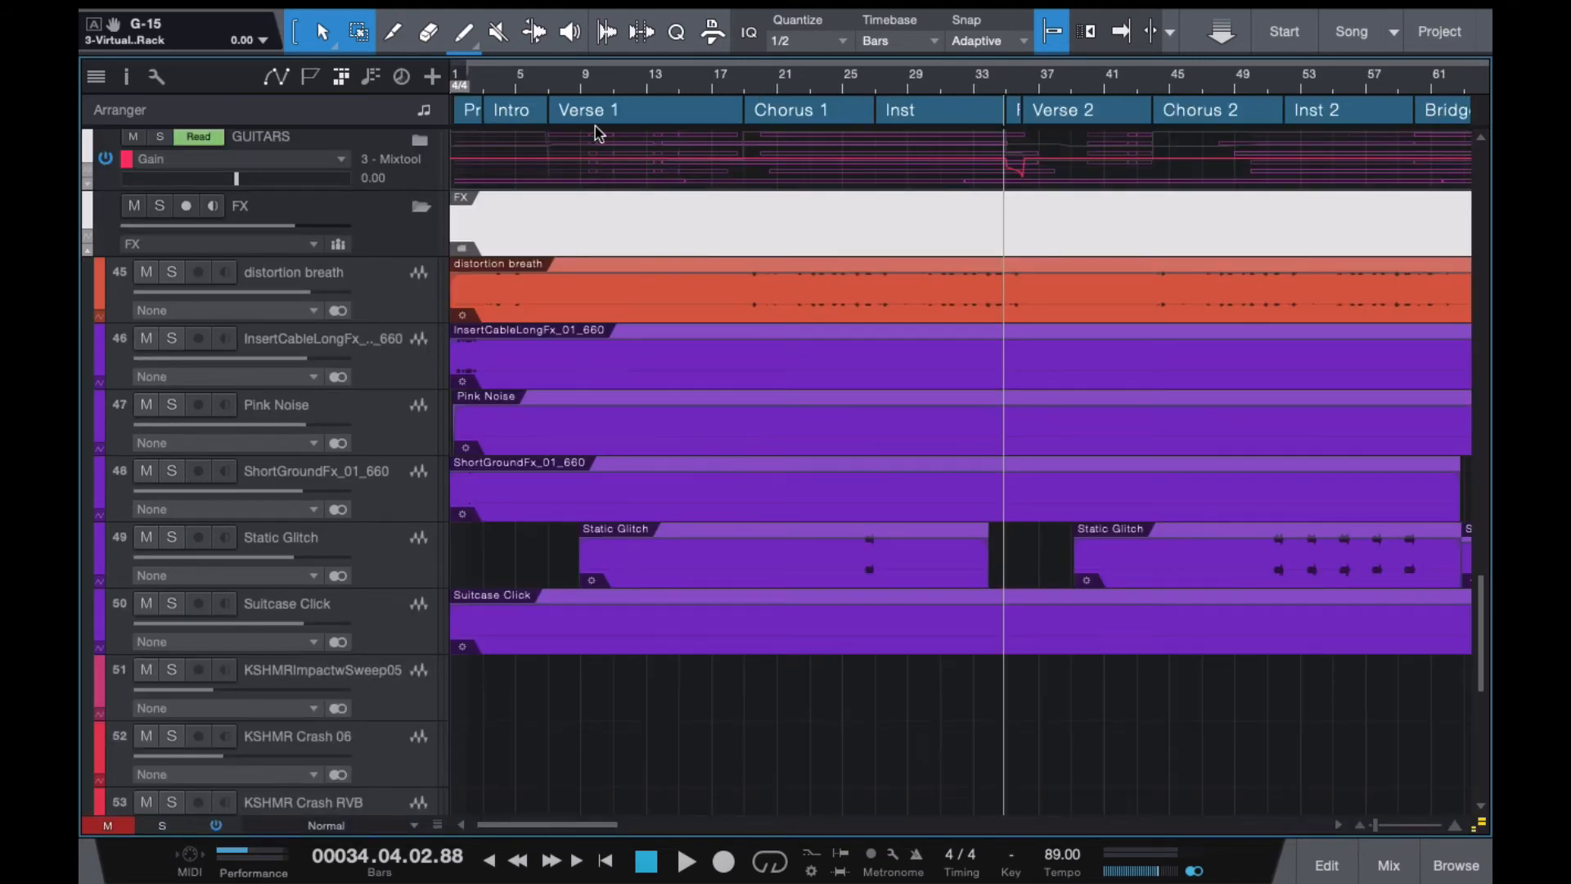
pyautogui.moveTo(489, 78); pyautogui.dragTo(740, 152)
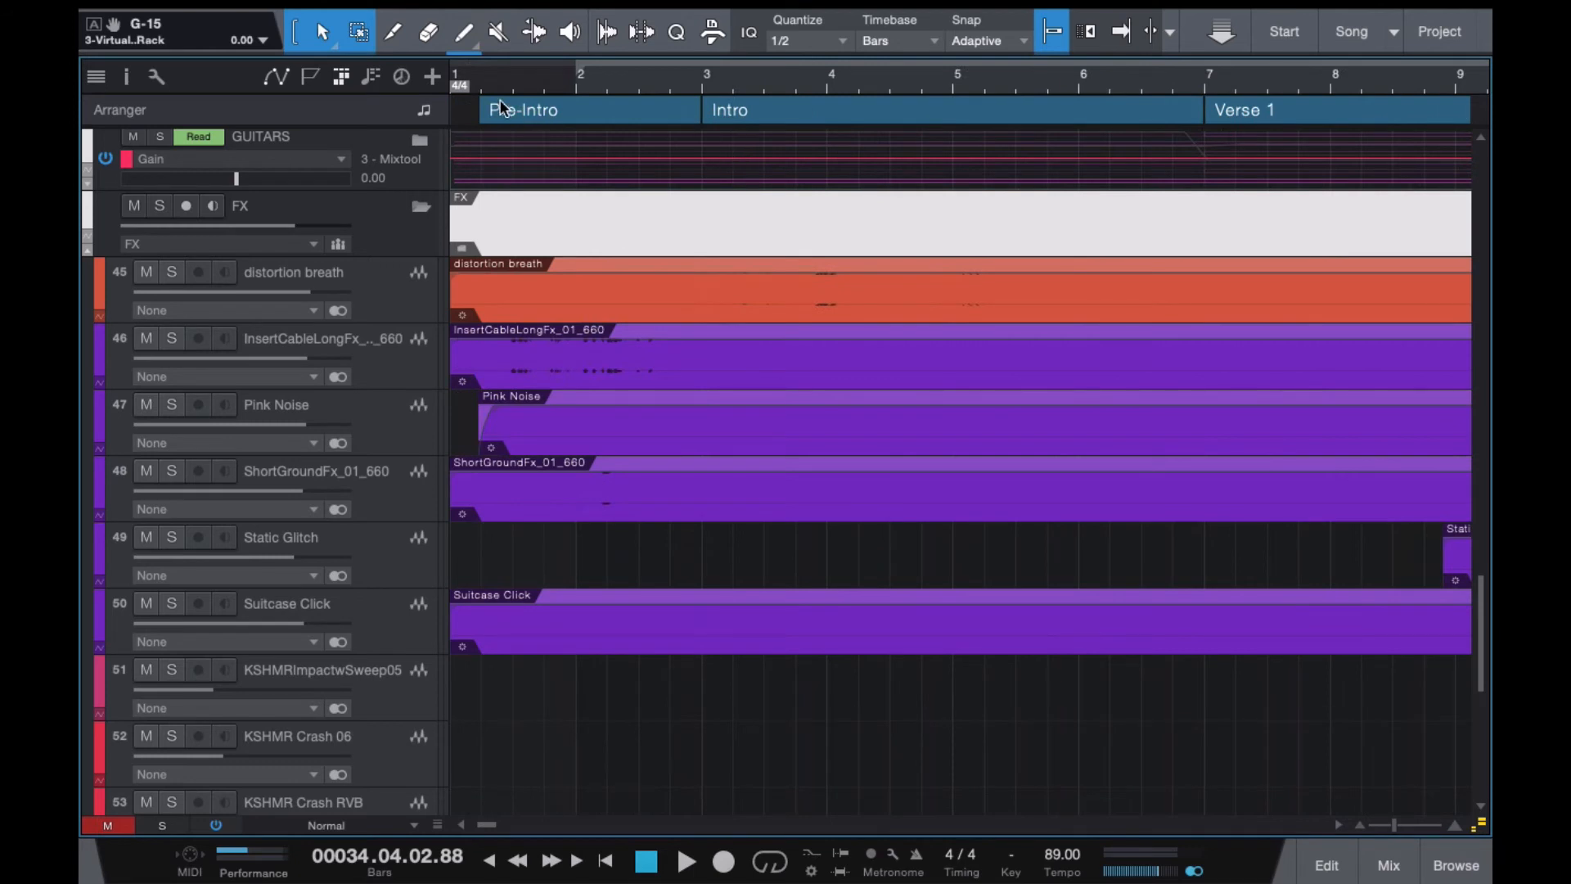
pyautogui.click(484, 82)
pyautogui.click(473, 80)
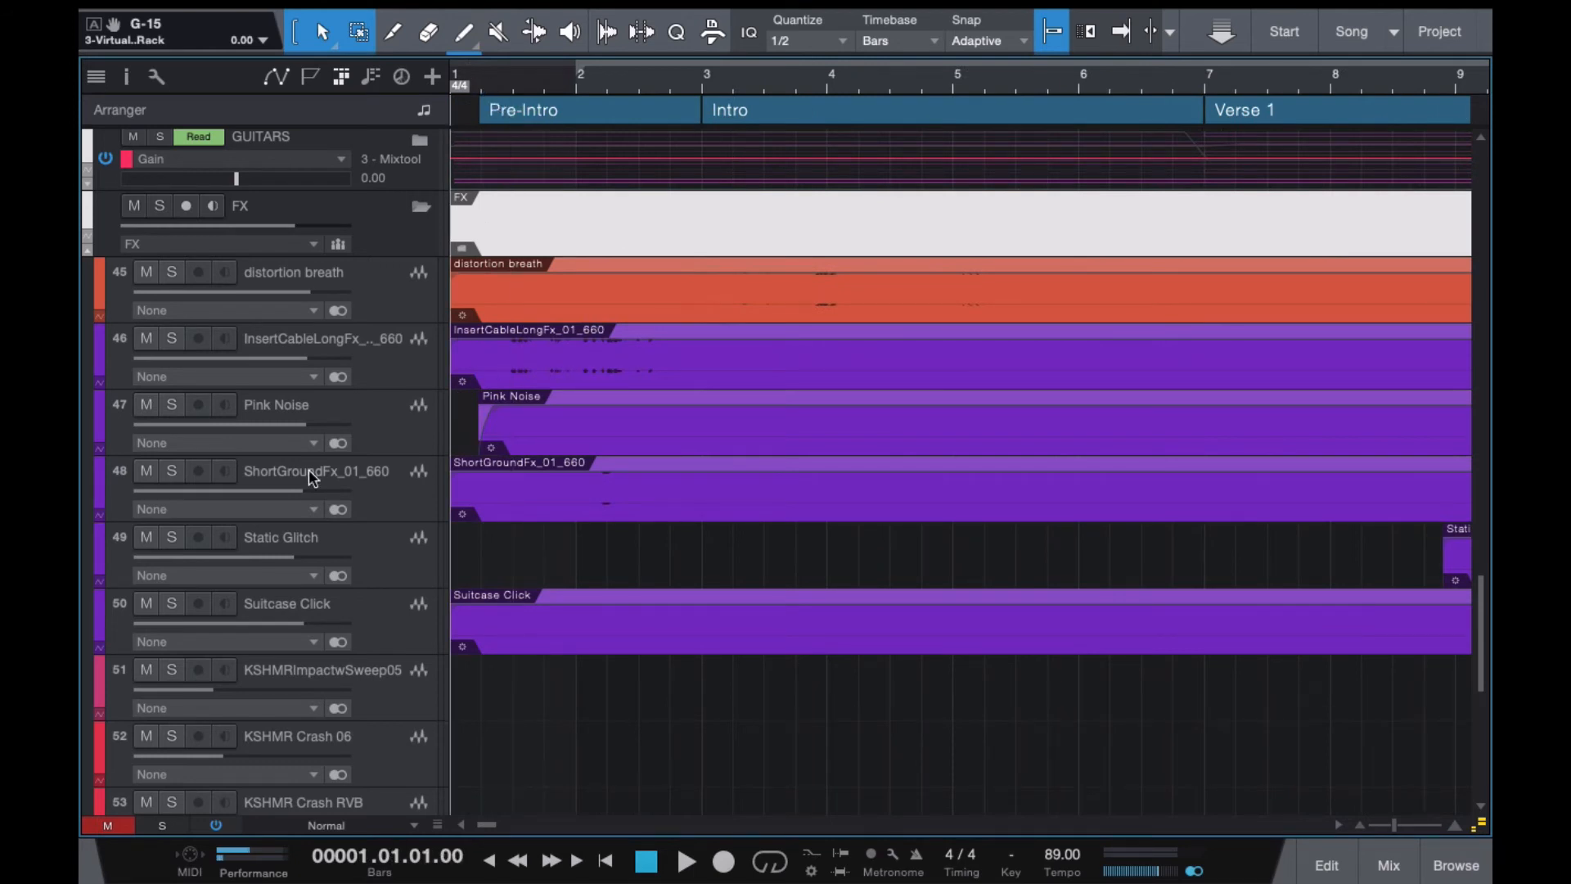
pyautogui.click(173, 338)
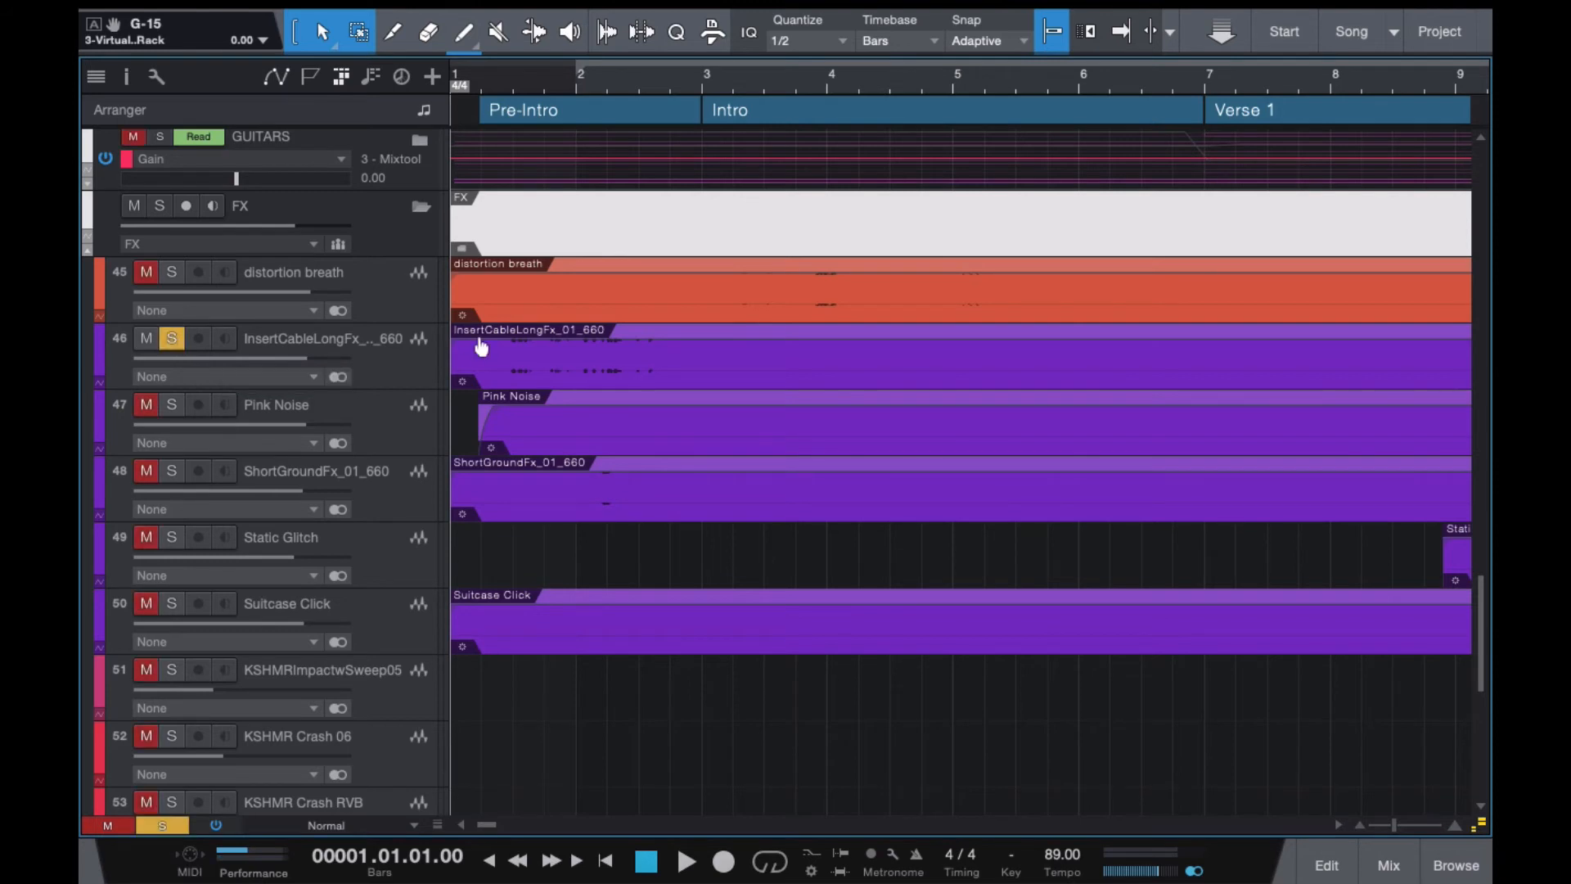
pyautogui.press('space')
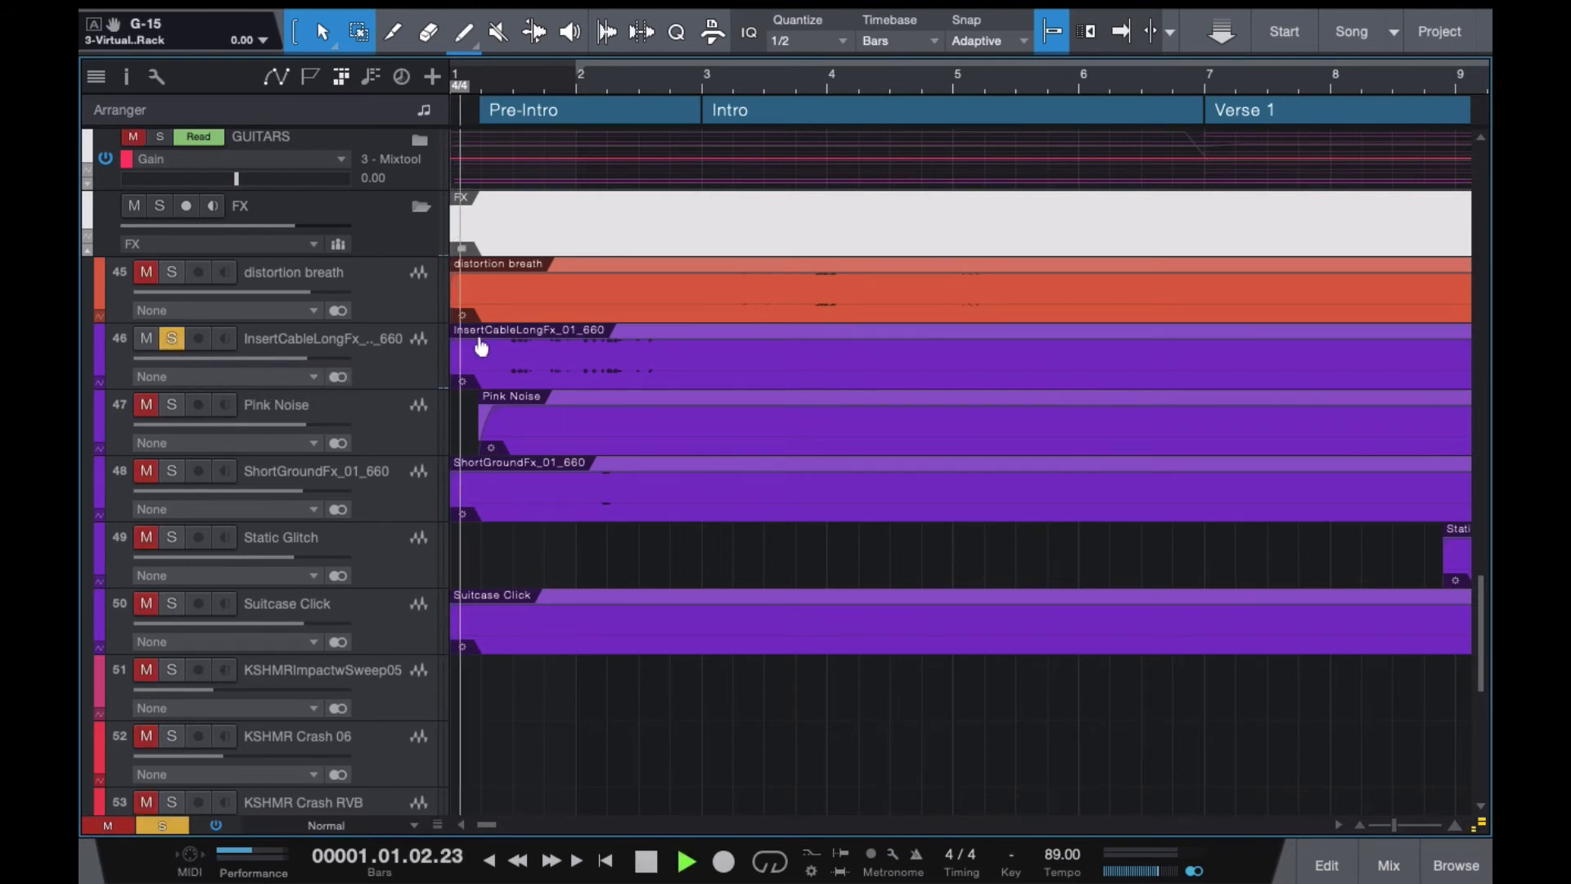
pyautogui.click(174, 338)
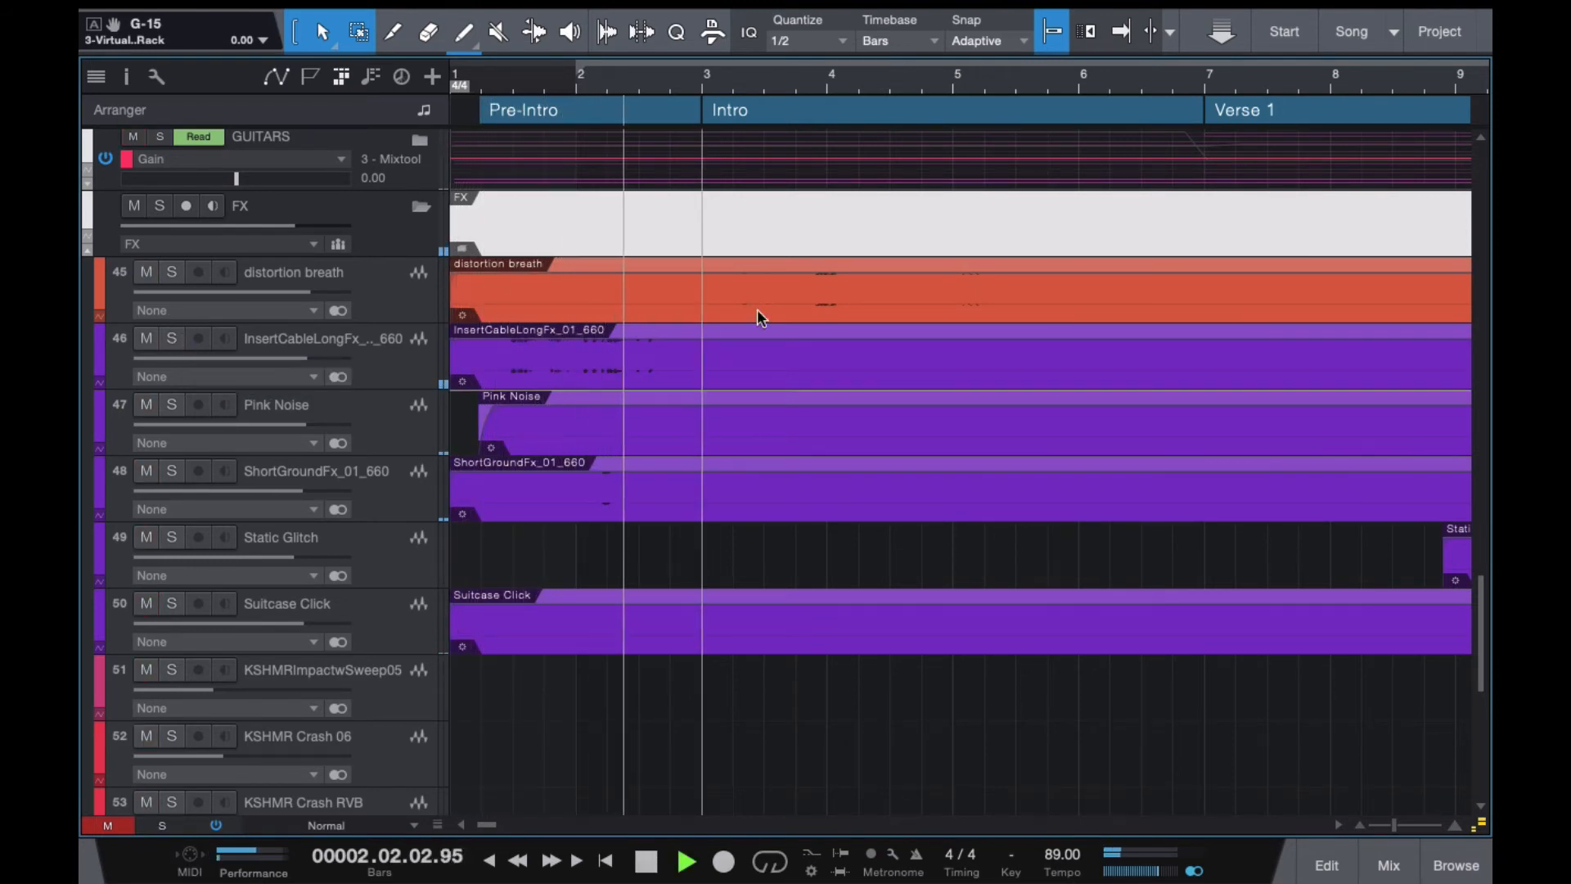
pyautogui.press('space')
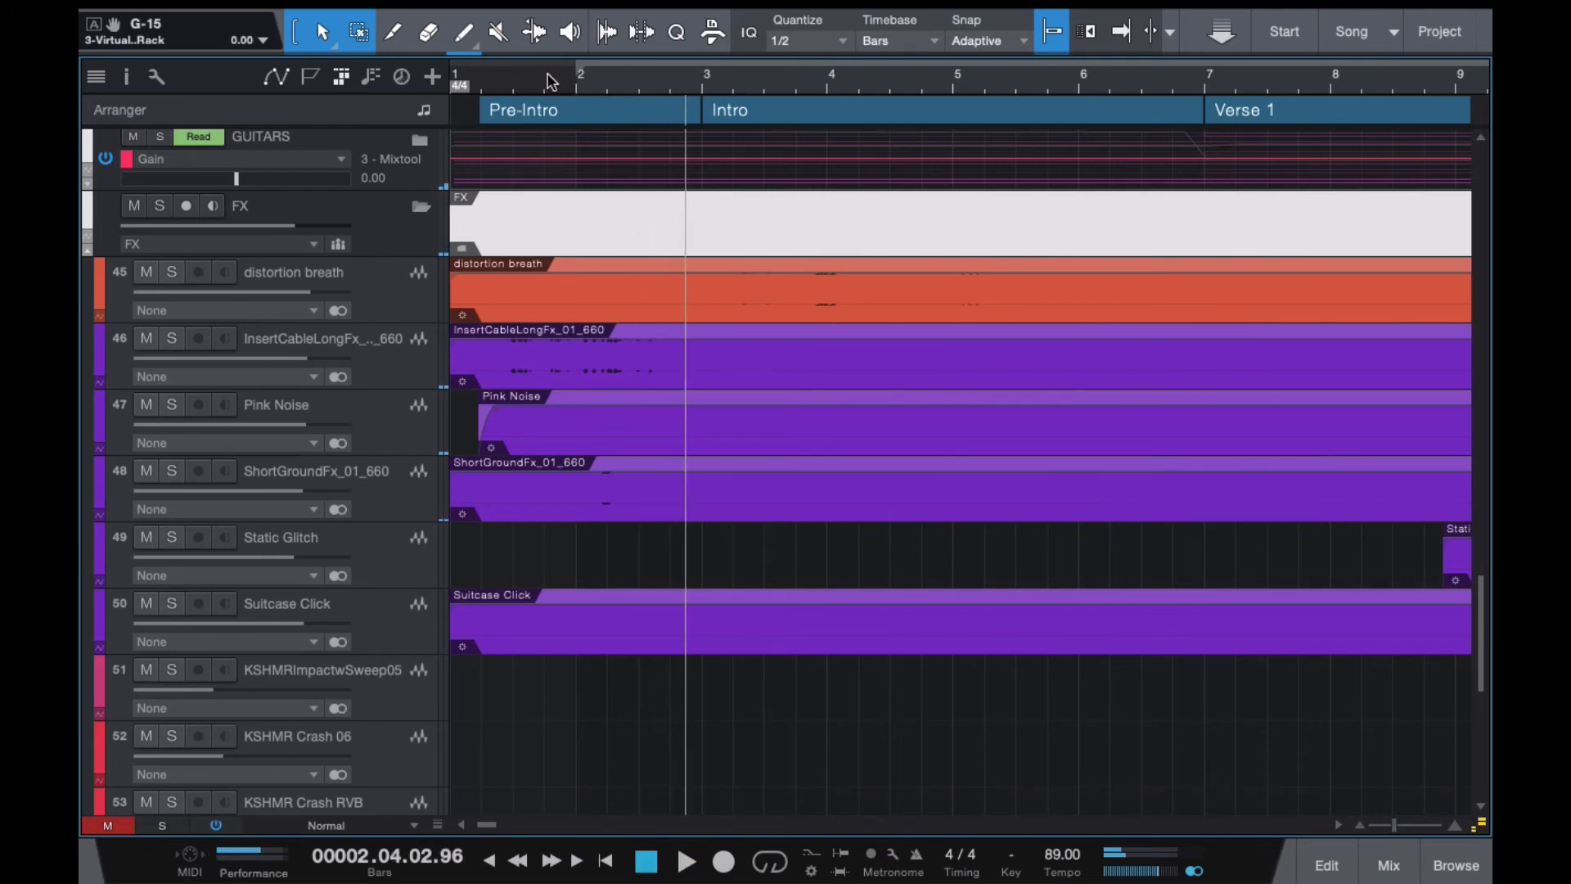
# Solo the ShortGroundFx_01_660 track and play it from early in bar 2.
pyautogui.scroll(-1, 188, 462)
pyautogui.click(172, 438)
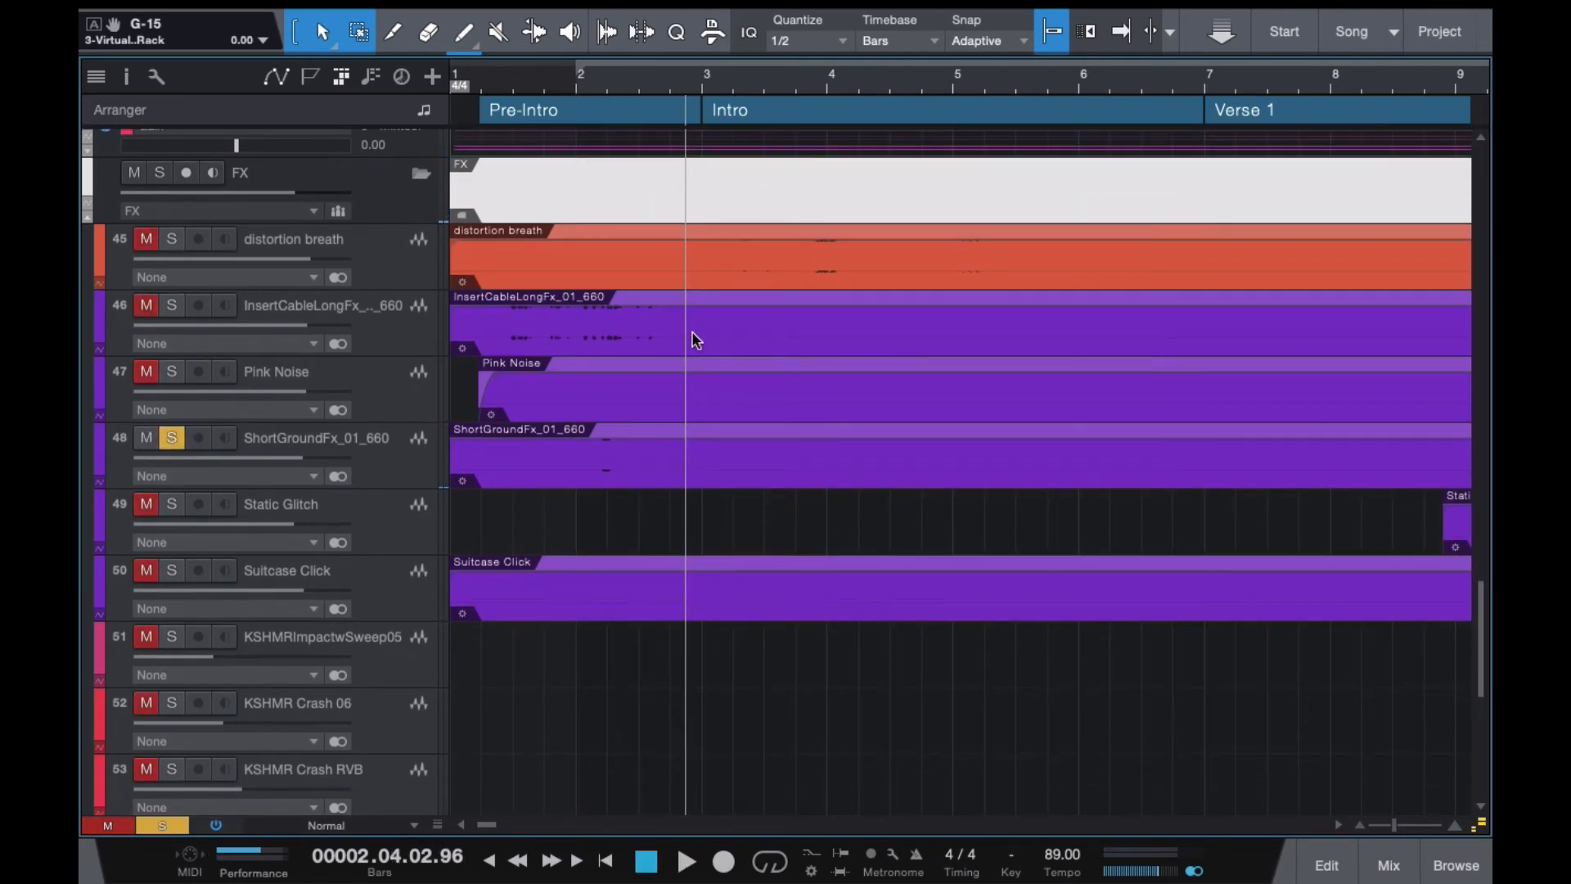
pyautogui.click(600, 80)
pyautogui.press('space')
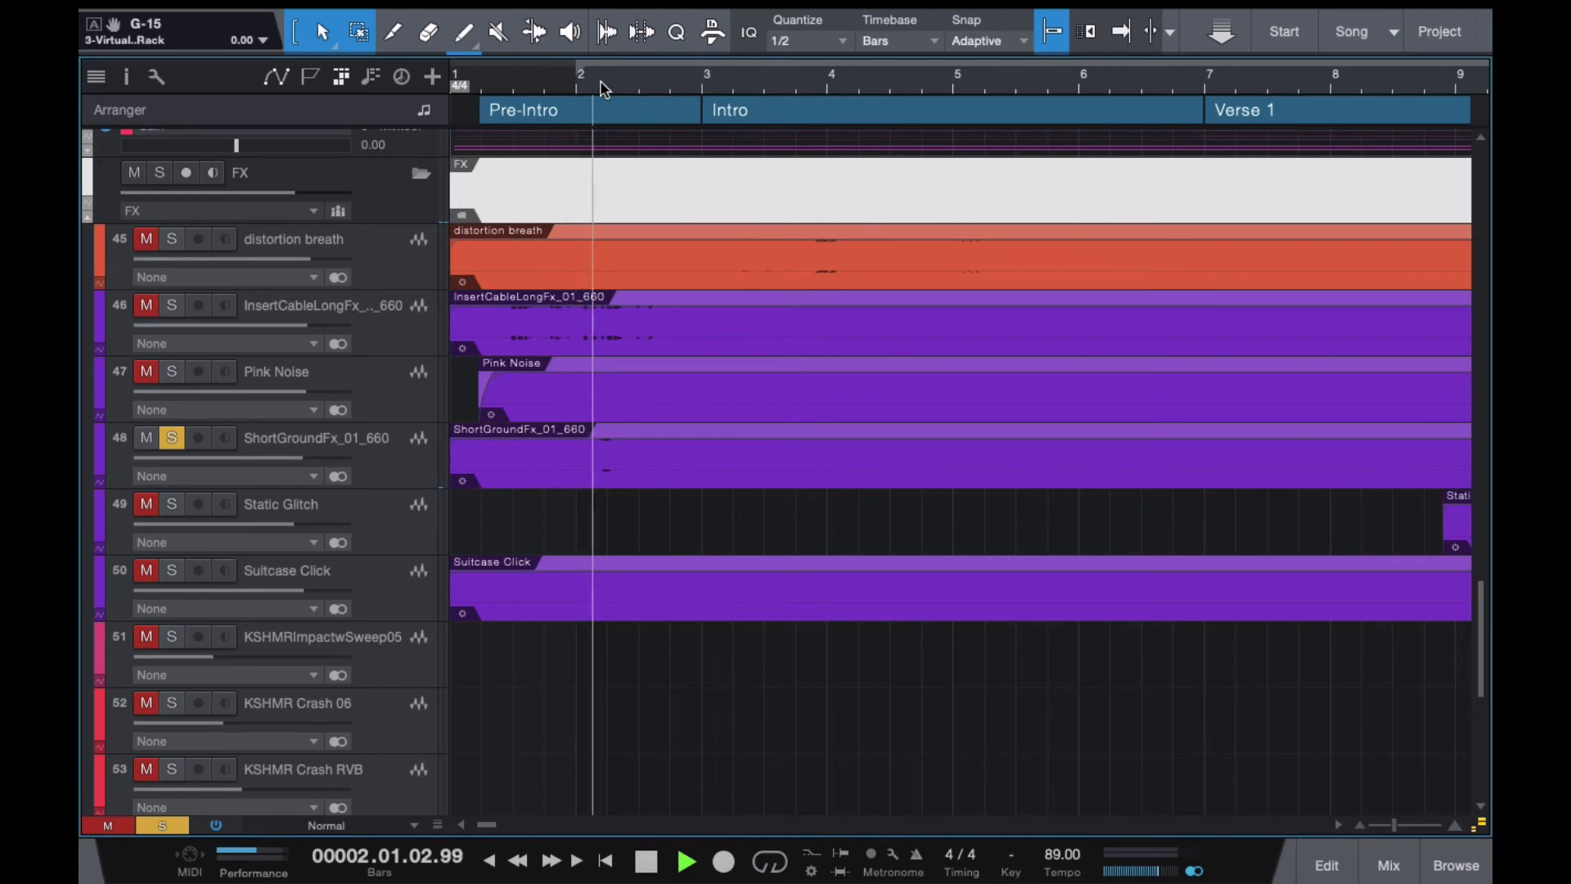
# Add InsertCableLongFx to the solo and play both effects together from the middle of bar 1, clearing all solos after stopping.
pyautogui.click(172, 305)
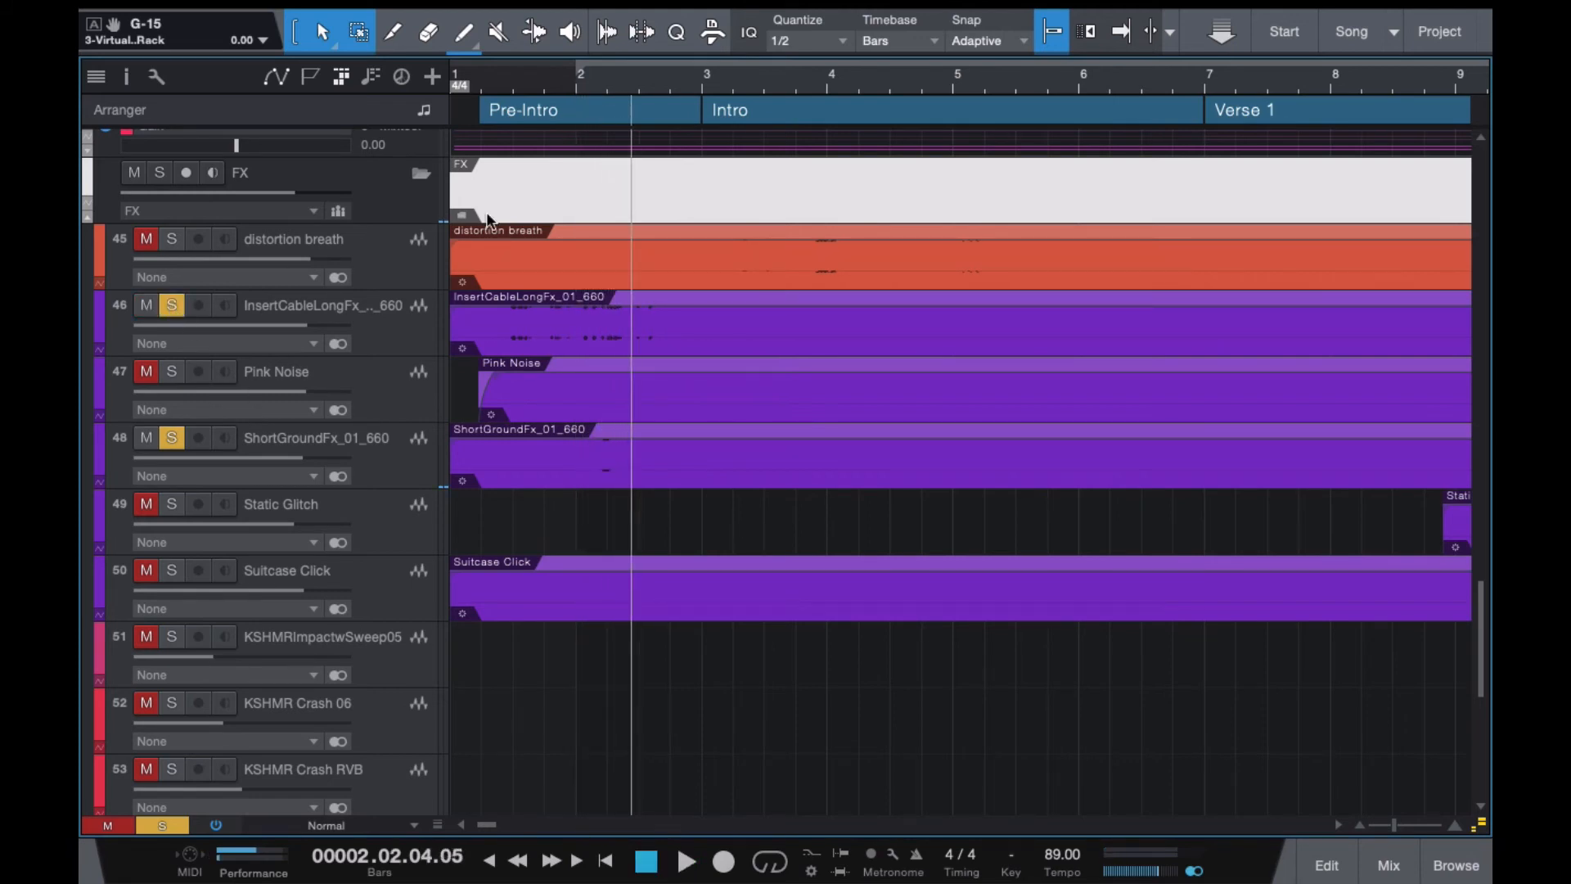
pyautogui.click(529, 83)
pyautogui.press('space')
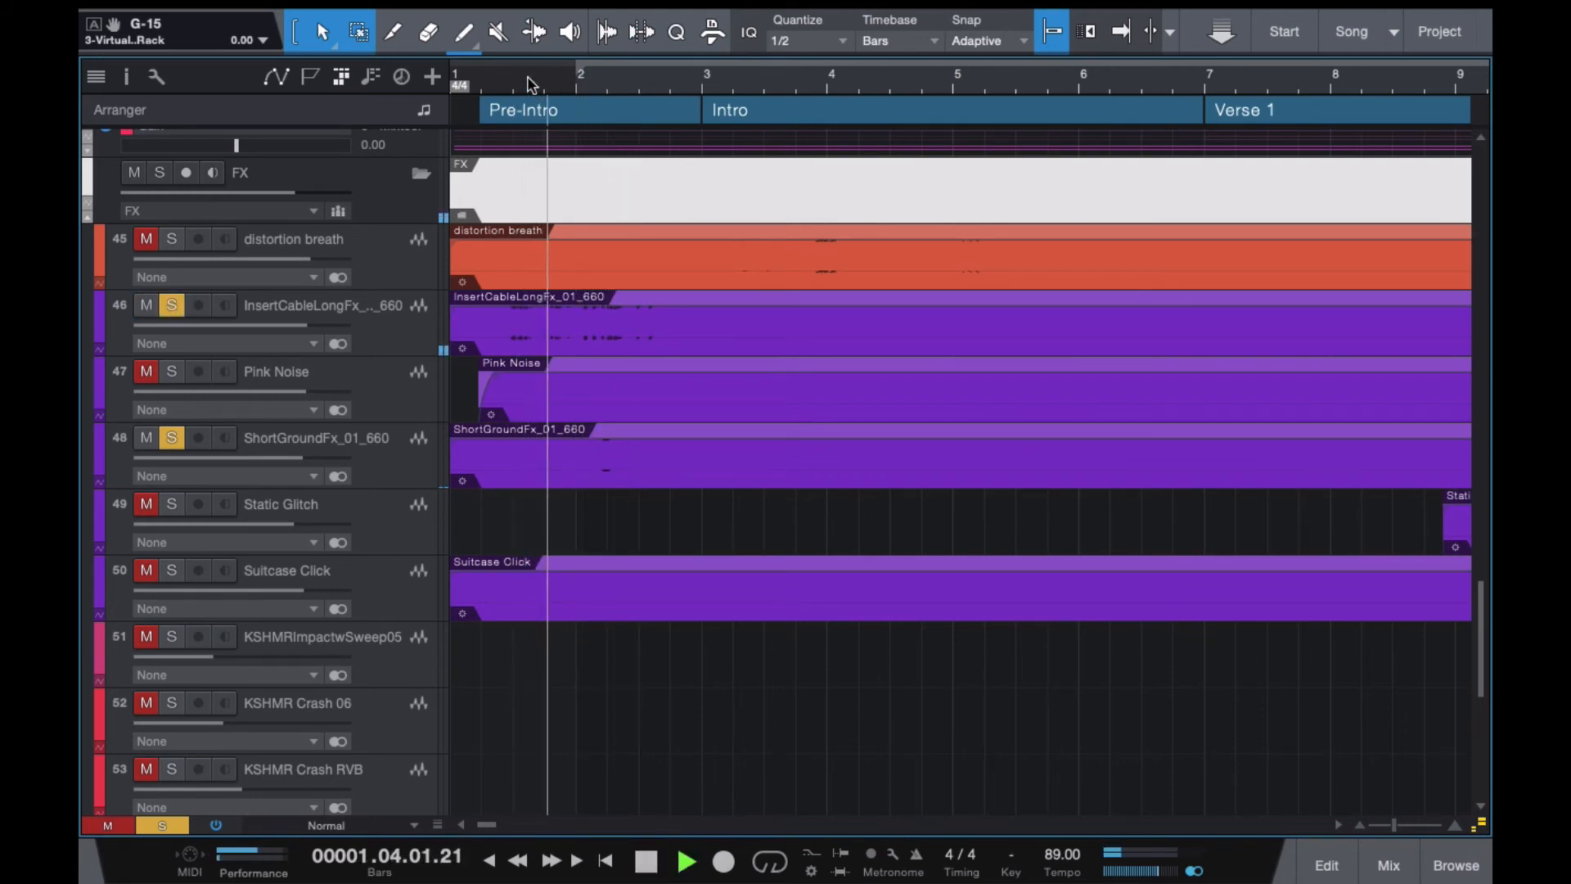
pyautogui.press('space')
pyautogui.hotkey('shift', 's')
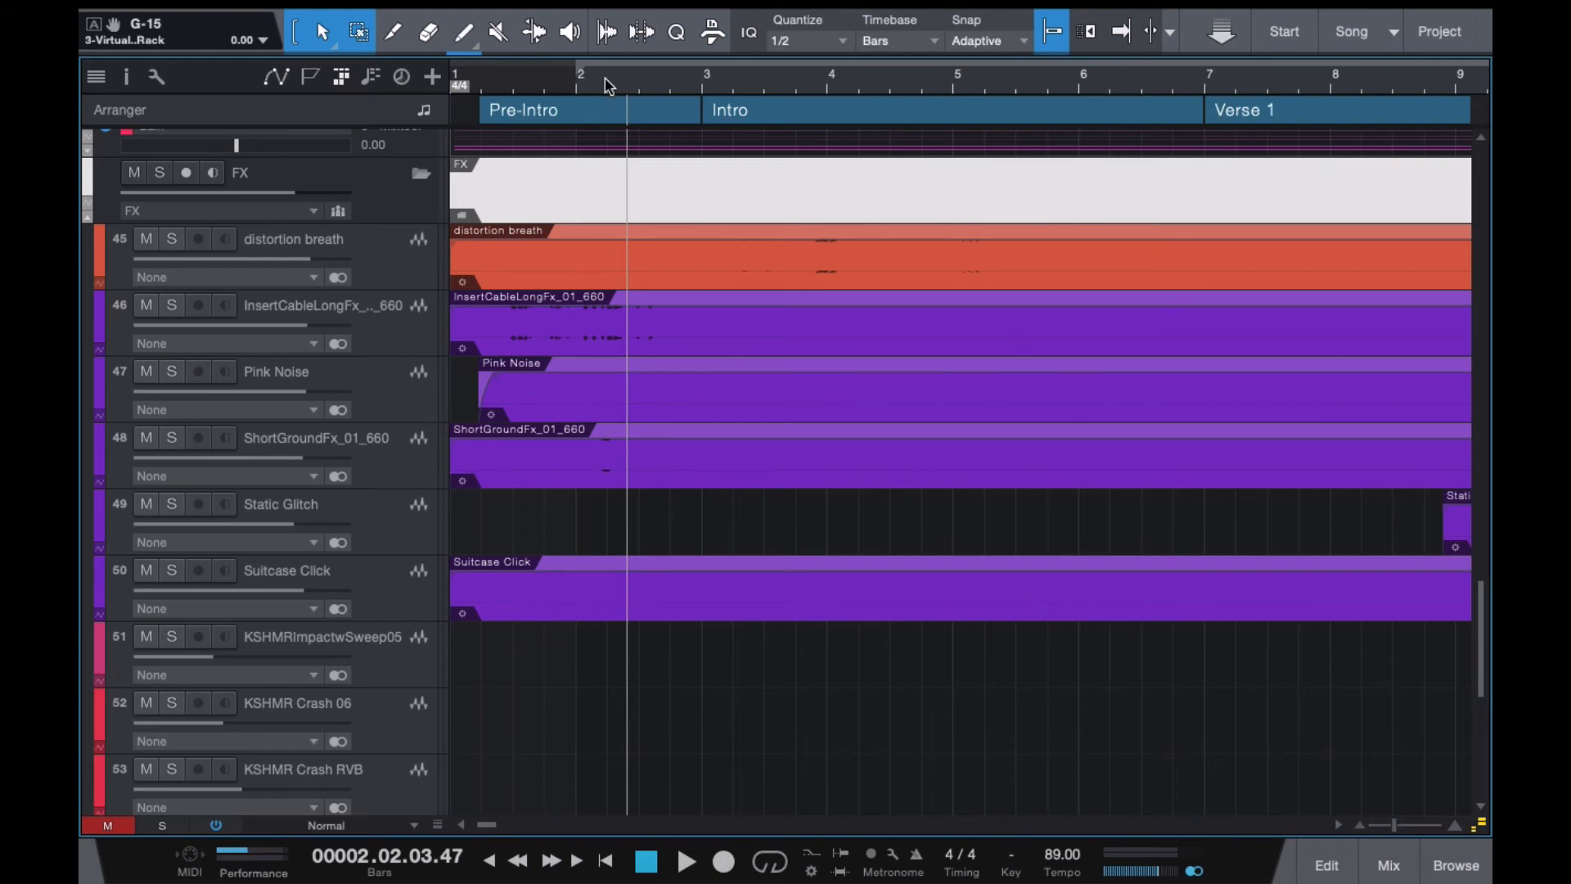
# Solo the Static Glitch track and audition its glitch sound at the end of Chorus 1, restarting playback from bar 26.
pyautogui.moveTo(607, 81); pyautogui.dragTo(518, 33)
pyautogui.hscroll(5, 899, 532)
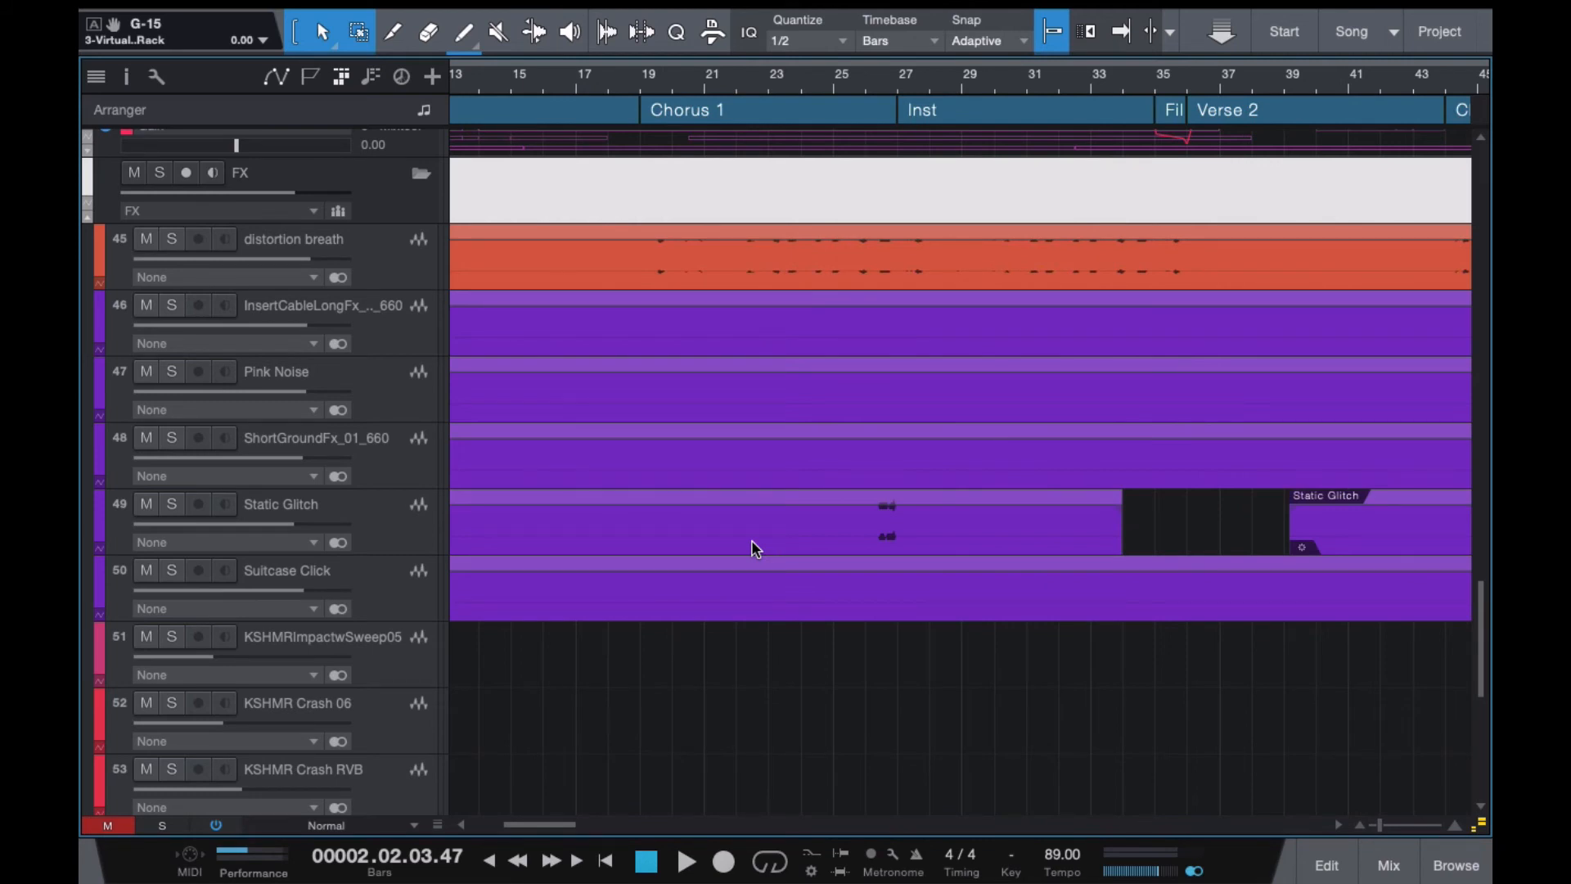
pyautogui.click(172, 504)
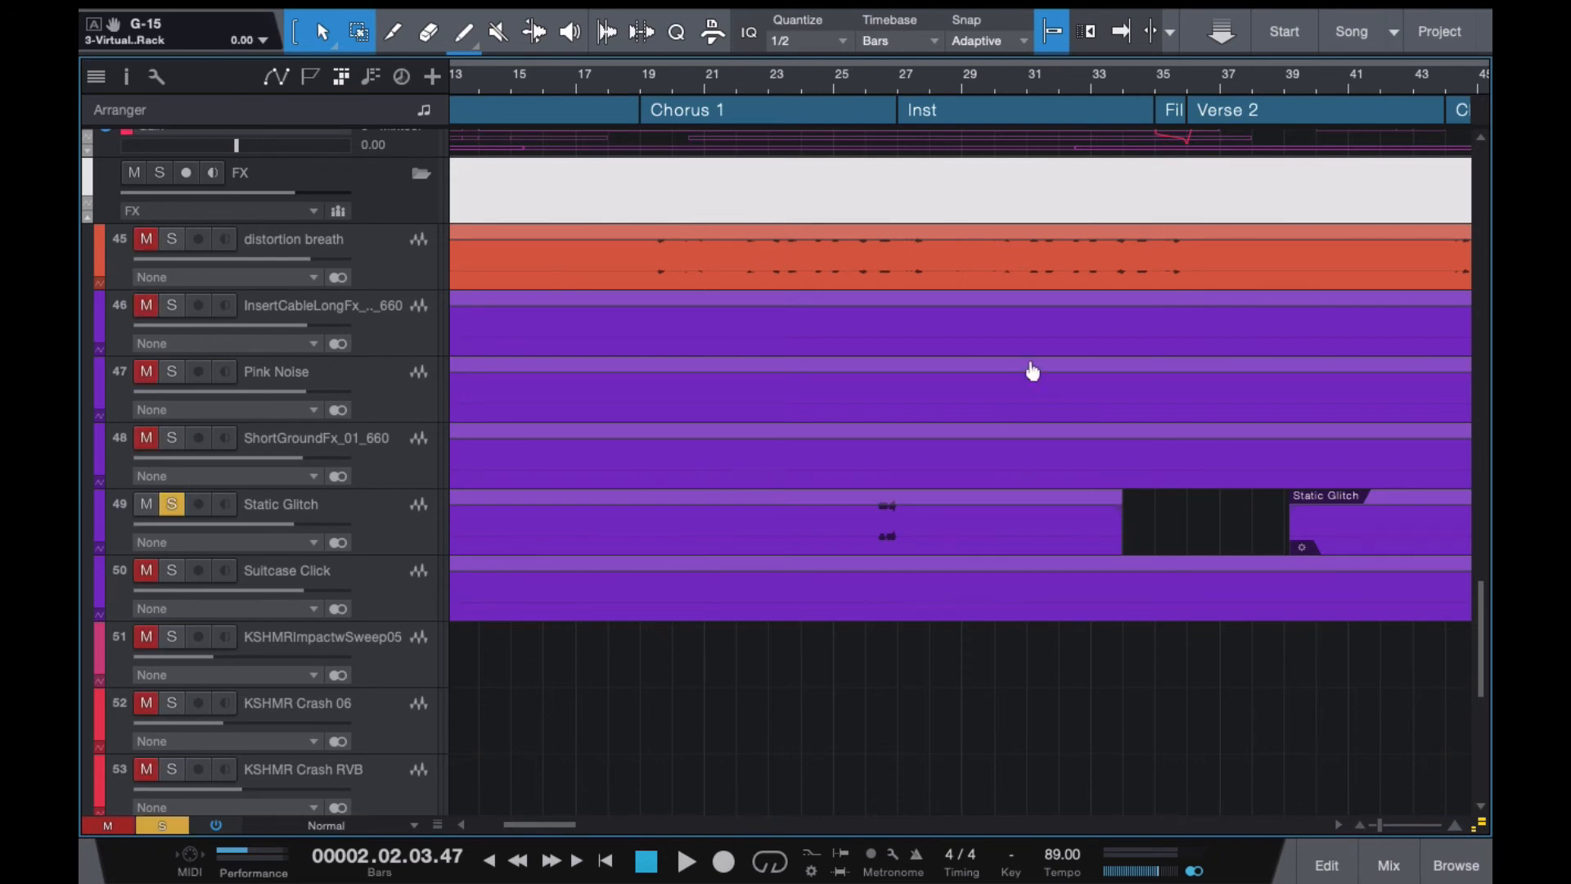
pyautogui.click(843, 82)
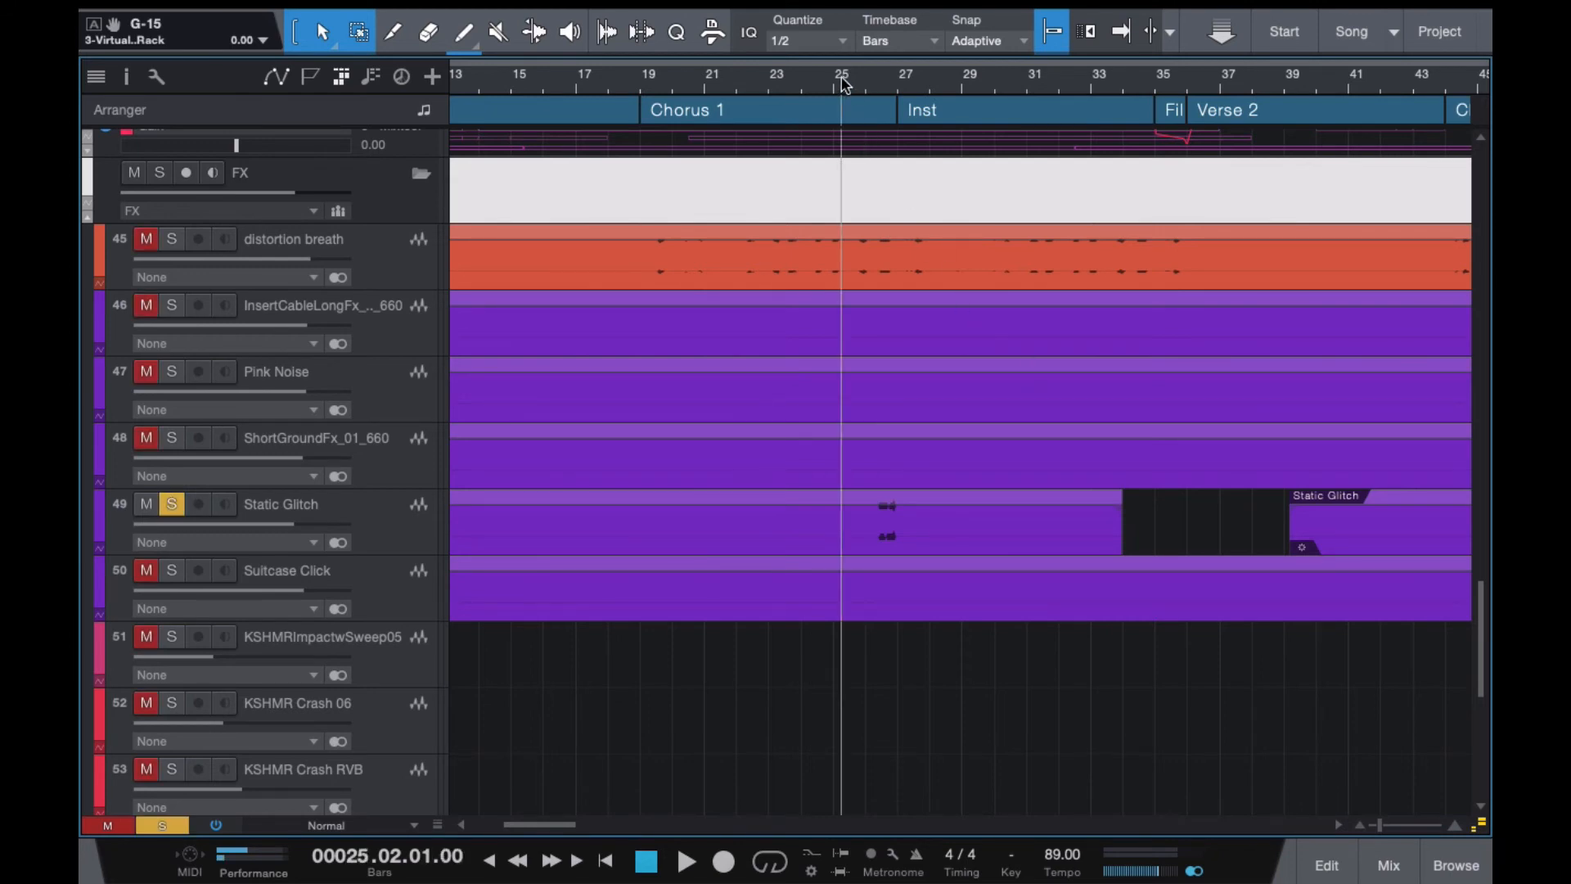
pyautogui.press('space')
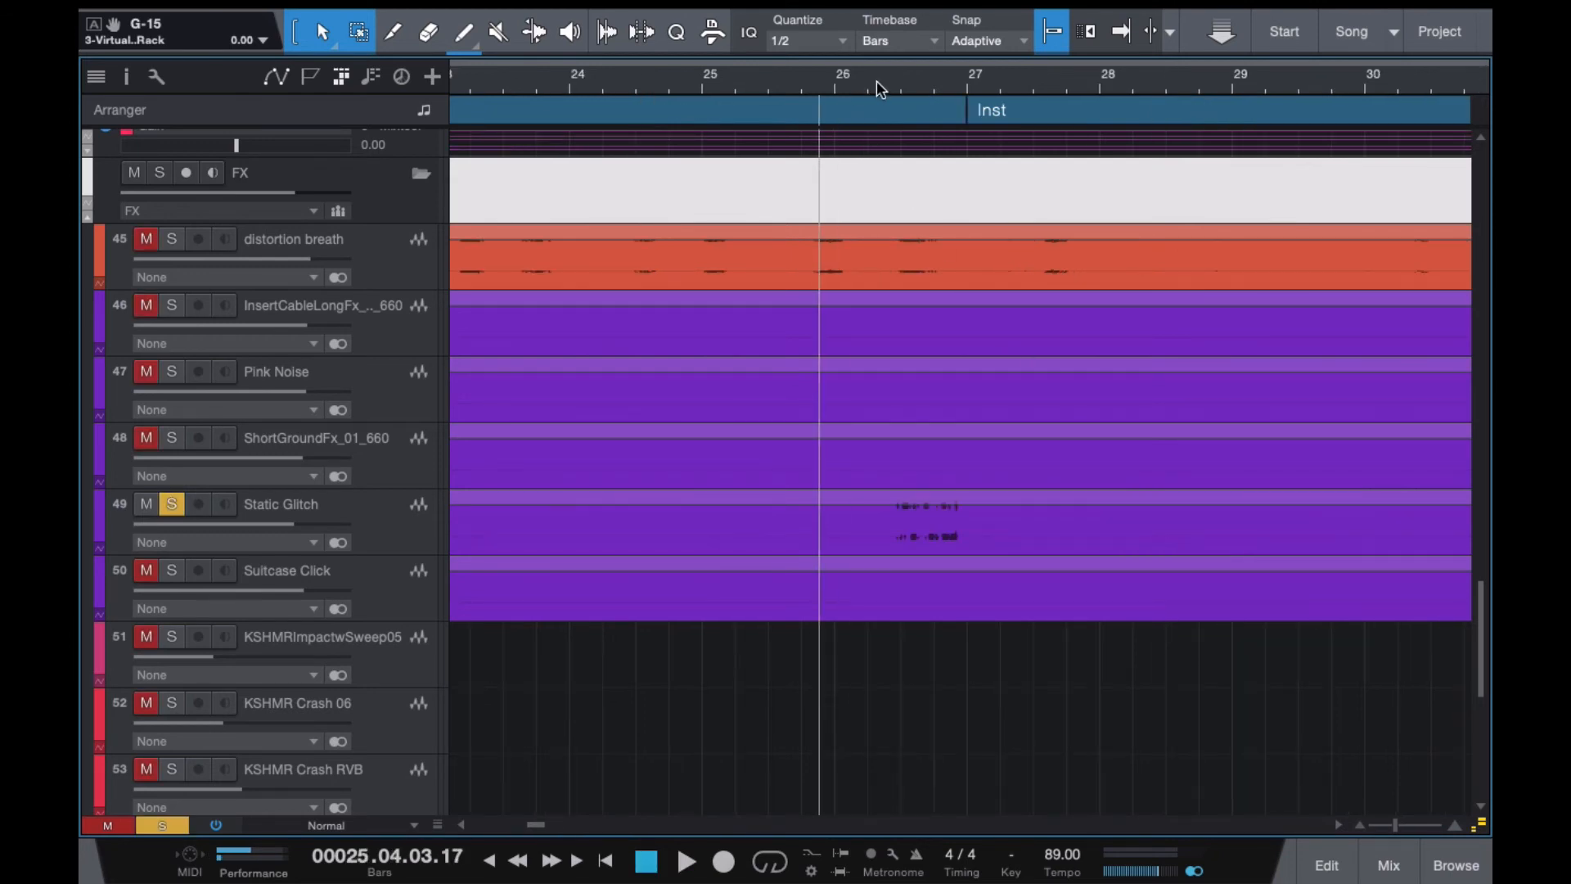
pyautogui.click(876, 80)
pyautogui.press('space')
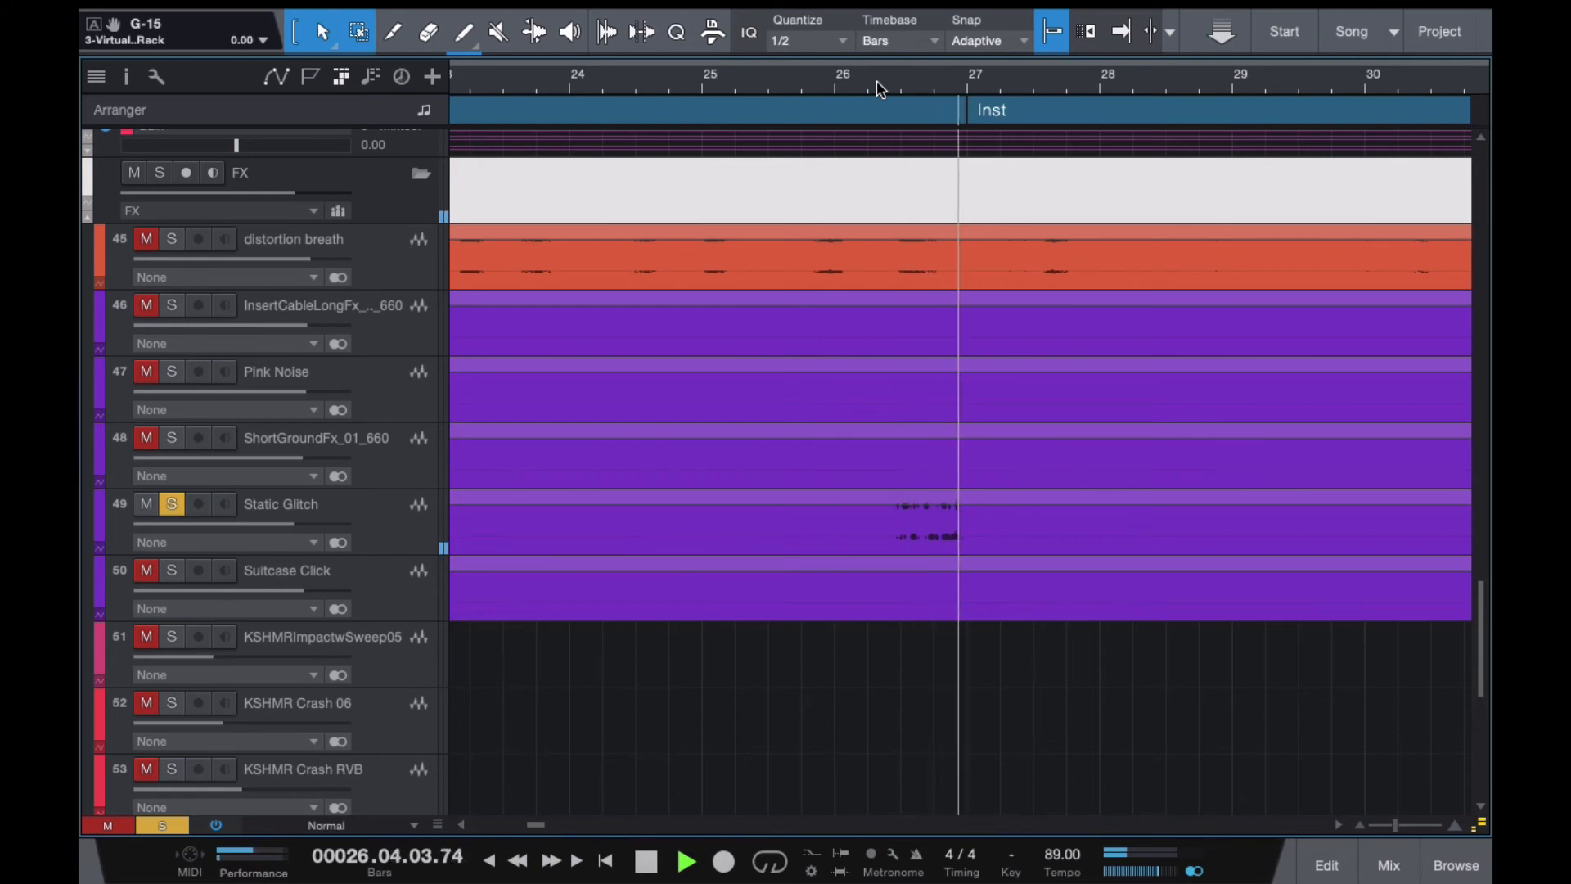
pyautogui.press('space')
# Clear the Static Glitch solo and play the full mix from bar 24 into the Inst section to hear the glitch in context.
pyautogui.moveTo(877, 81); pyautogui.dragTo(759, 140)
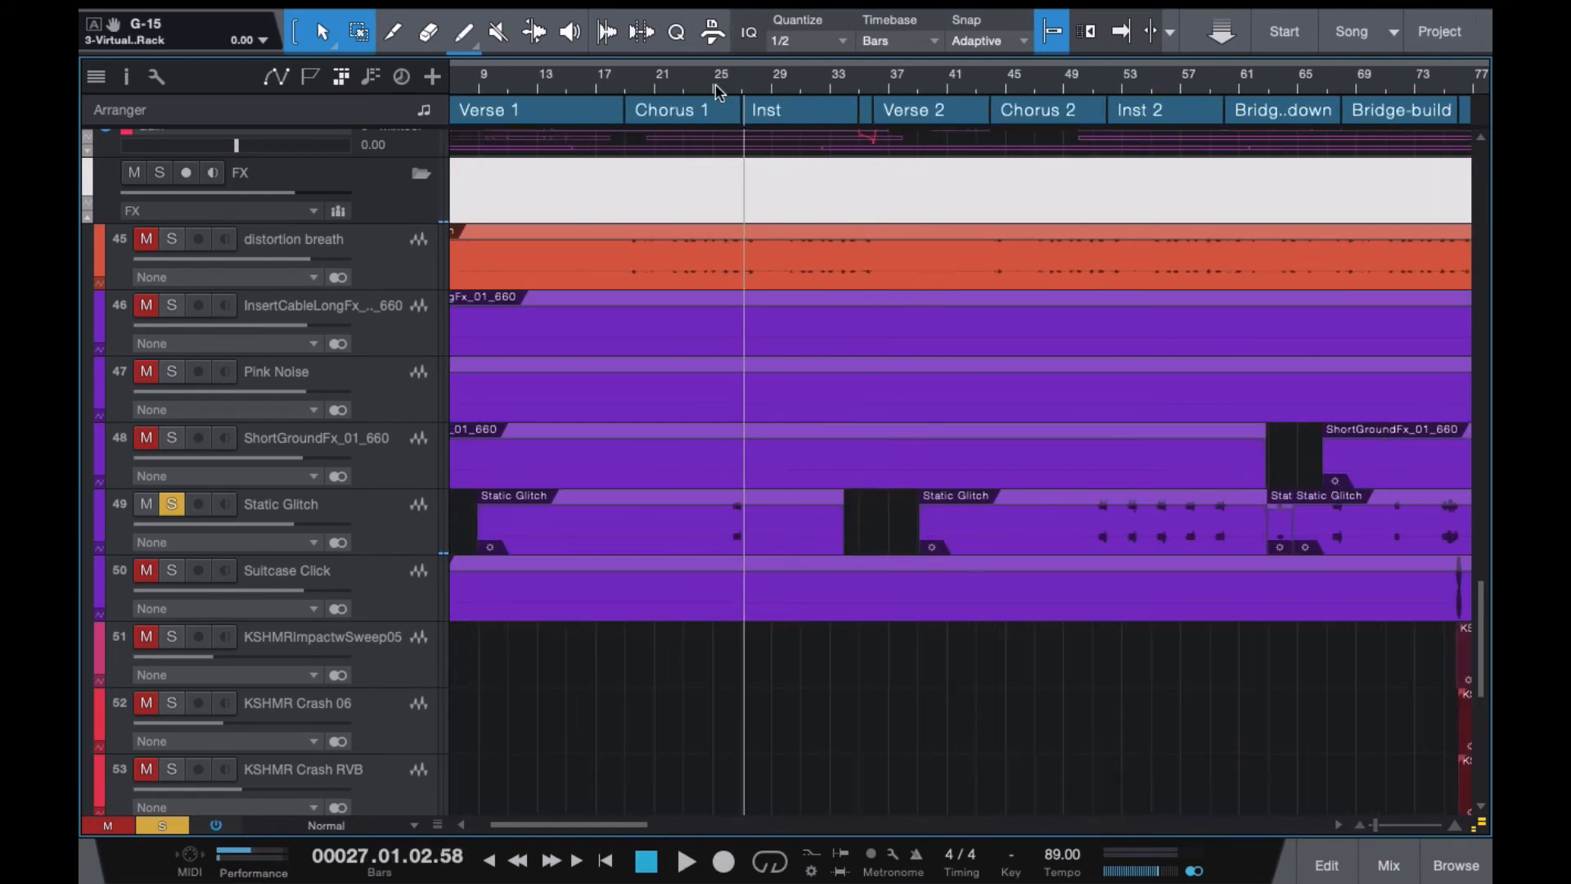
pyautogui.moveTo(716, 85); pyautogui.dragTo(716, 136)
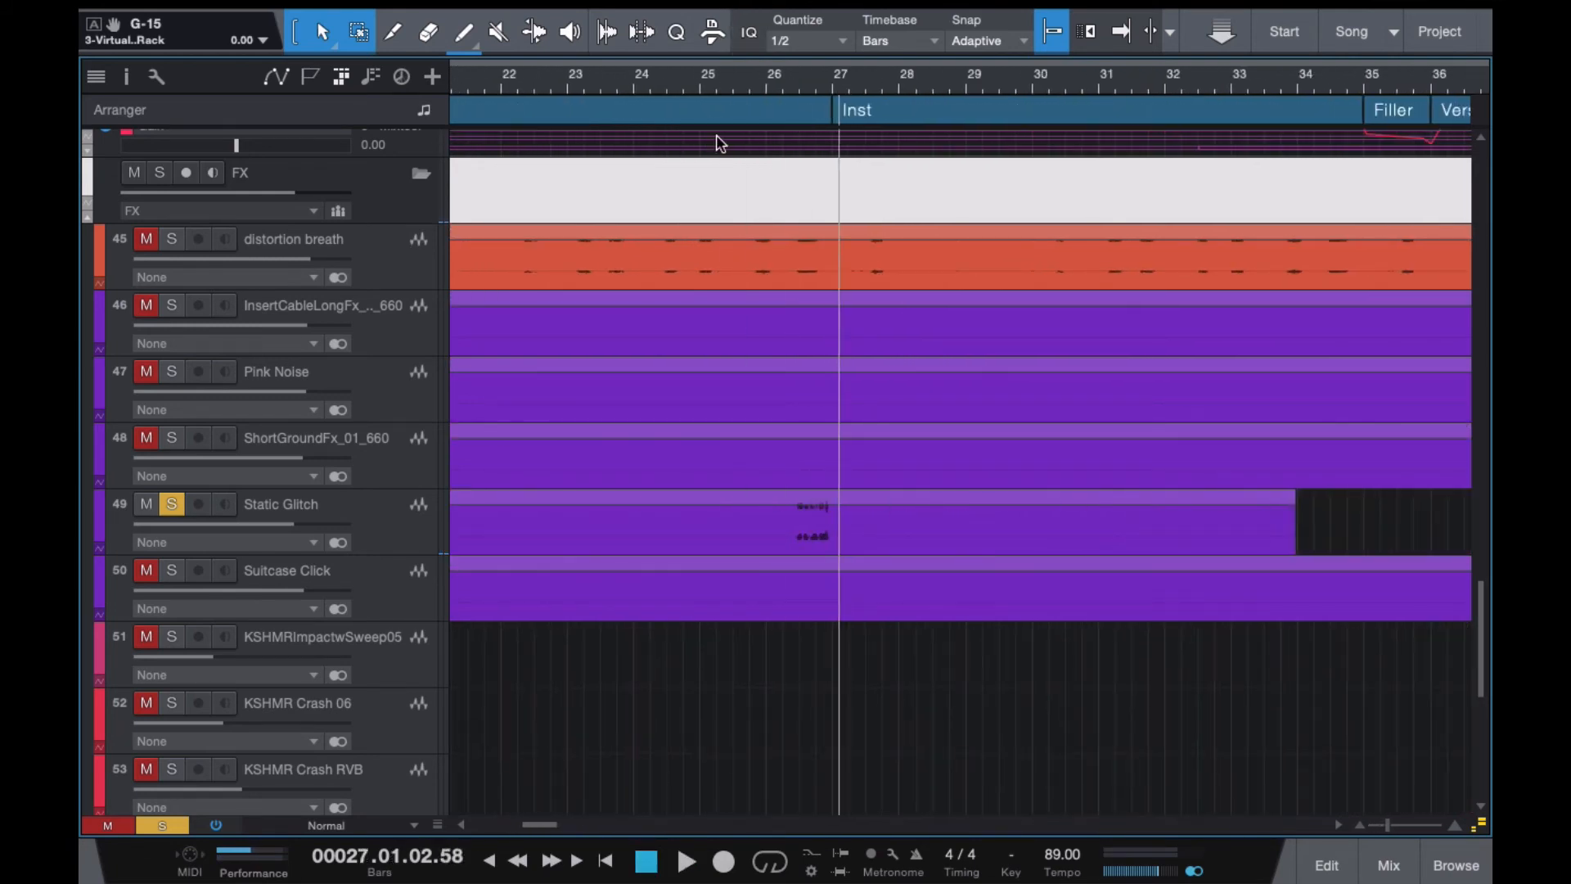
pyautogui.moveTo(660, 79); pyautogui.dragTo(744, 45)
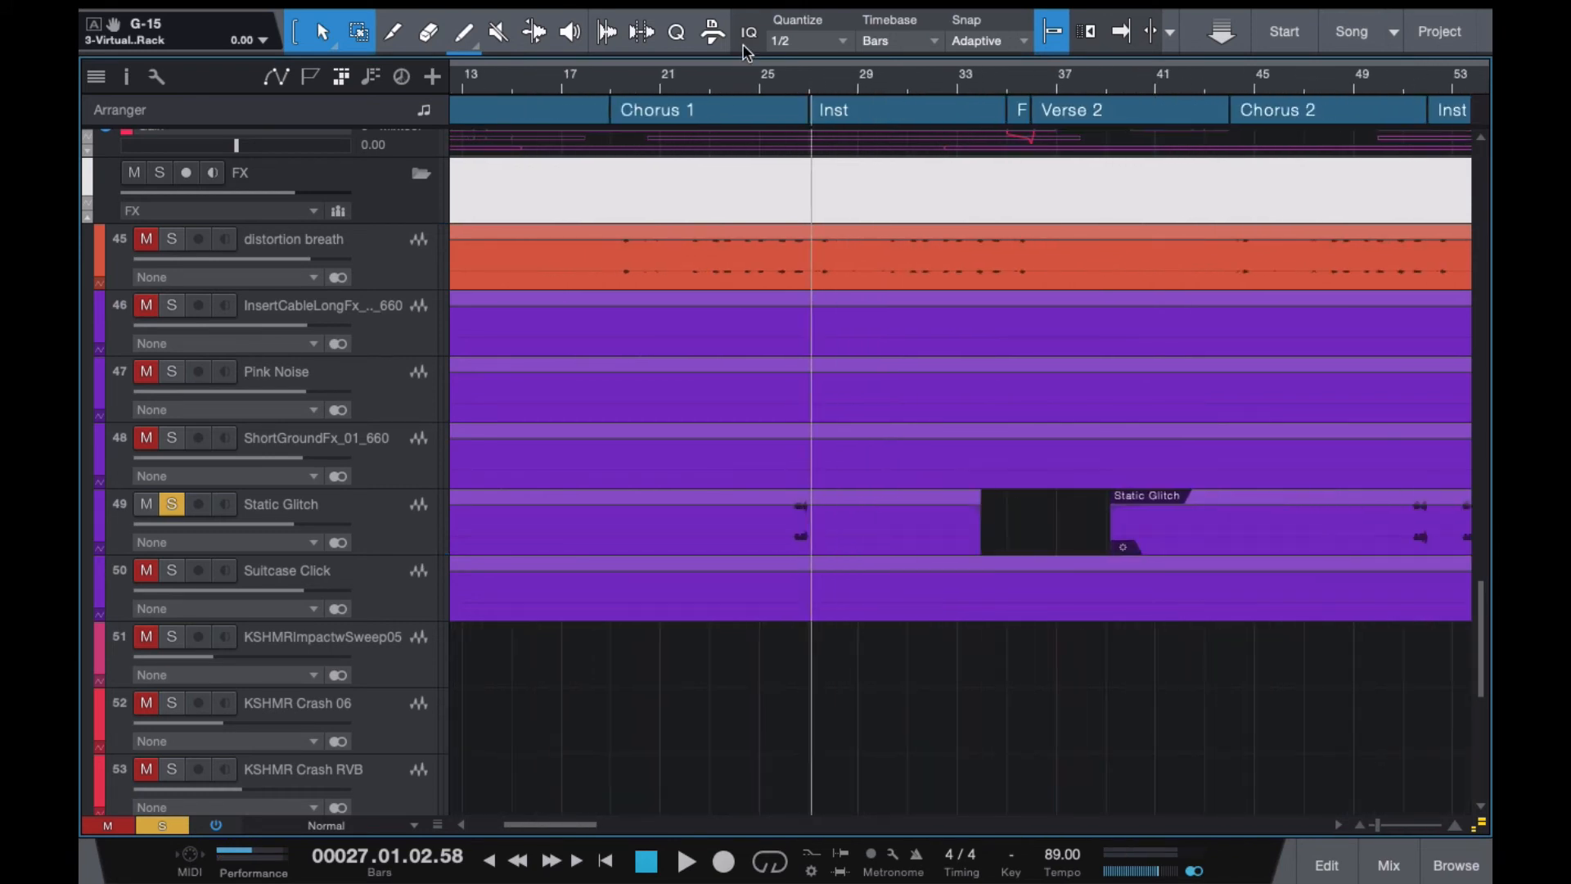
pyautogui.click(745, 71)
pyautogui.click(172, 502)
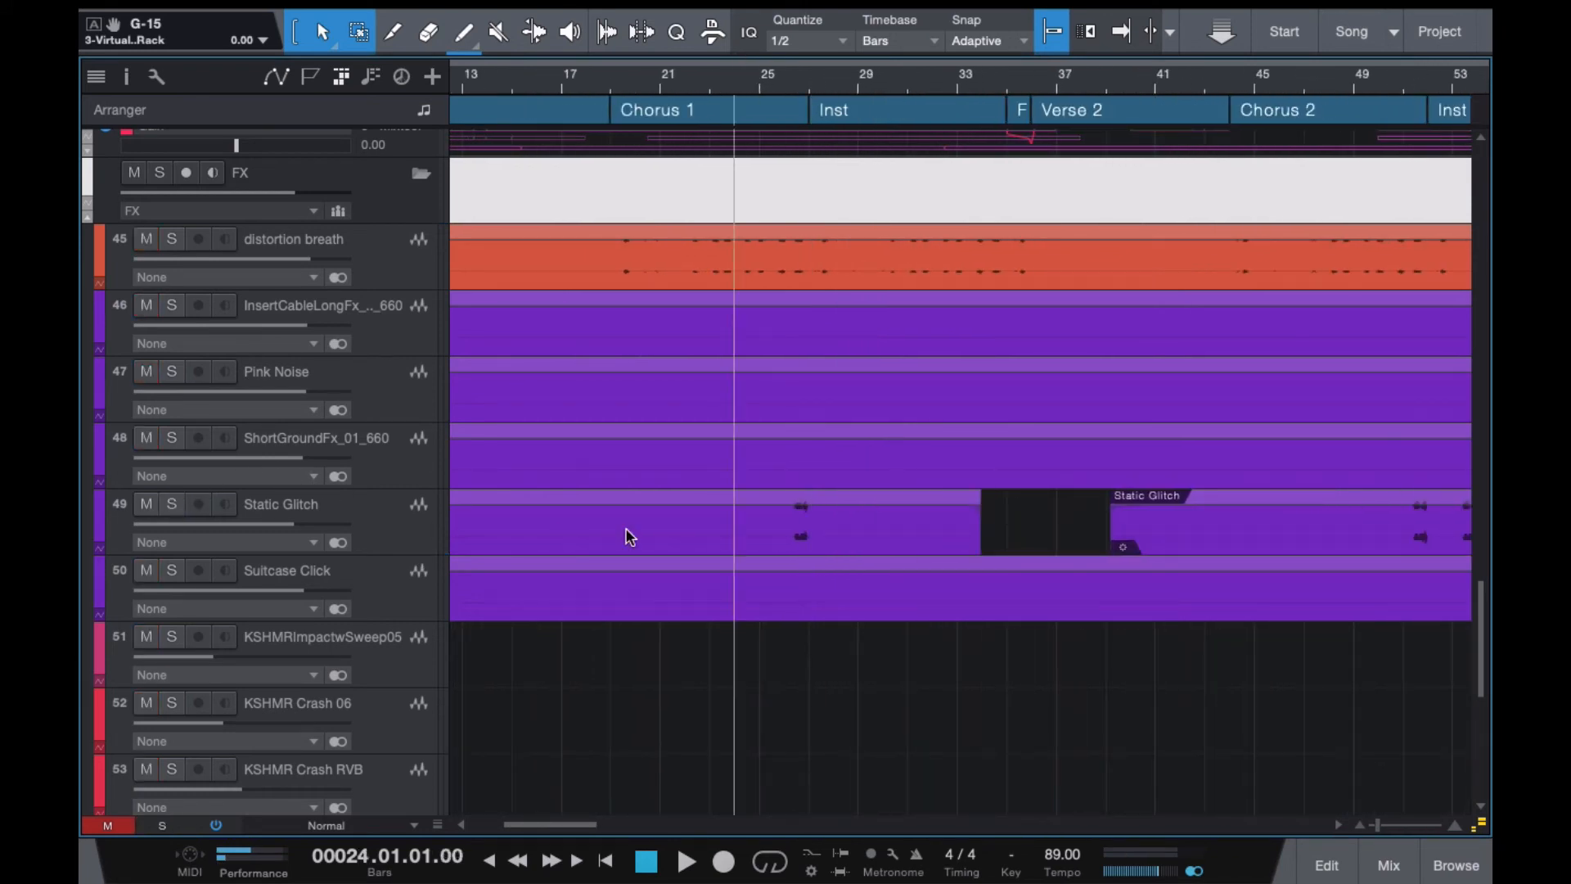
pyautogui.press('space')
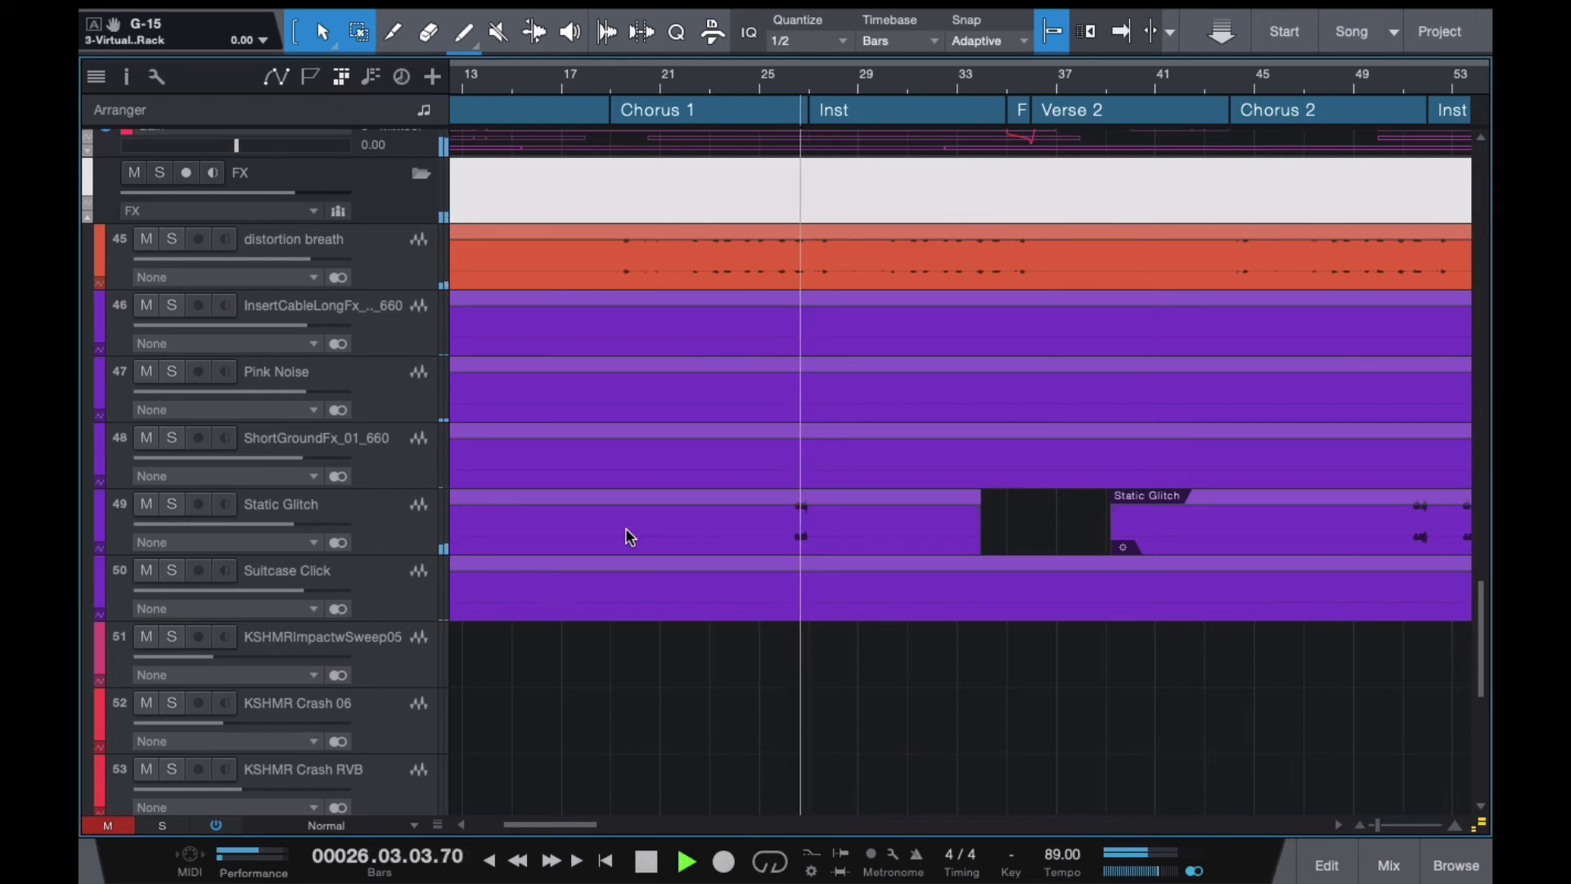
pyautogui.press('space')
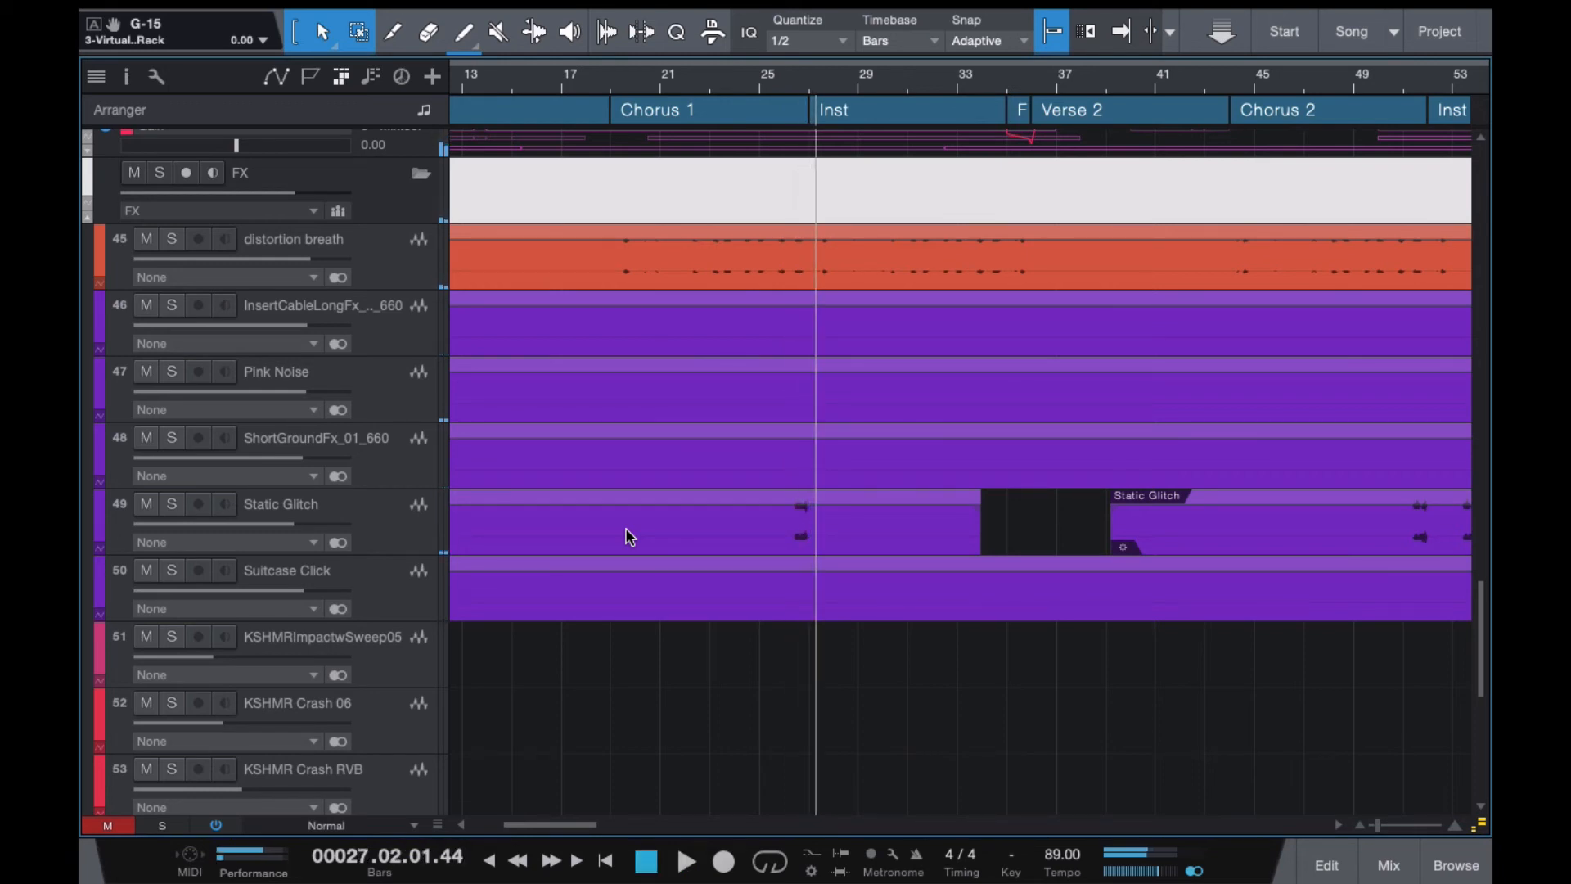
pyautogui.scroll(-3, 803, 601)
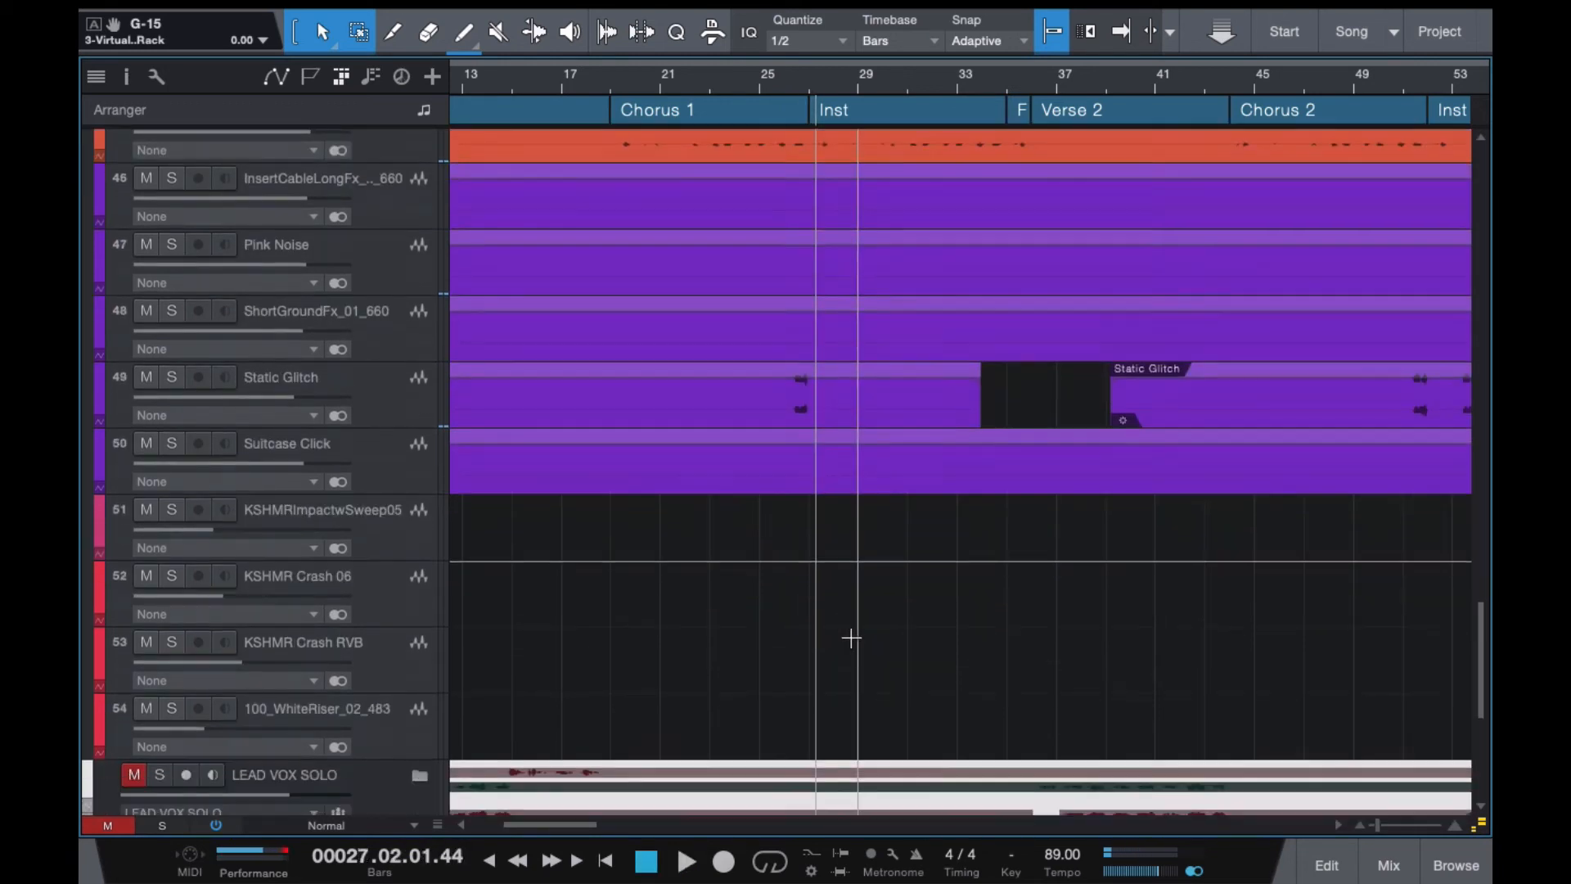
# Show the file browser beside the full song arrangement and look through the sample category folders inside AA My Library.
pyautogui.hscroll(3, 849, 635)
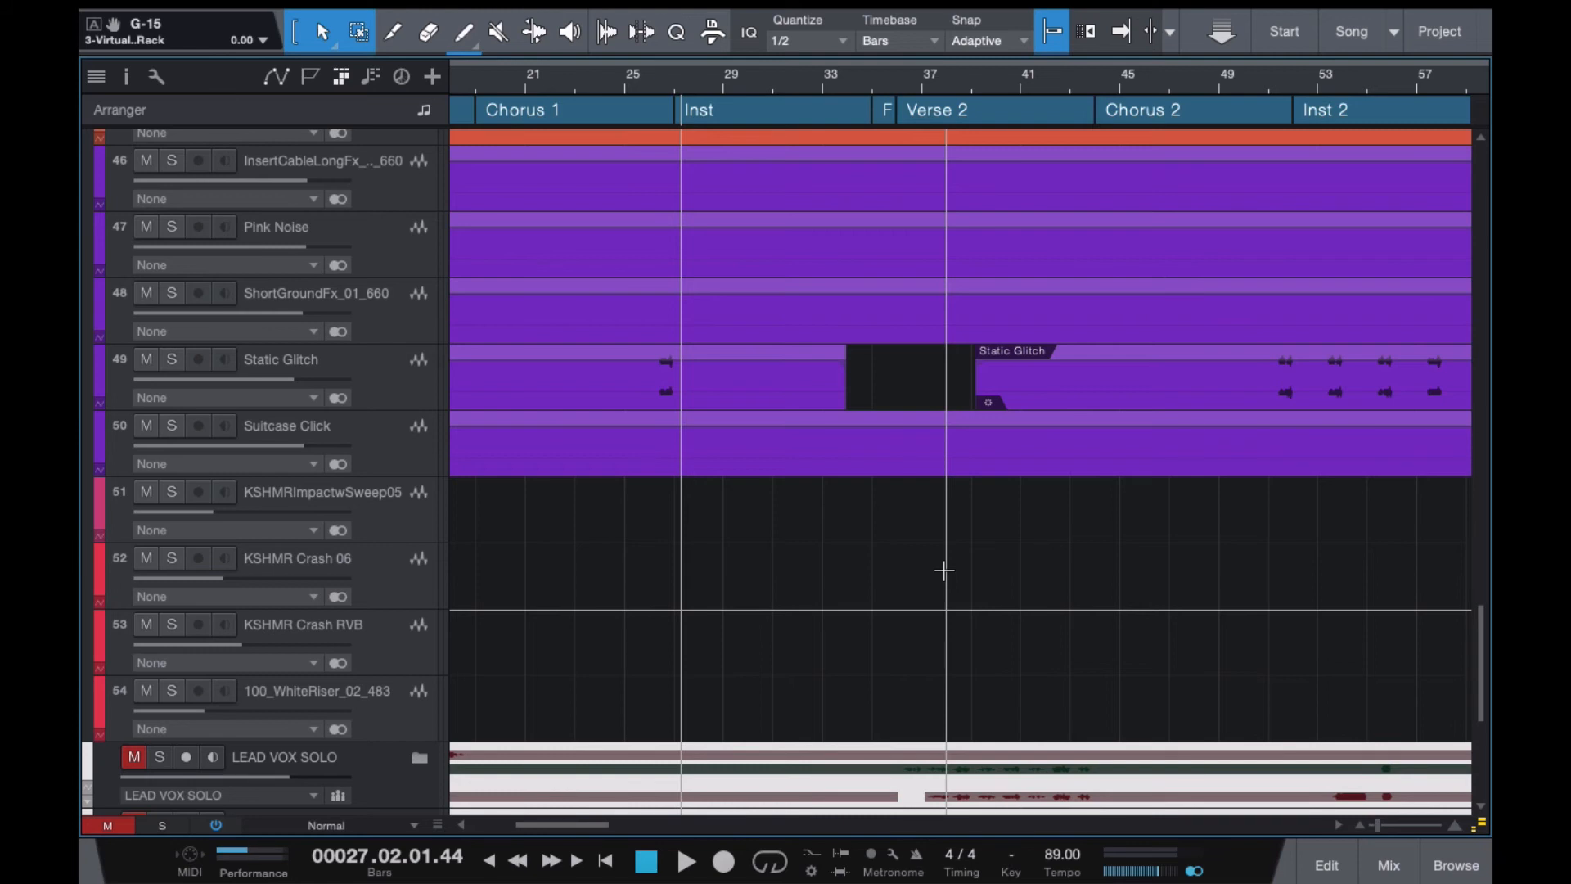
pyautogui.press('w')
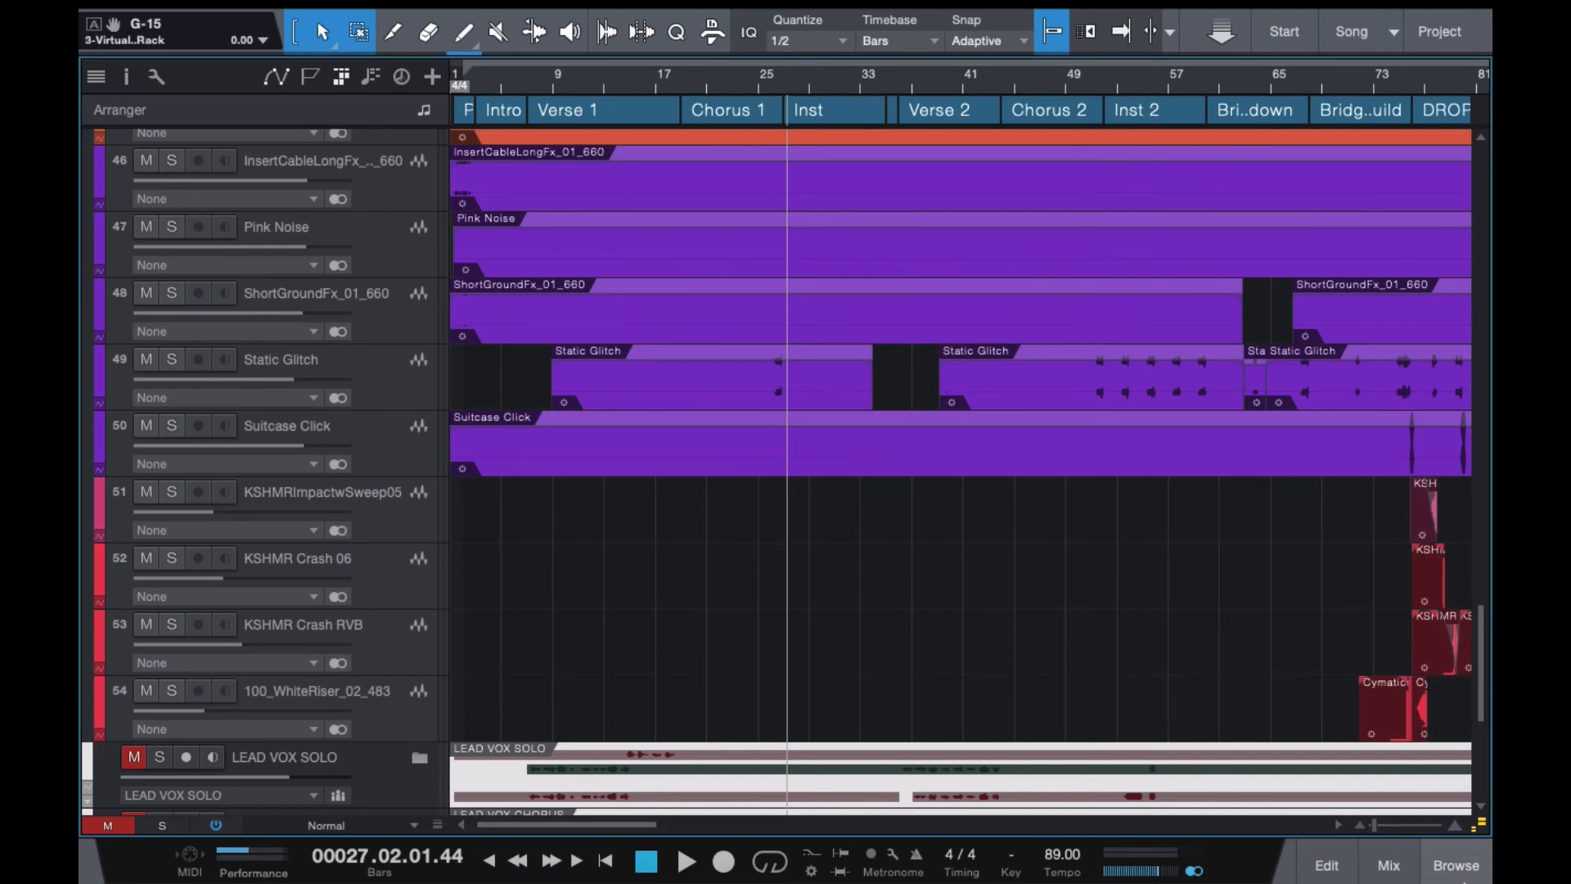
pyautogui.click(1458, 865)
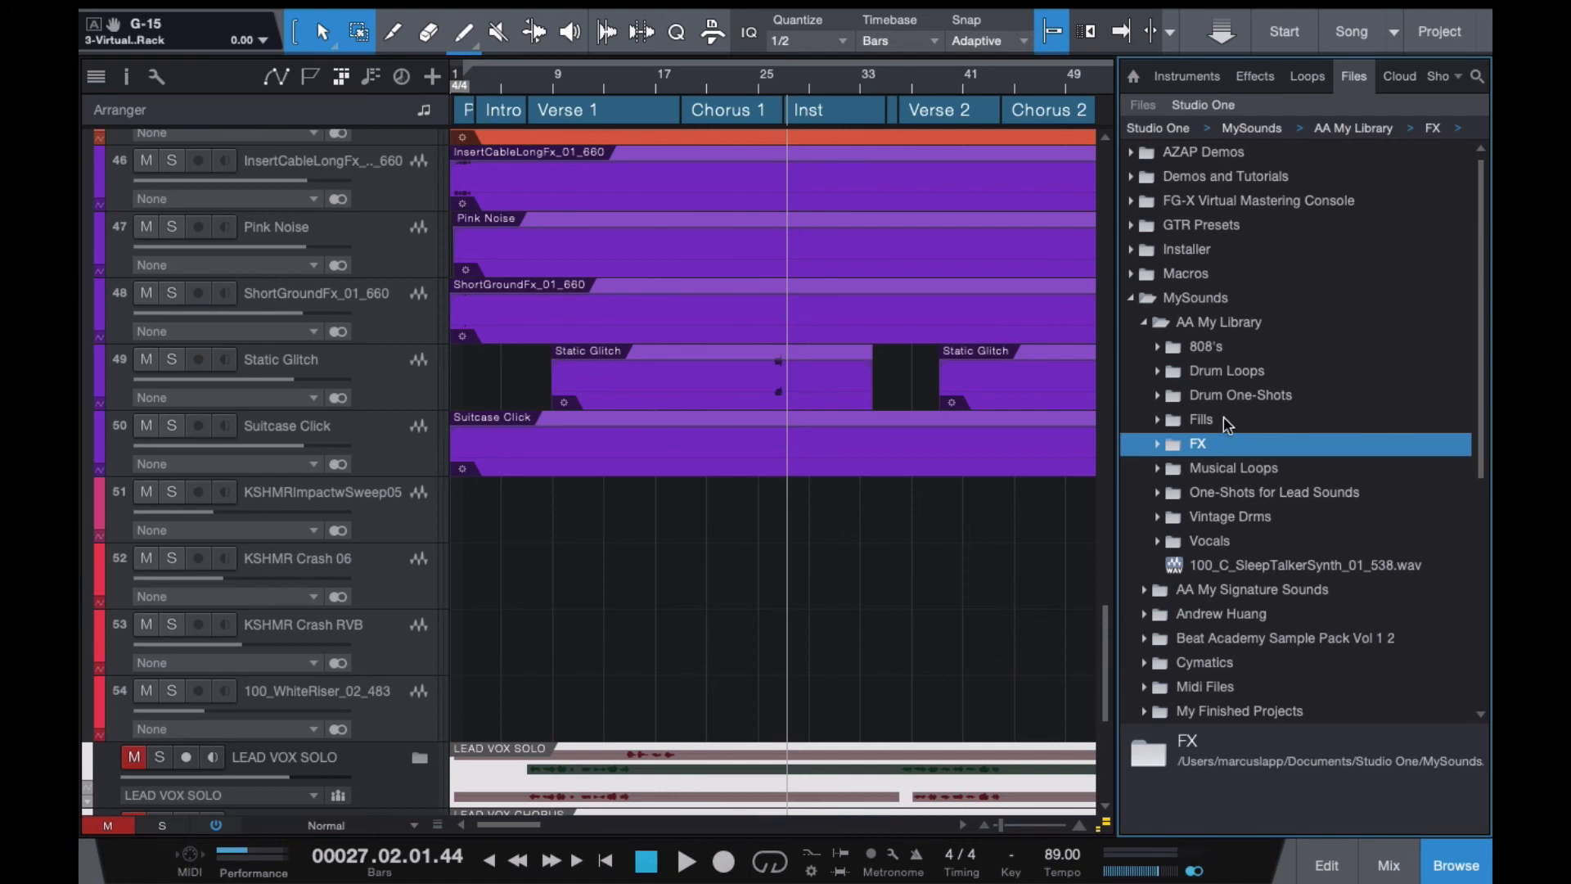
pyautogui.click(1143, 319)
pyautogui.click(1144, 319)
pyautogui.scroll(-1, 1203, 397)
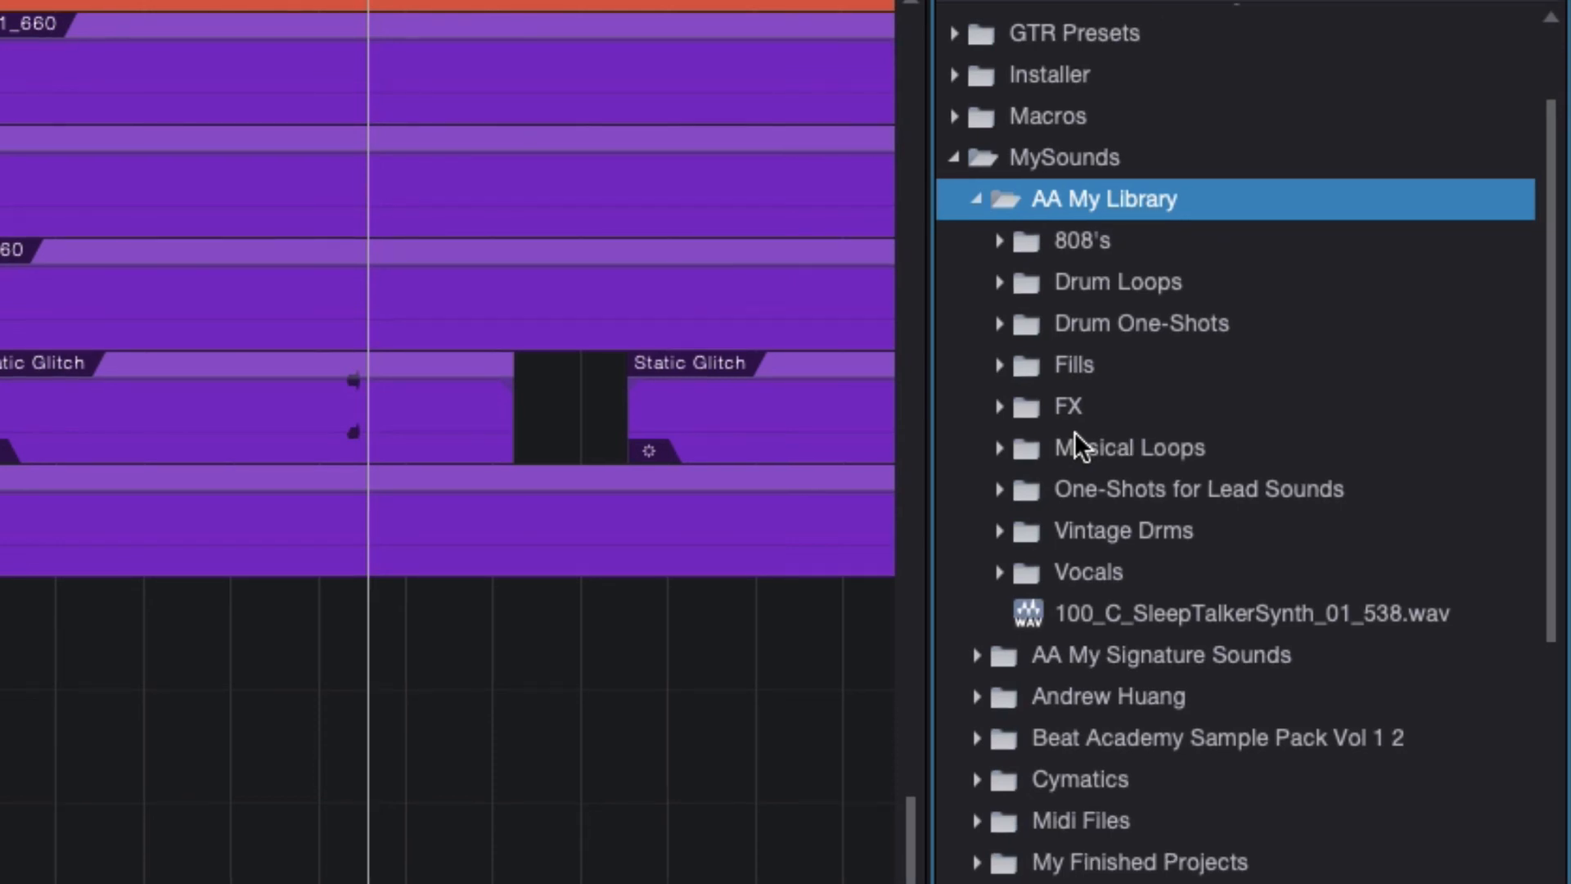
pyautogui.scroll(-2, 1178, 519)
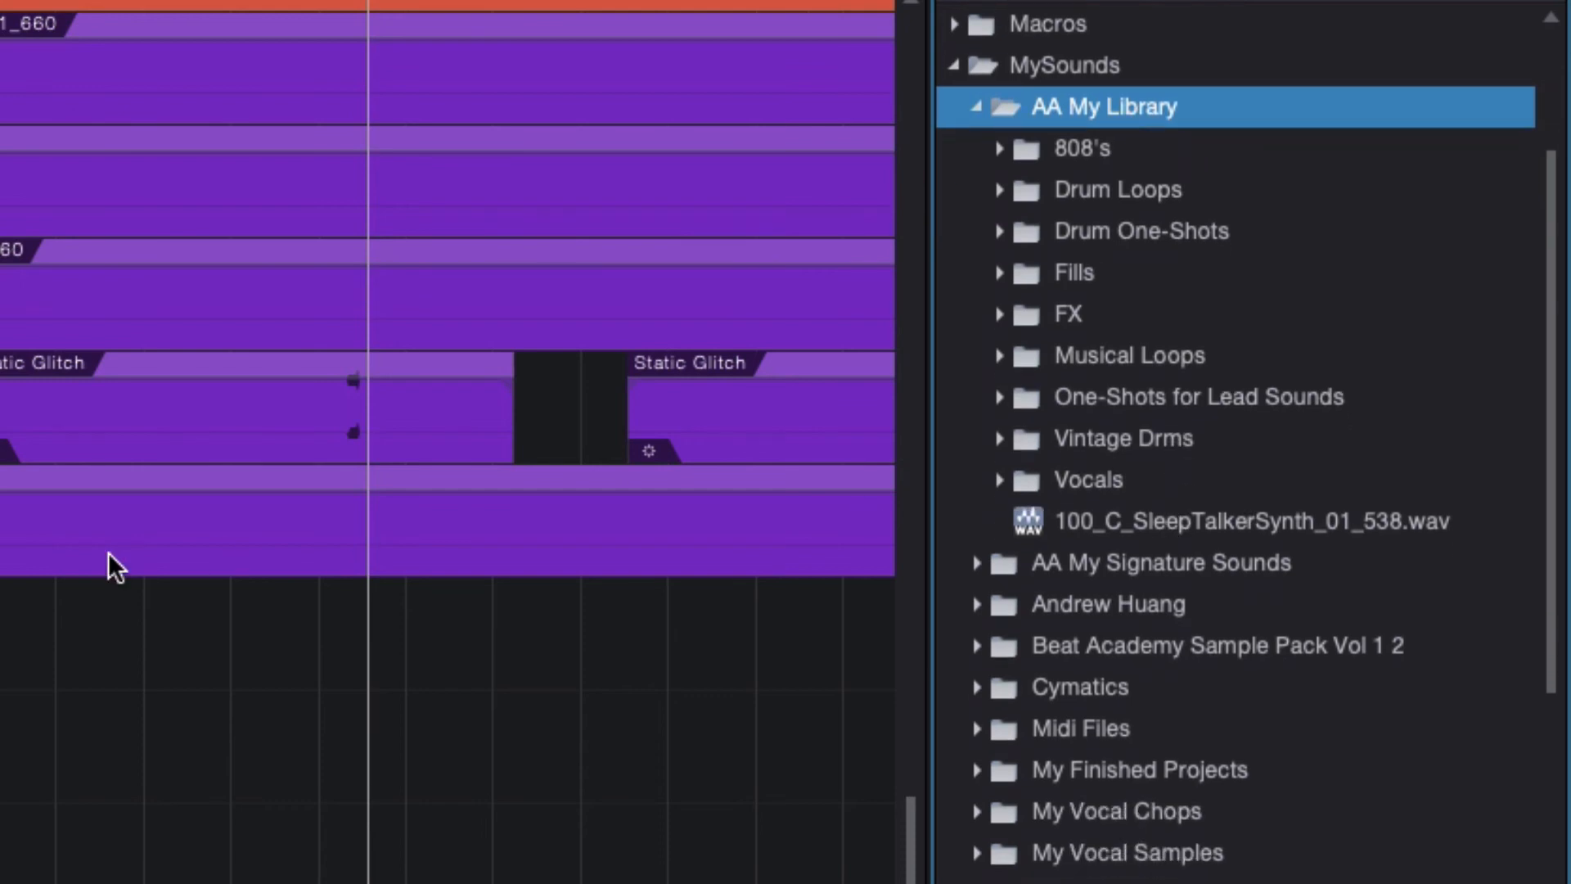
pyautogui.hscroll(-5, 447, 442)
pyautogui.hscroll(5, 446, 442)
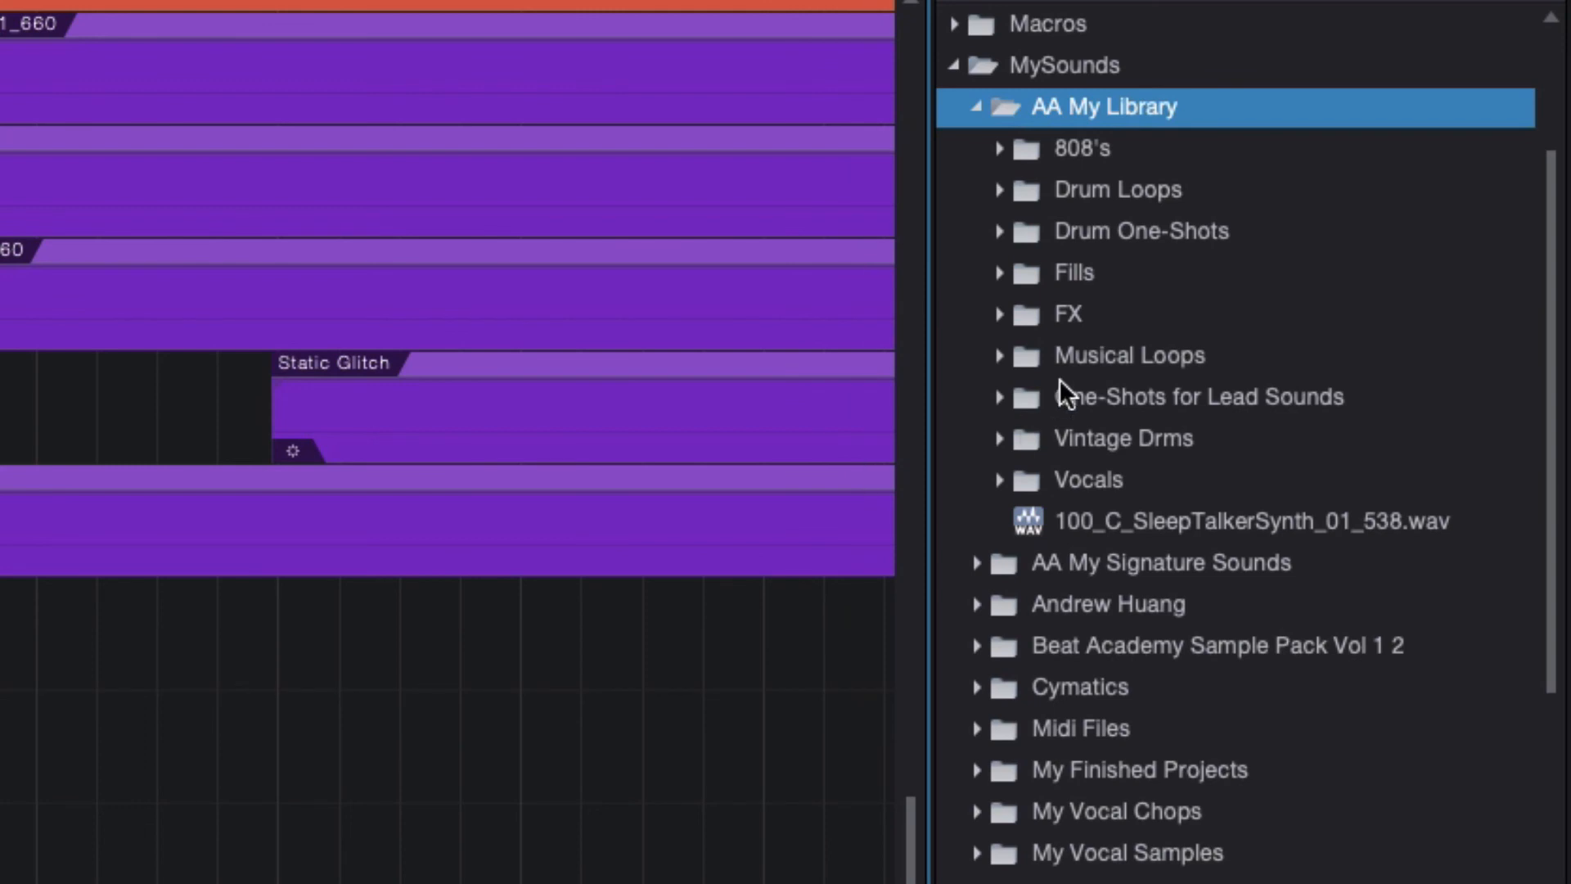
# Expand the FX folder in AA My Library and open its Guitar Amp Noises subfolder to view the samples.
pyautogui.scroll(-1, 1064, 392)
pyautogui.click(999, 282)
pyautogui.scroll(-10, 1108, 410)
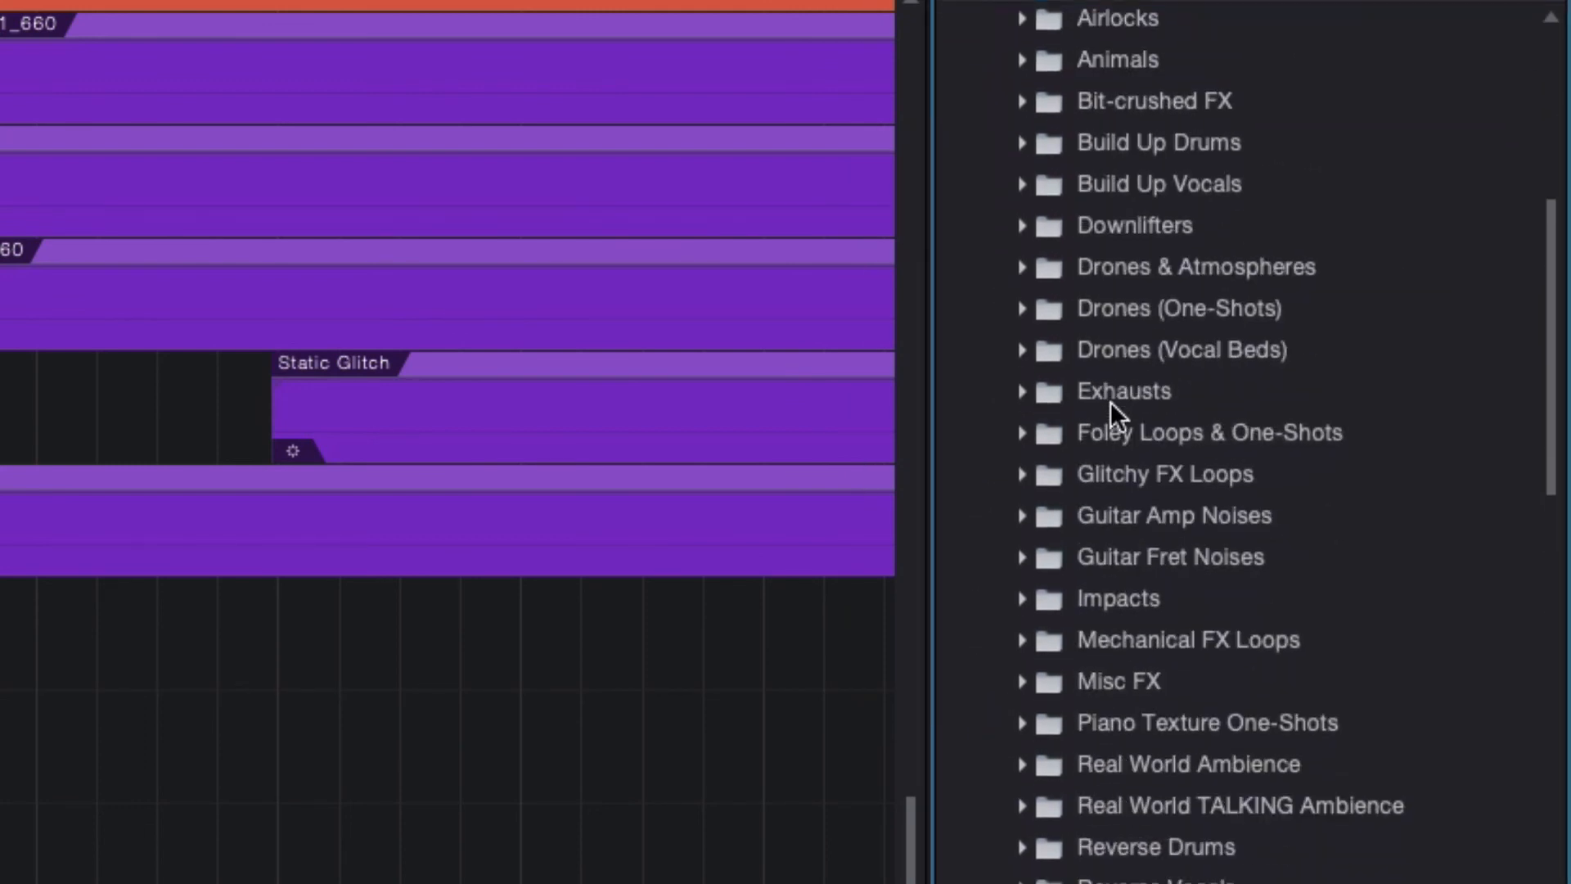
pyautogui.click(1018, 407)
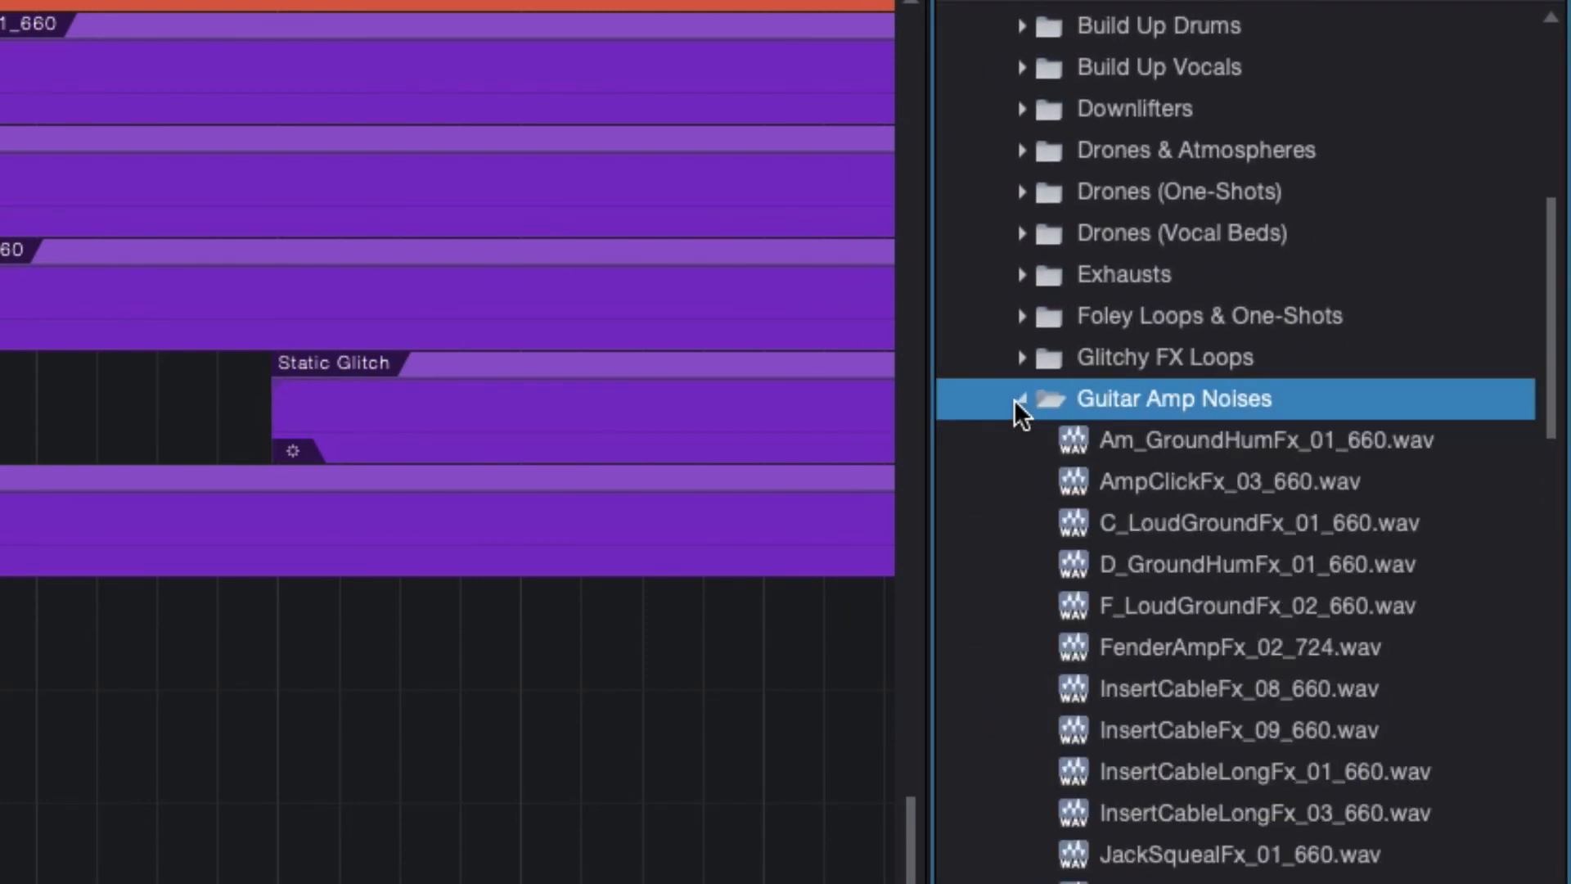
pyautogui.scroll(-5, 1236, 627)
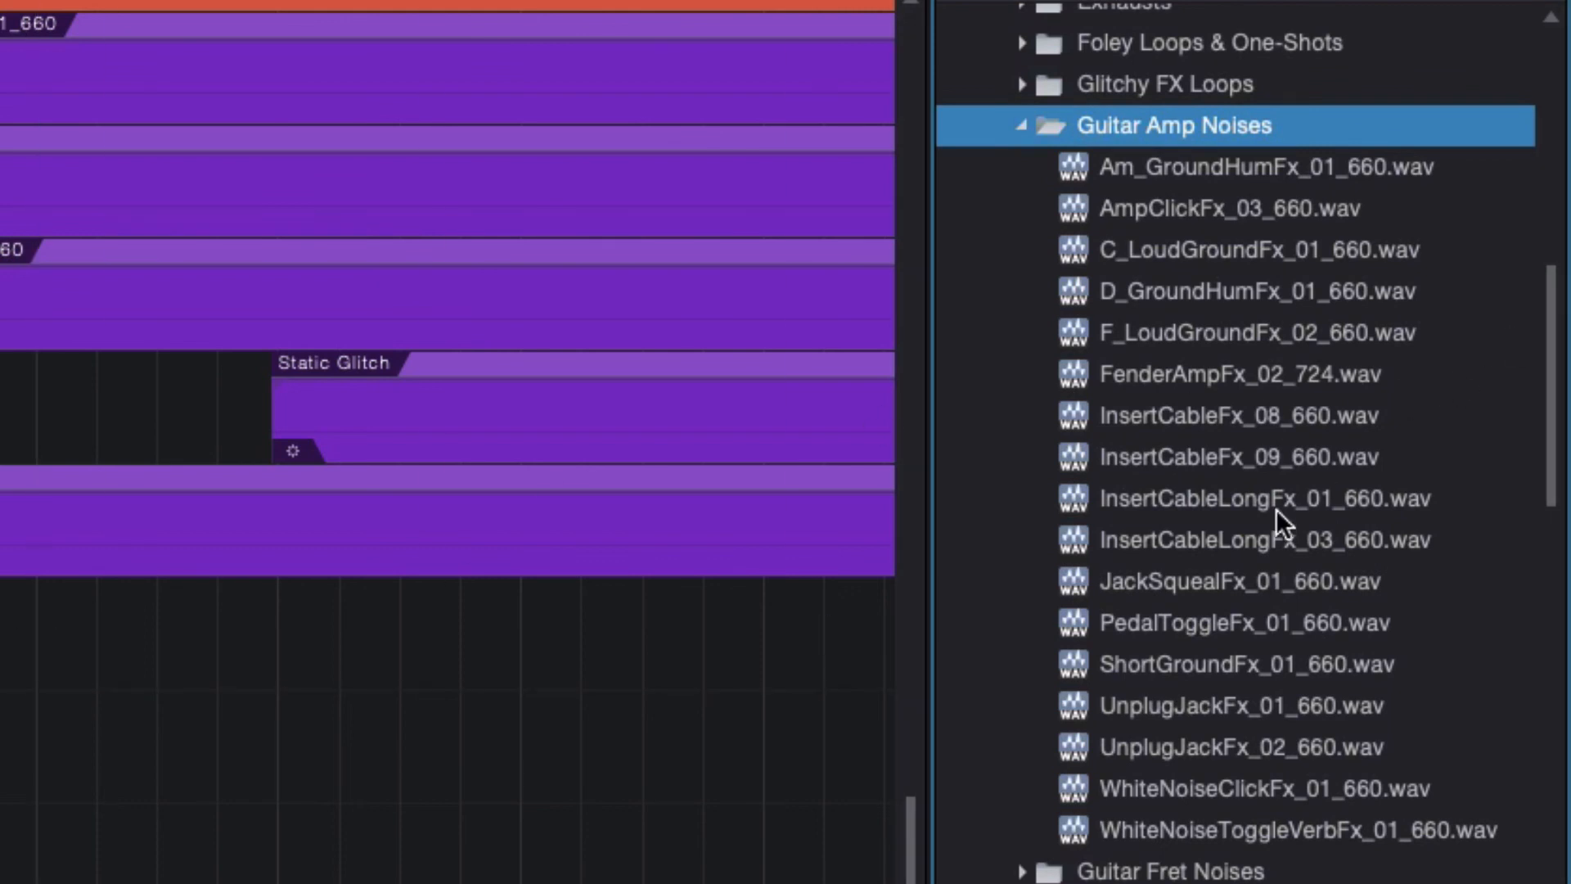
# Pick through several guitar amp noise samples, including InsertCableFx_09_660.wav and PedalToggleFx_01_660.wav, and collapse the Guitar Amp Noises folder.
pyautogui.click(1267, 302)
pyautogui.click(1267, 454)
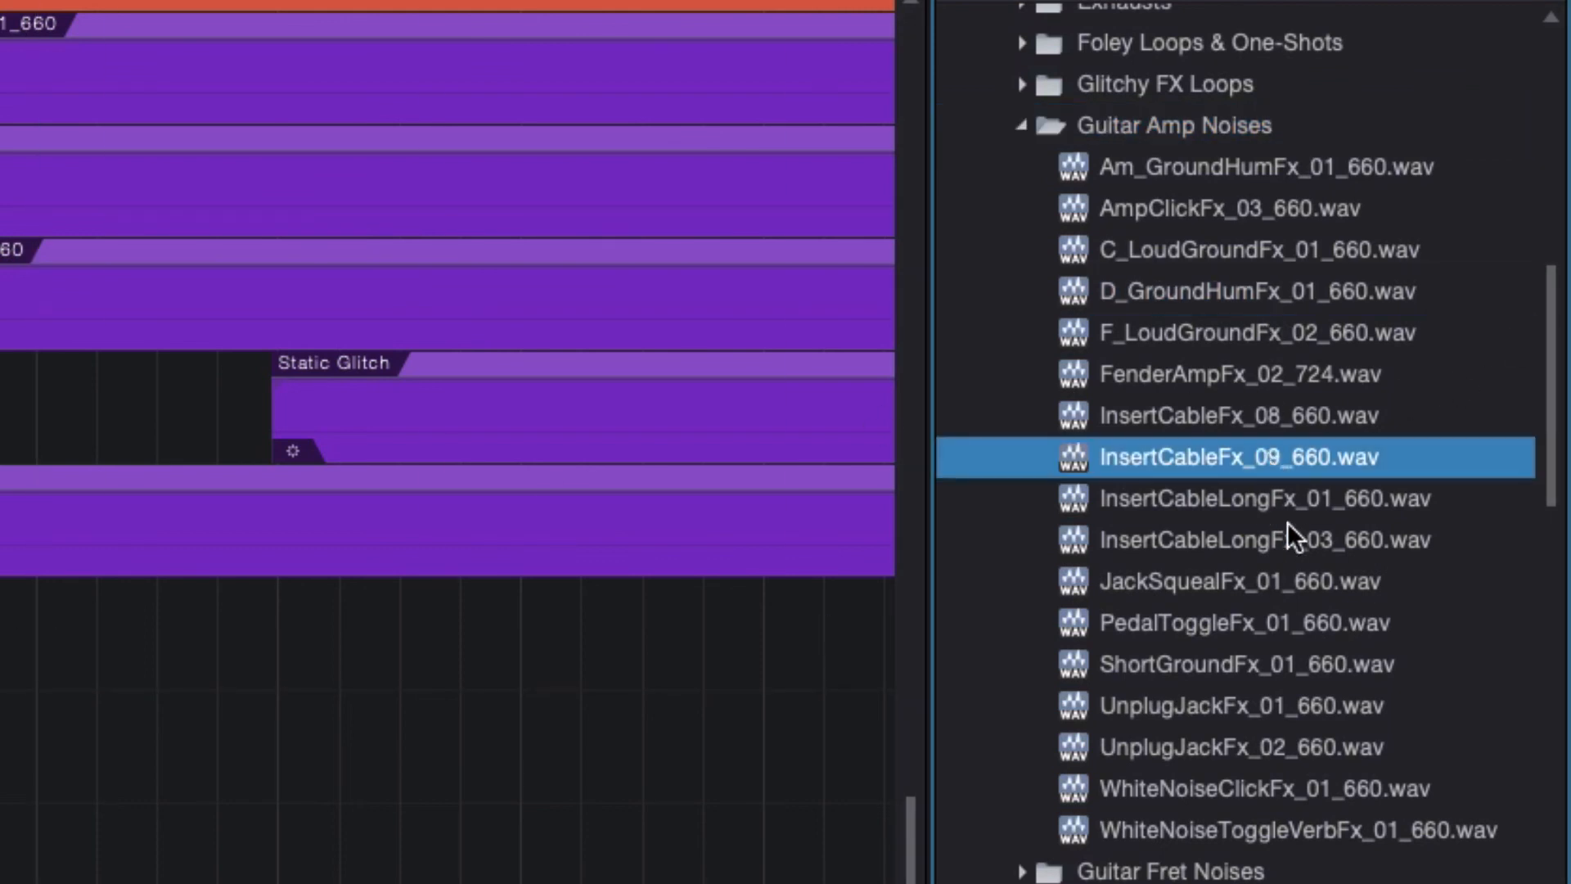
pyautogui.click(1289, 536)
pyautogui.click(1215, 624)
pyautogui.scroll(-2, 1268, 681)
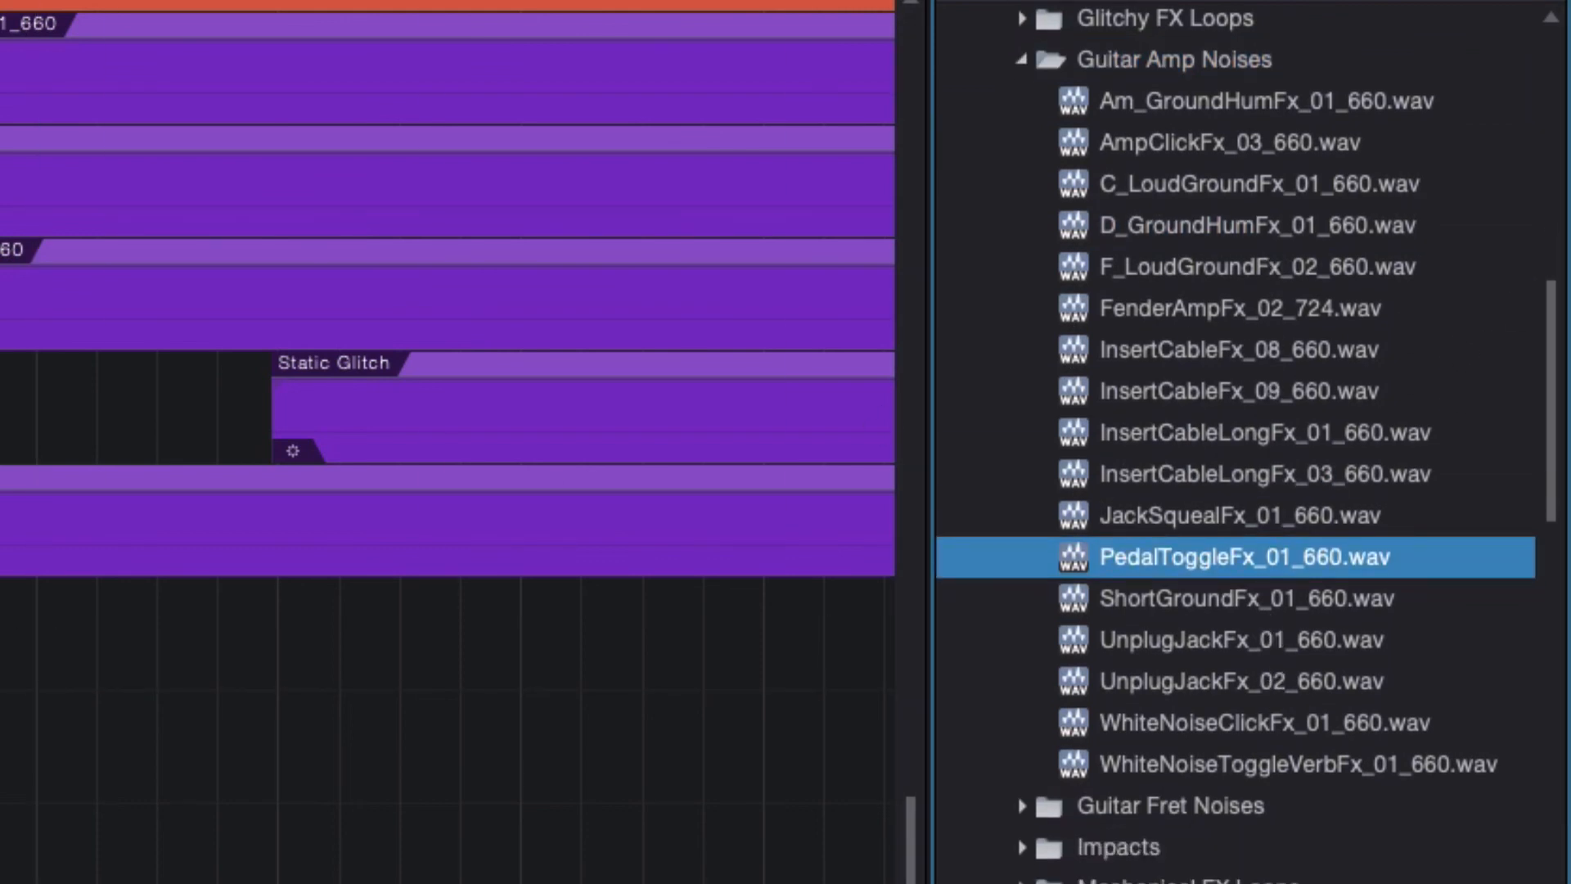
pyautogui.scroll(2, 1190, 483)
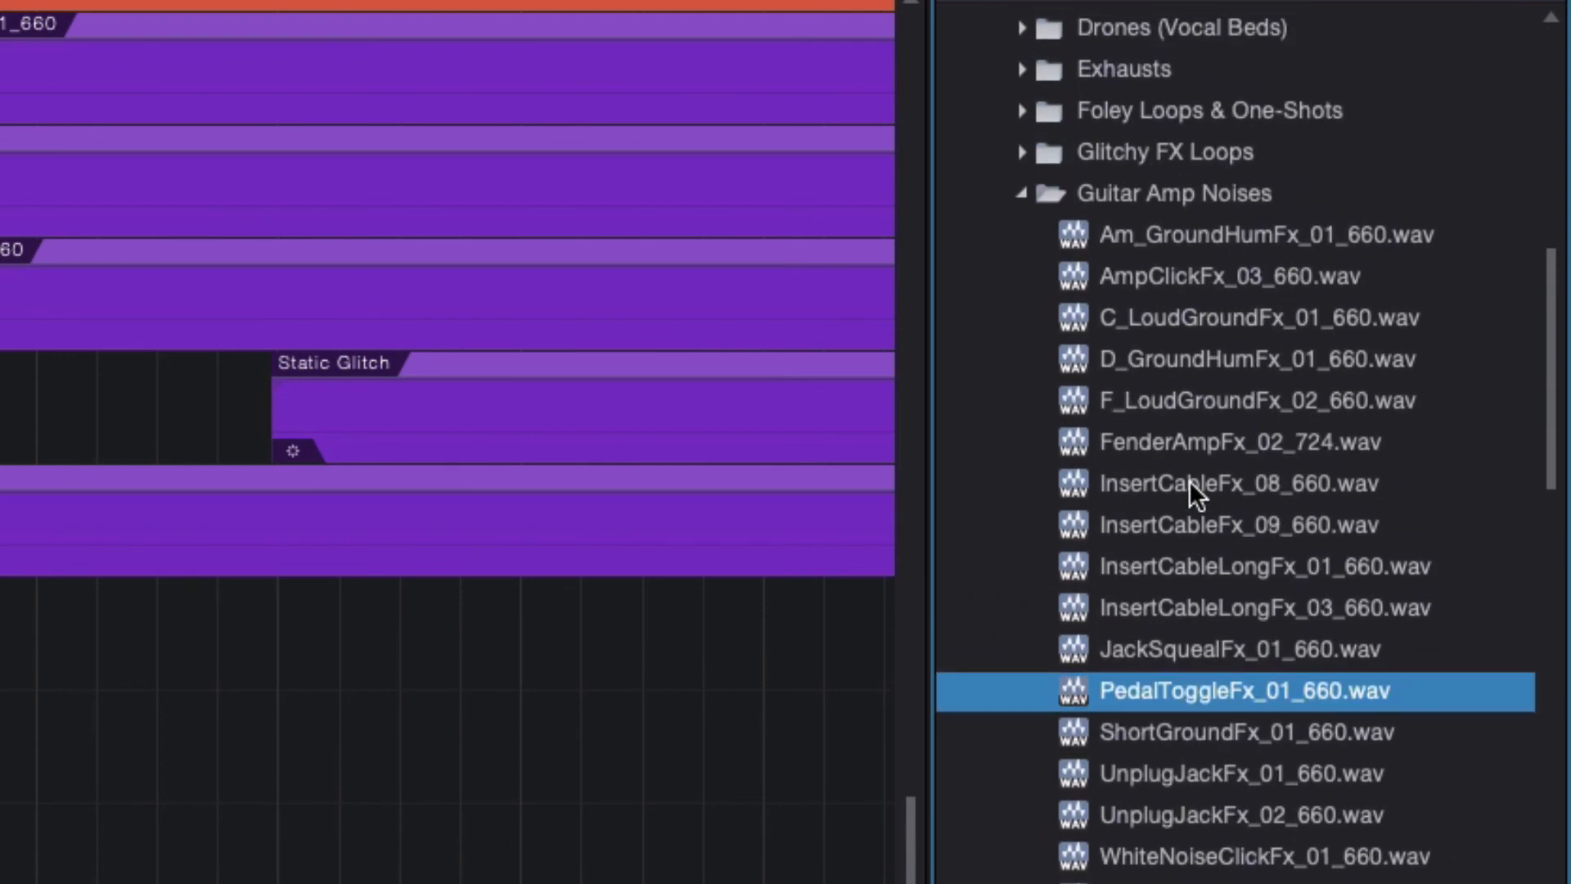
pyautogui.click(1030, 194)
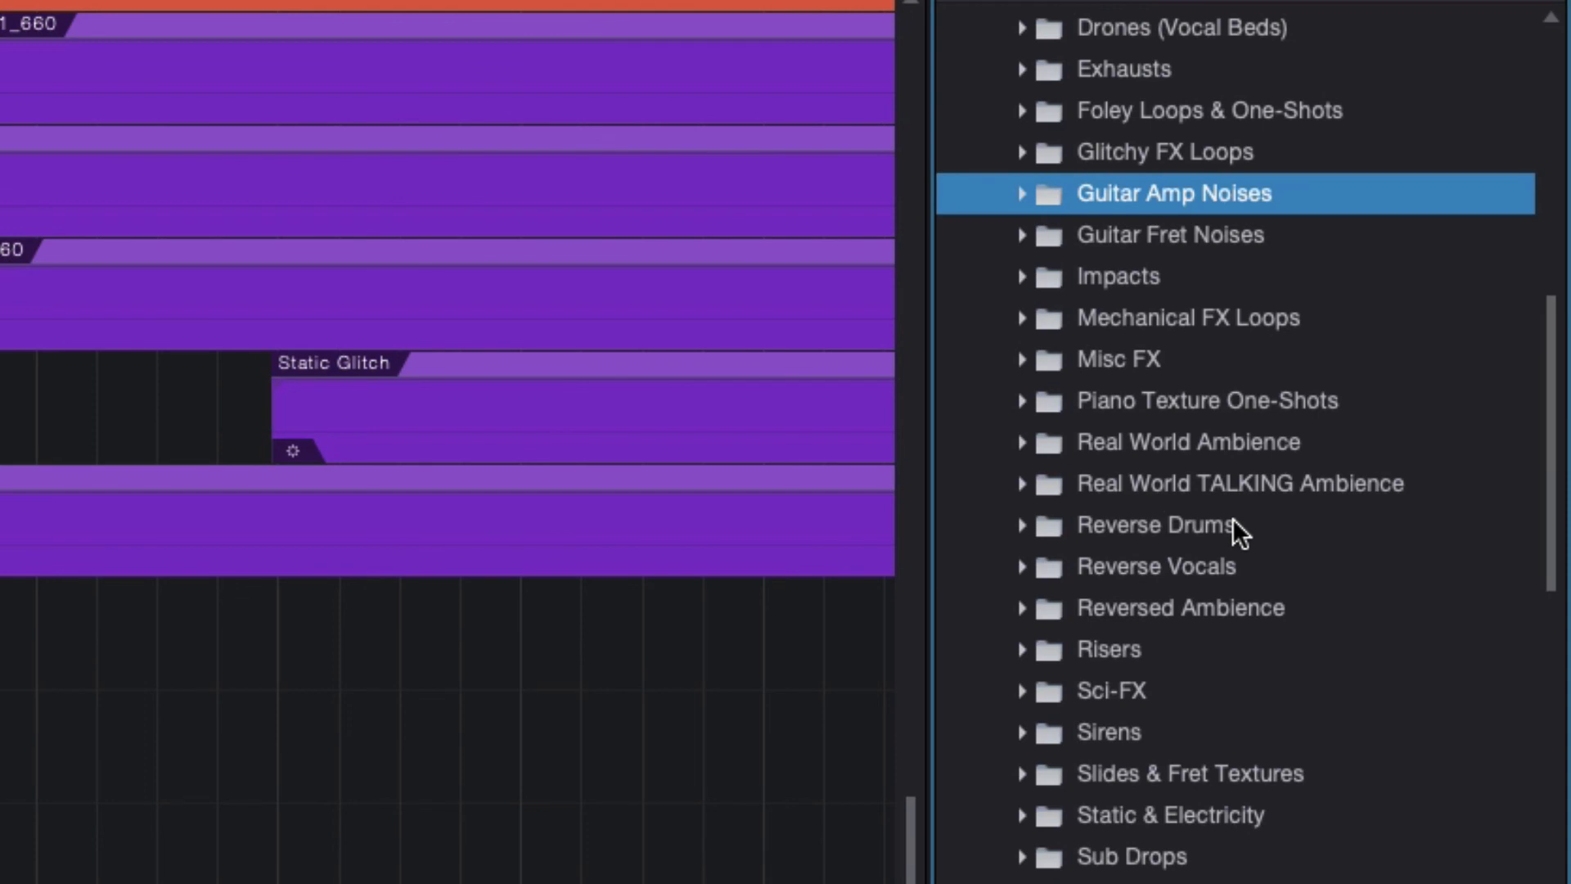
pyautogui.scroll(-3, 1233, 518)
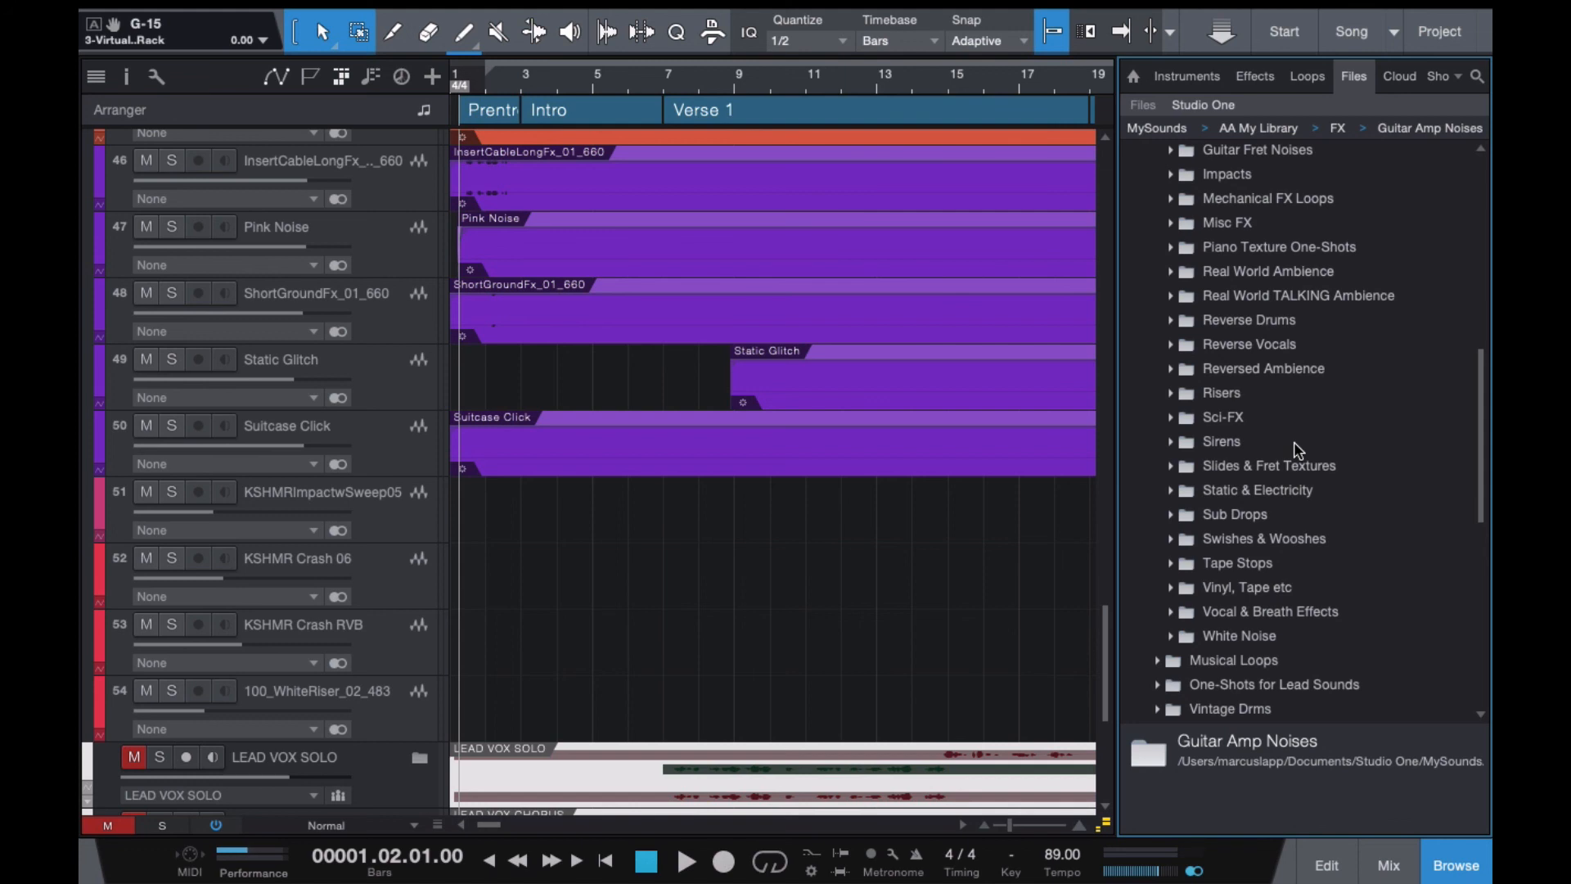
pyautogui.hscroll(3, 929, 550)
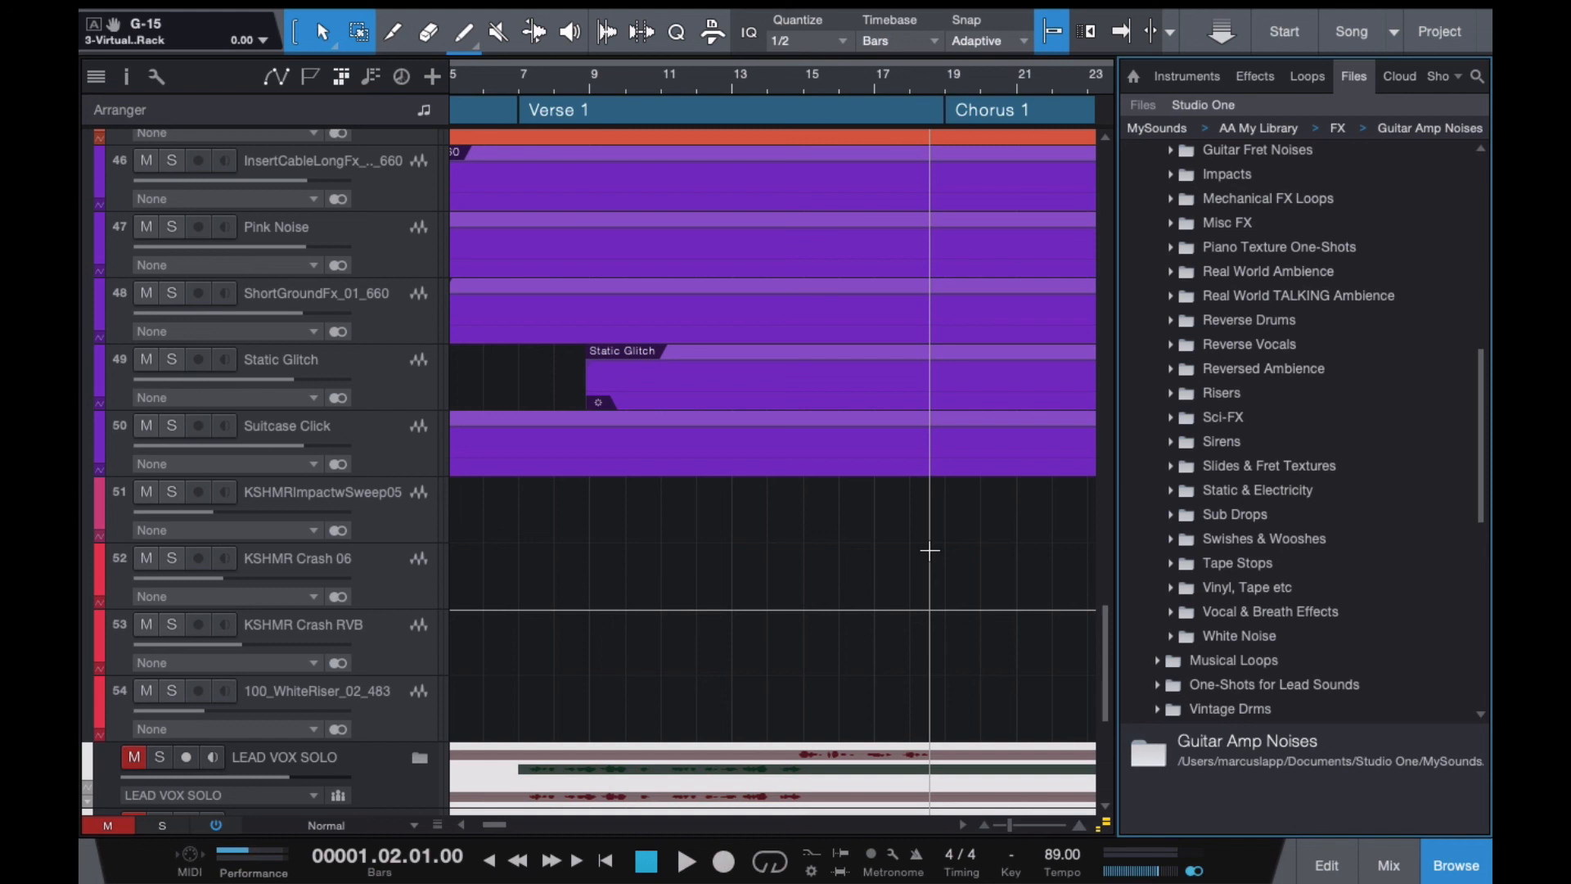
pyautogui.press('z')
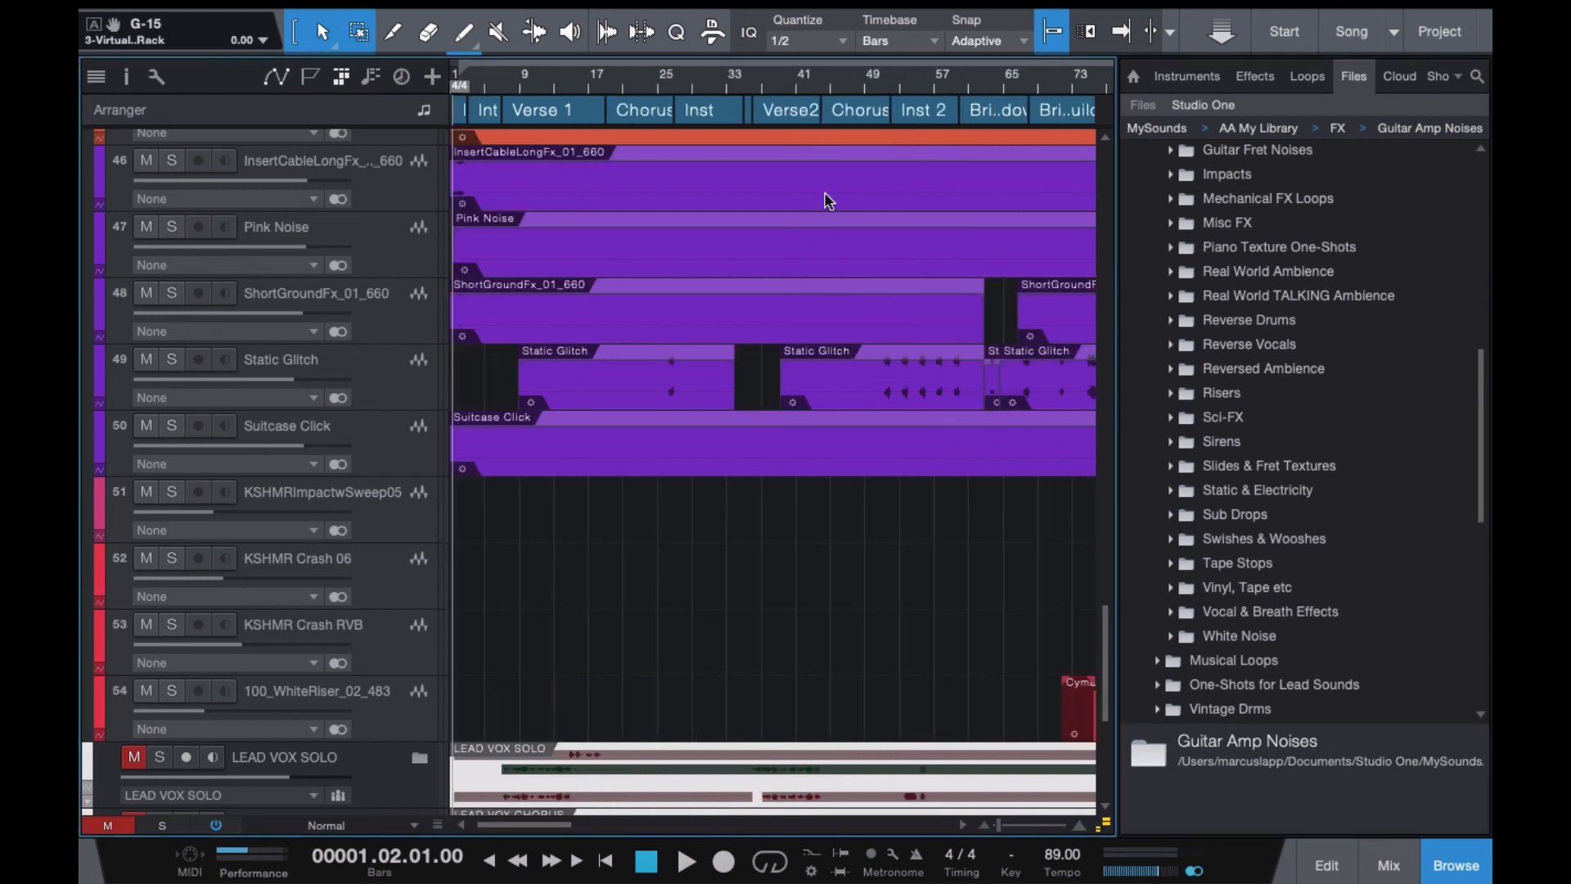